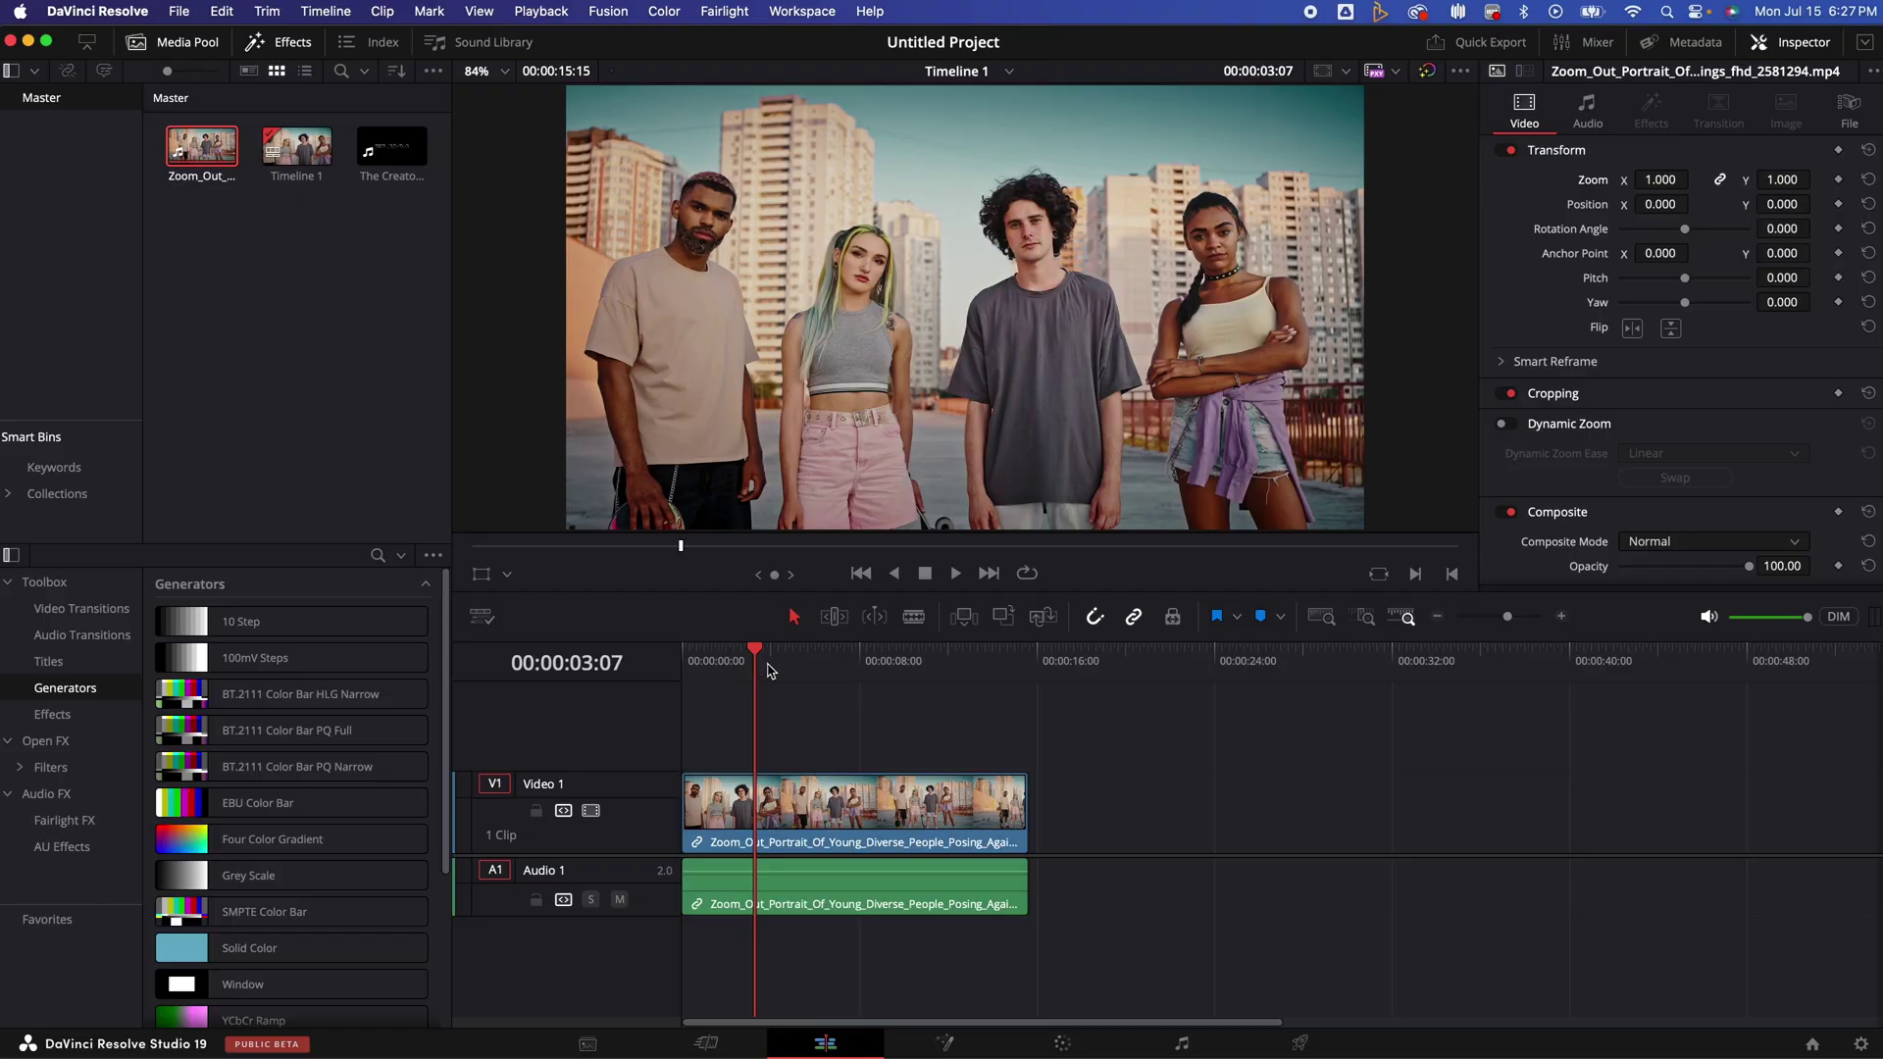
Preview the portrait clip and trim the first 2:10 off its start
mouse_move(765, 670)
left_mouse_down()
mouse_move(922, 683)
mouse_move(824, 708)
mouse_move(799, 665)
mouse_move(731, 672)
left_mouse_up()
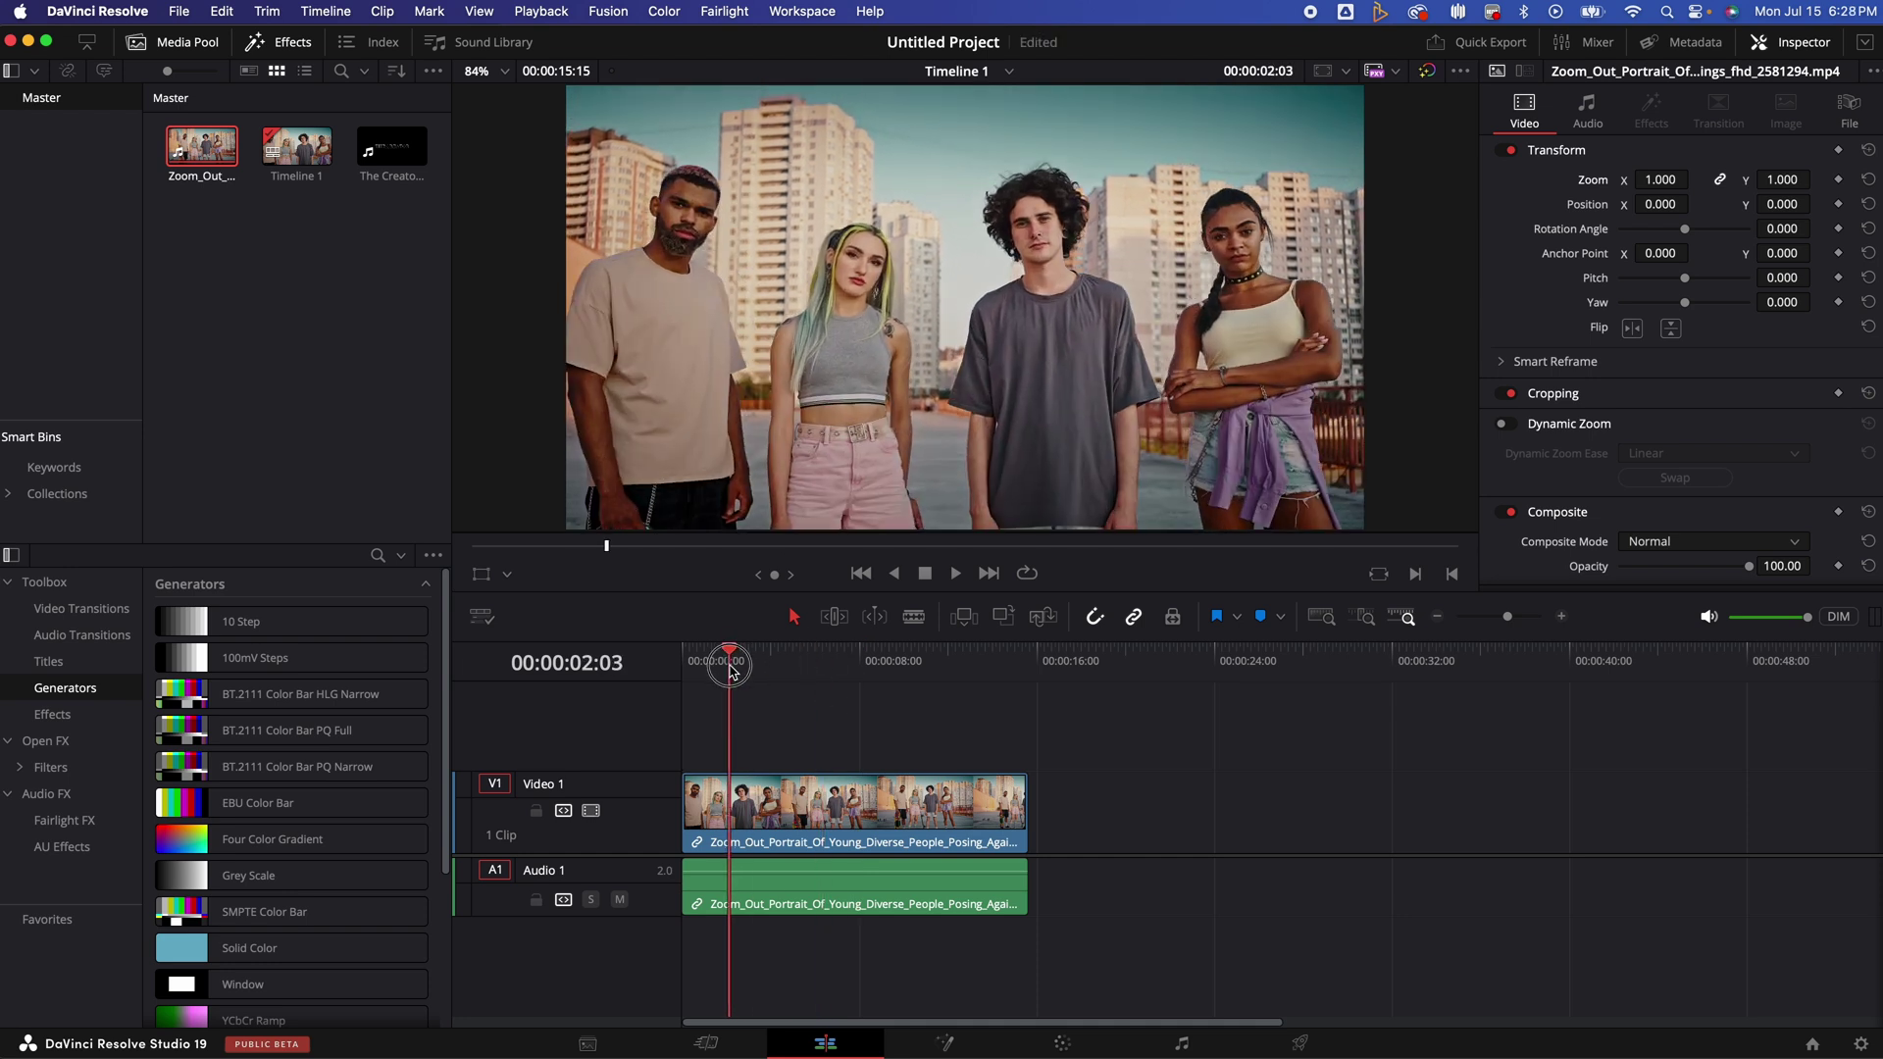
key("space")
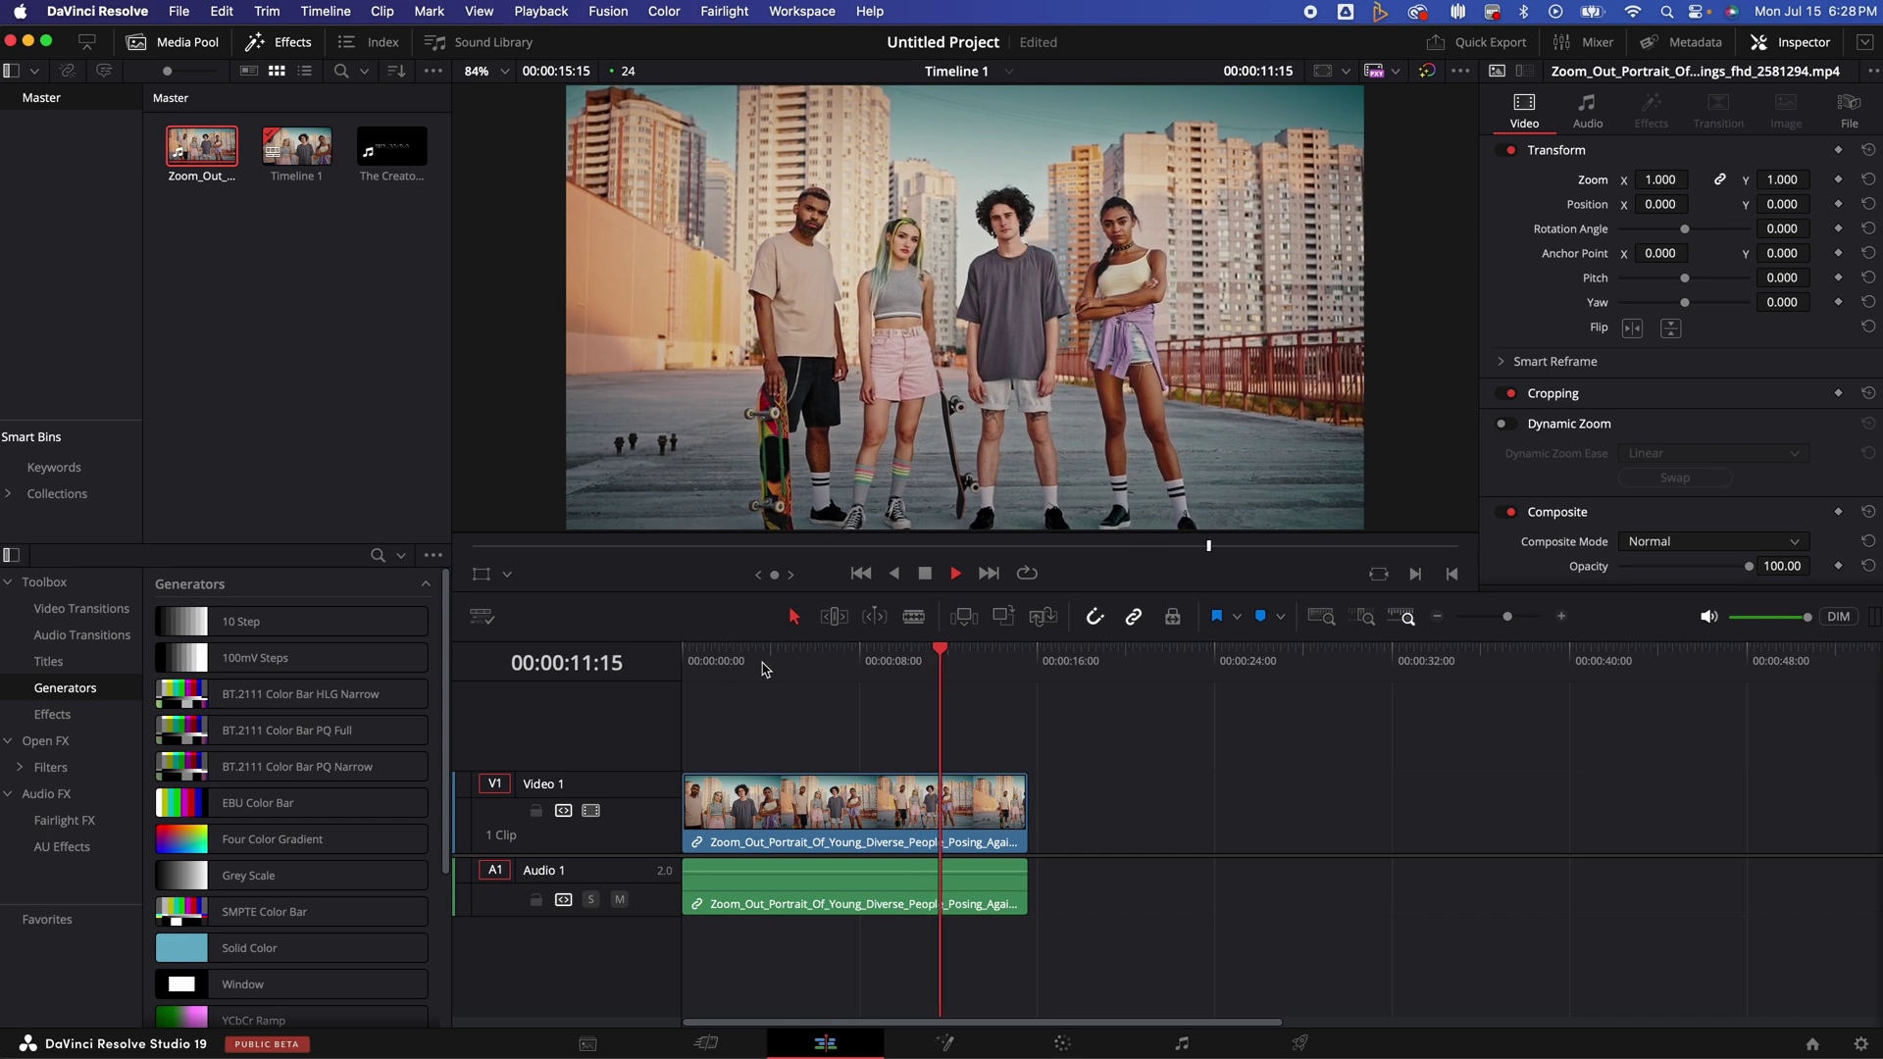
left_click(733, 667)
left_click_drag(730, 670, 738, 691)
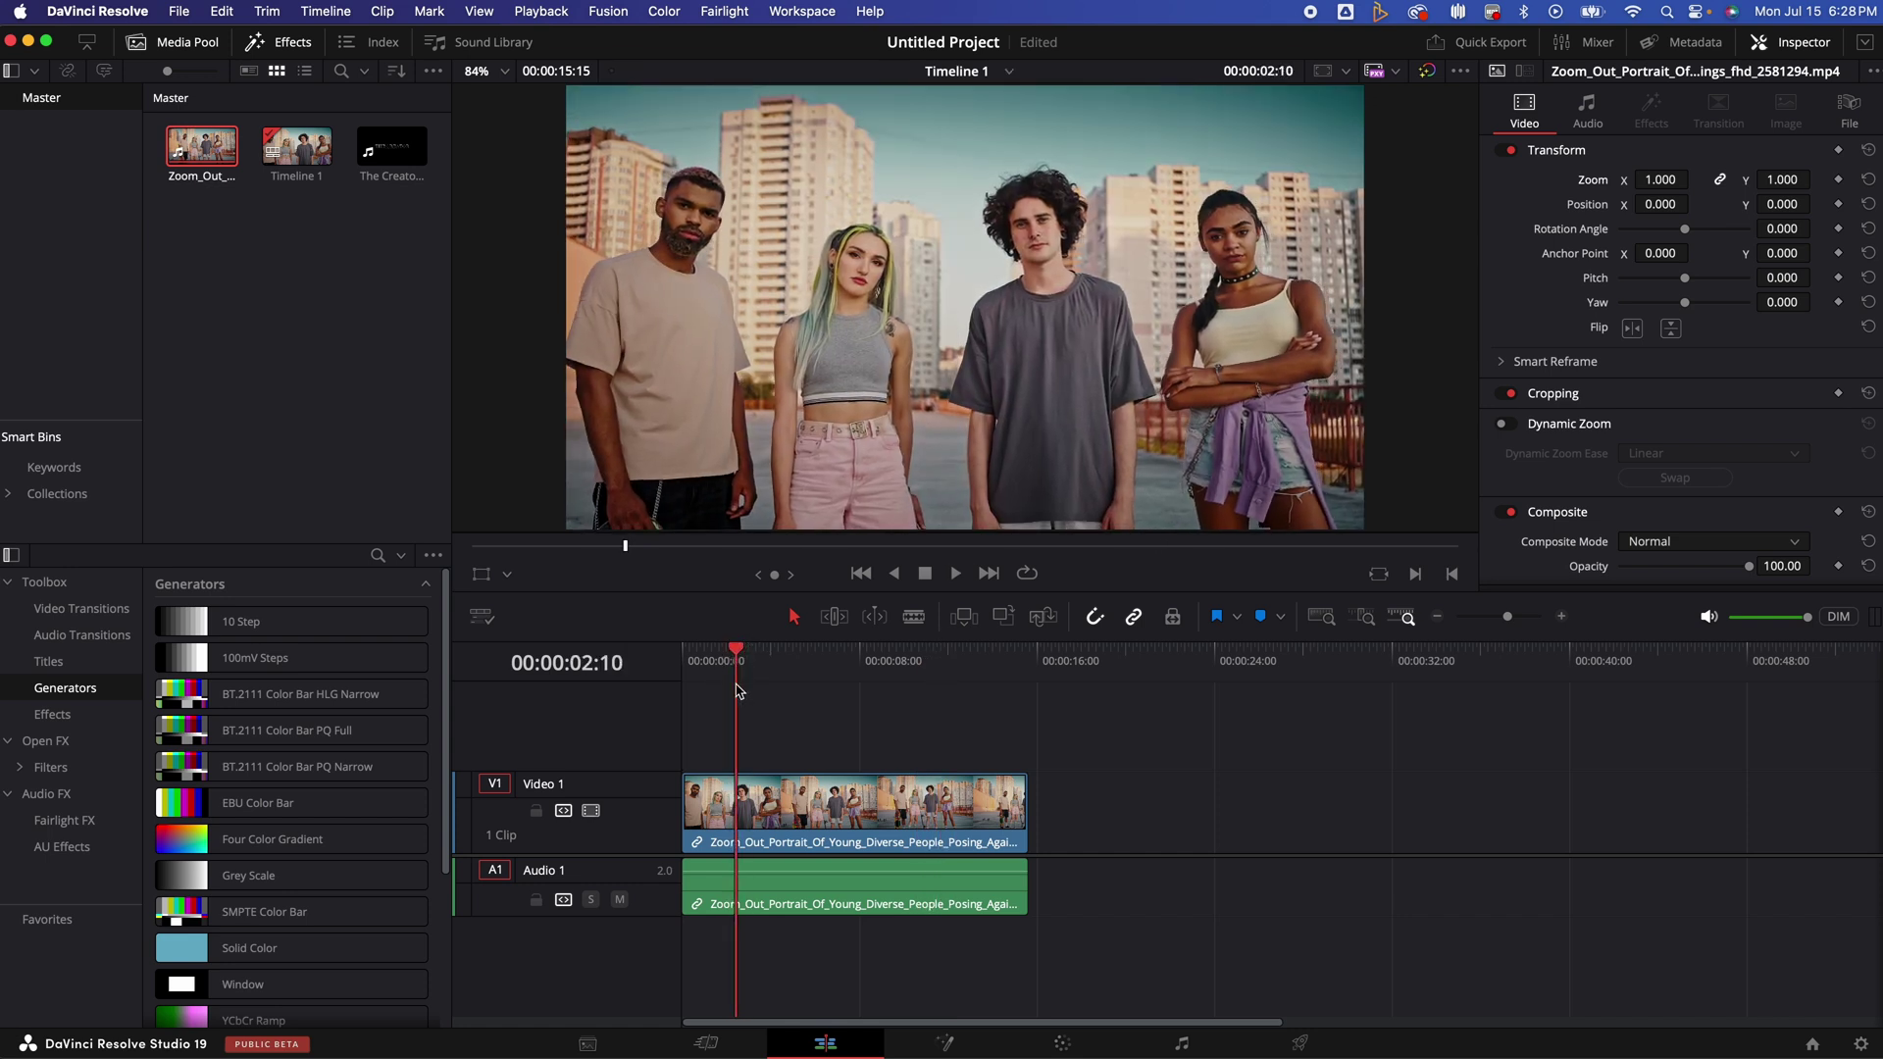
left_click_drag(691, 804, 775, 819)
Cut the clip's end back to 00:00:08:07 and return to the timeline start
left_click_drag(780, 670, 865, 699)
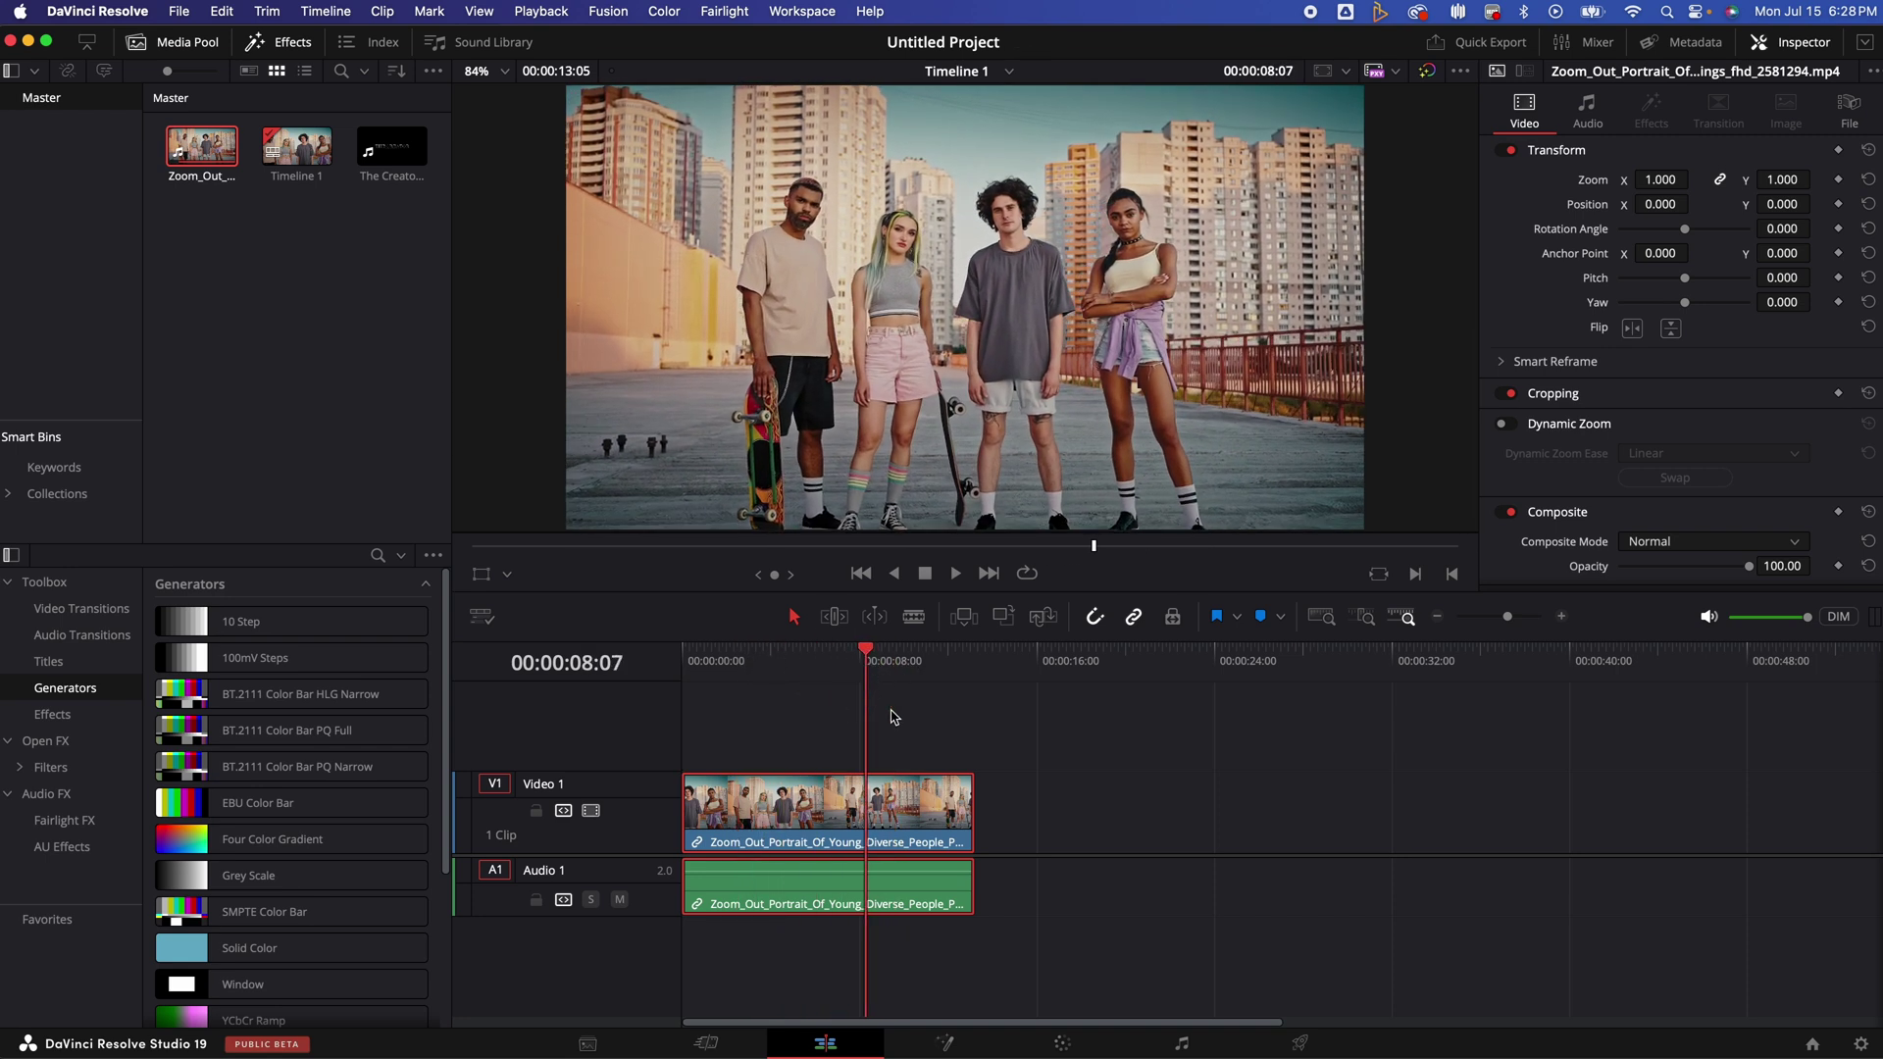
left_click_drag(961, 800, 865, 800)
left_click(775, 694)
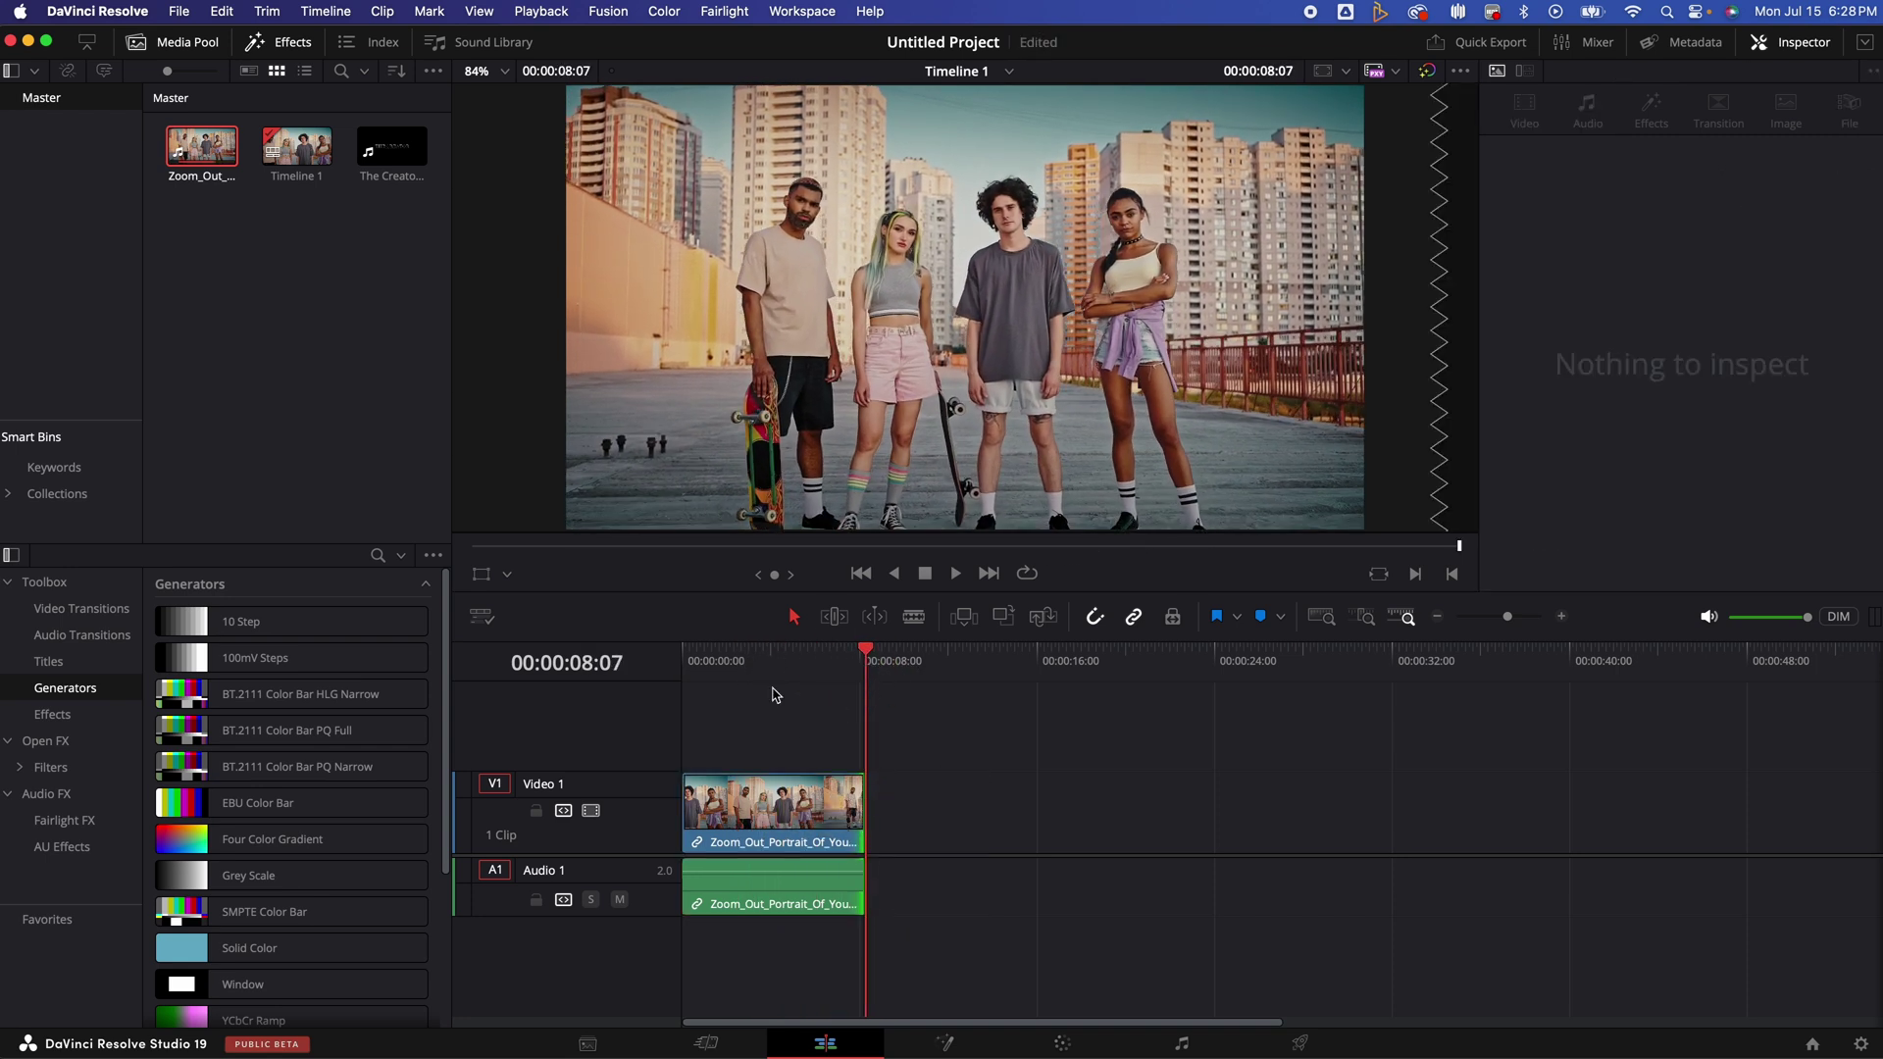
left_click_drag(754, 663, 683, 677)
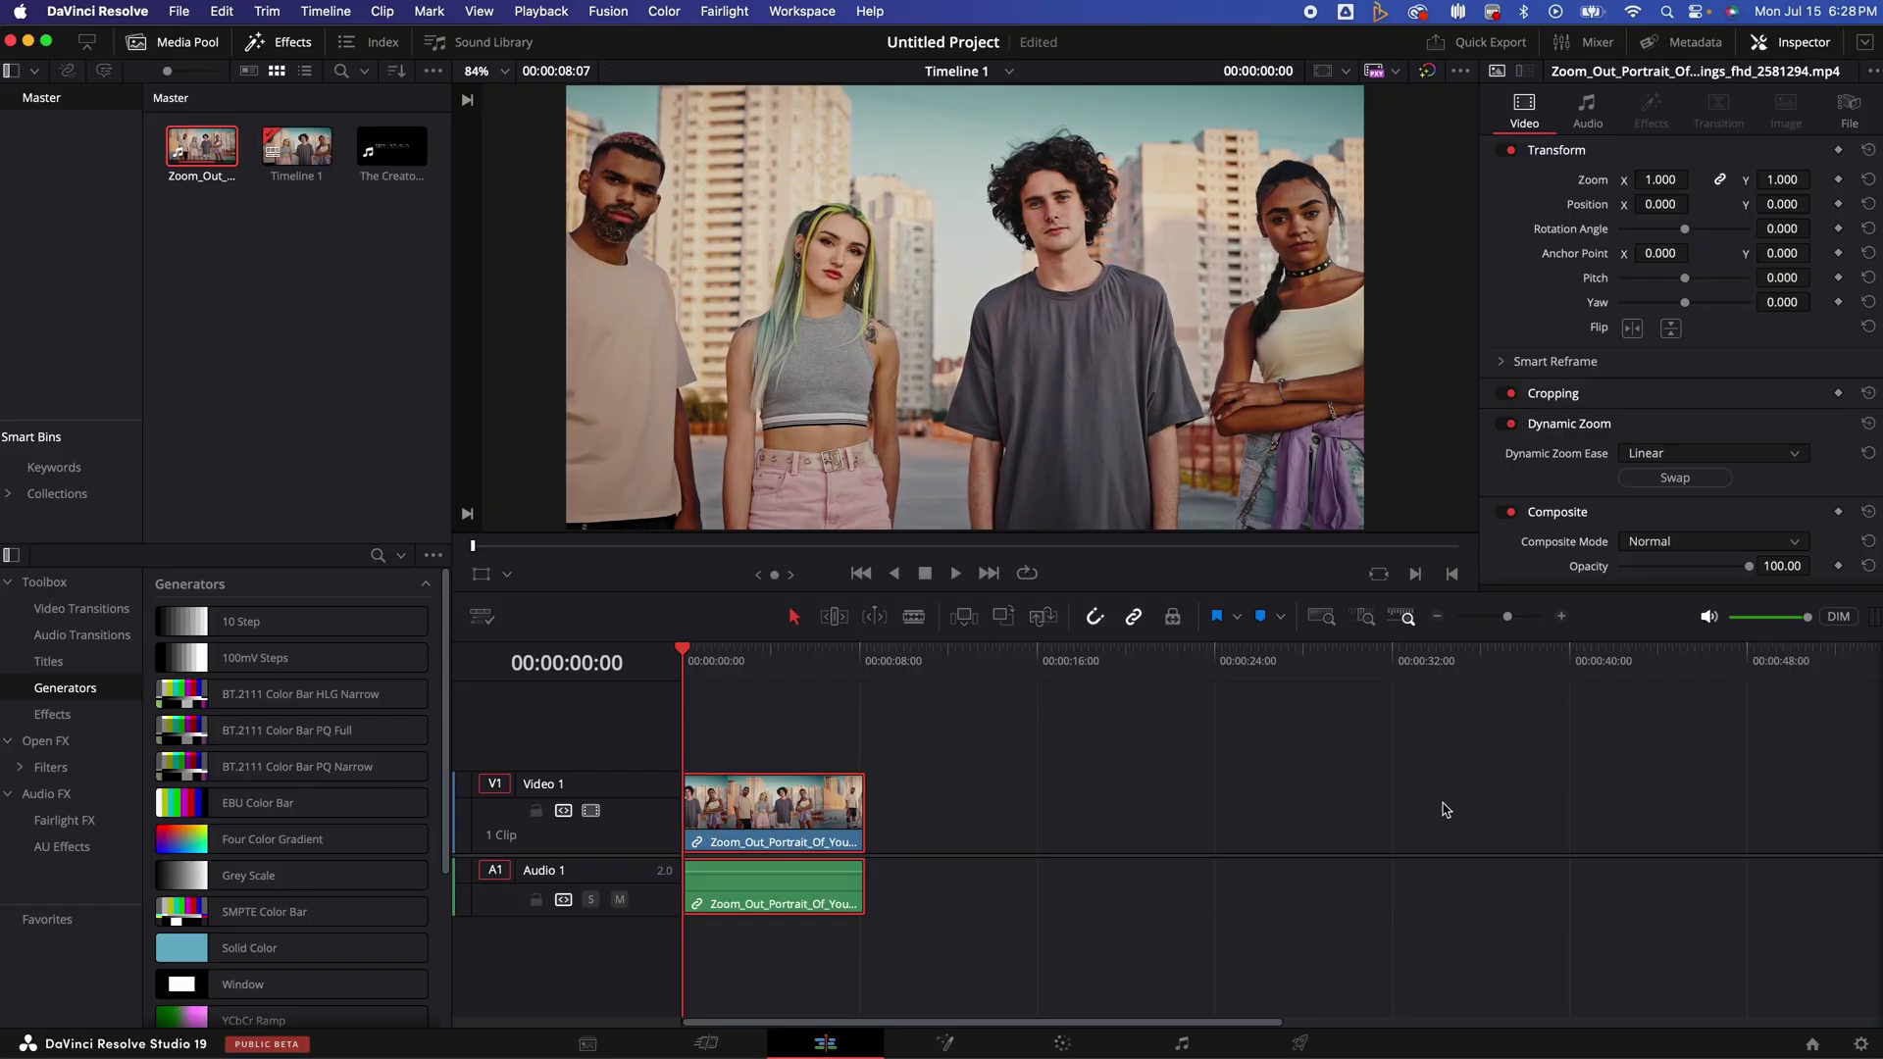
Swap the Dynamic Zoom direction, play it back to review, and save the project
key("space")
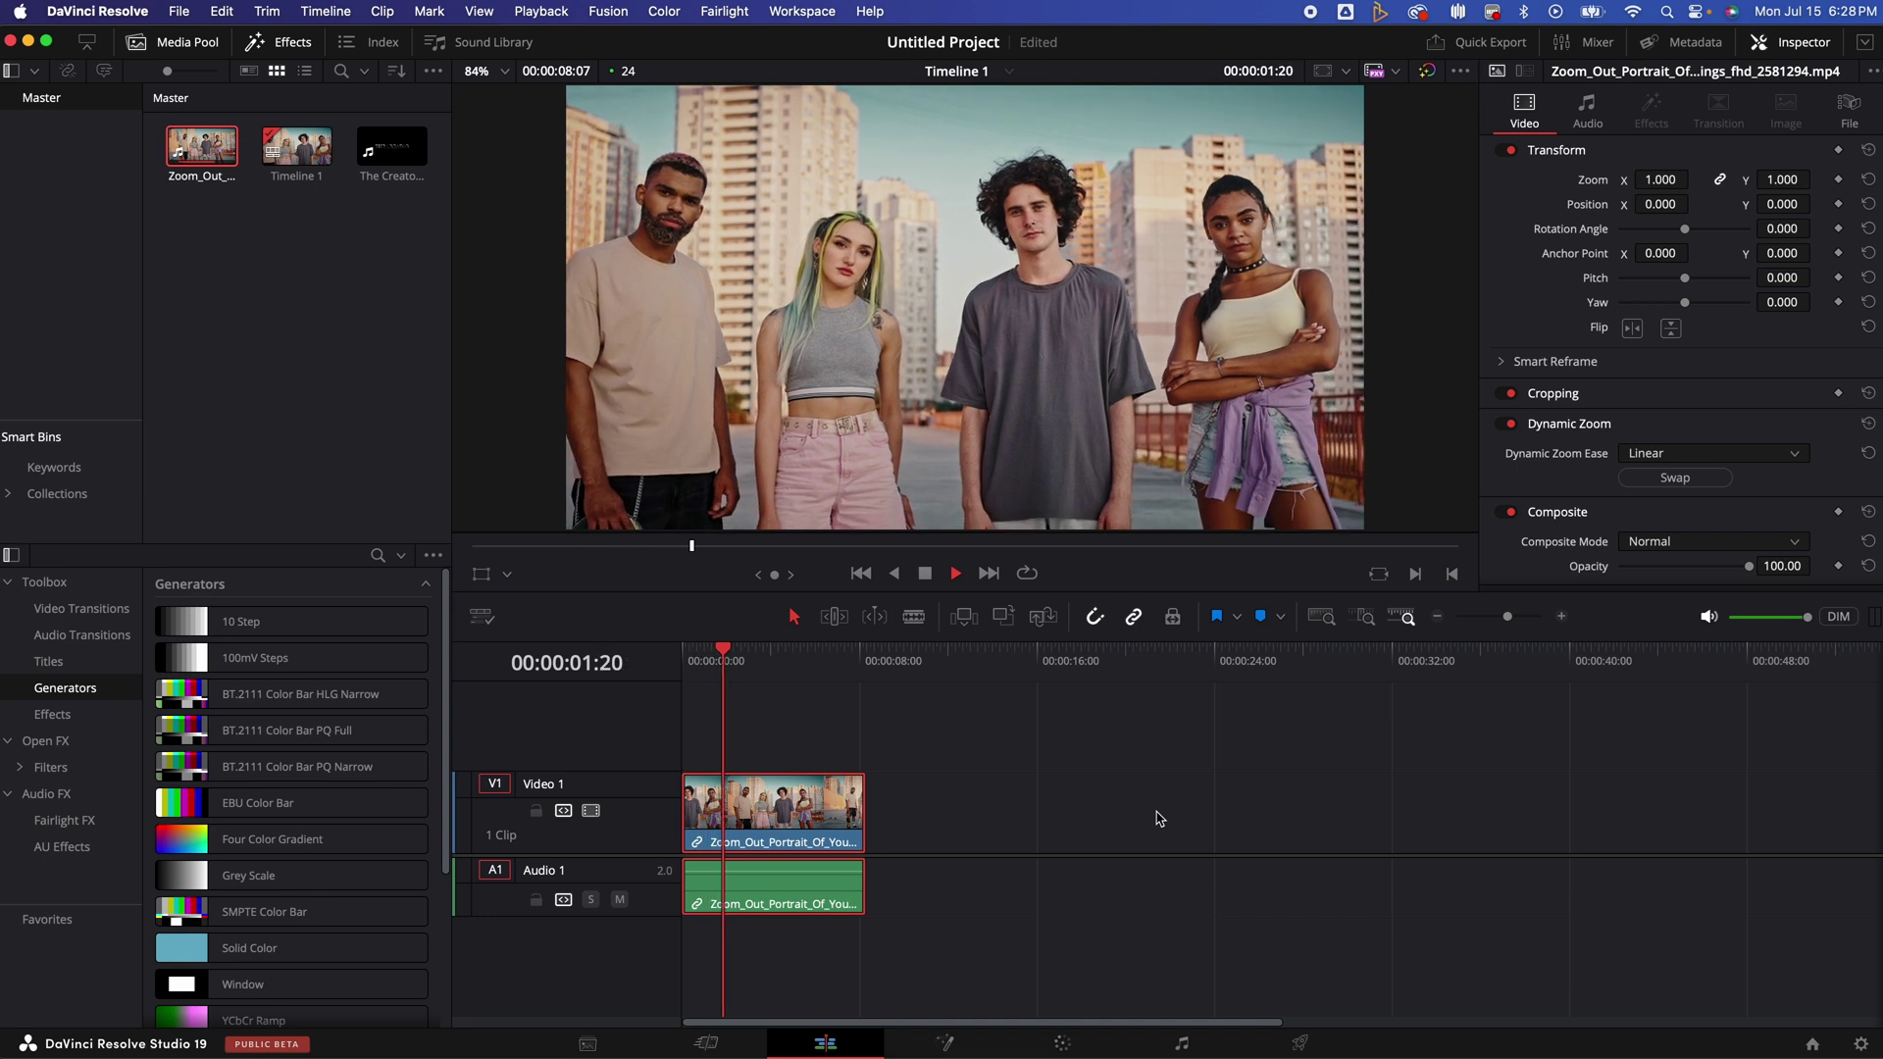
key("space")
left_click(1654, 479)
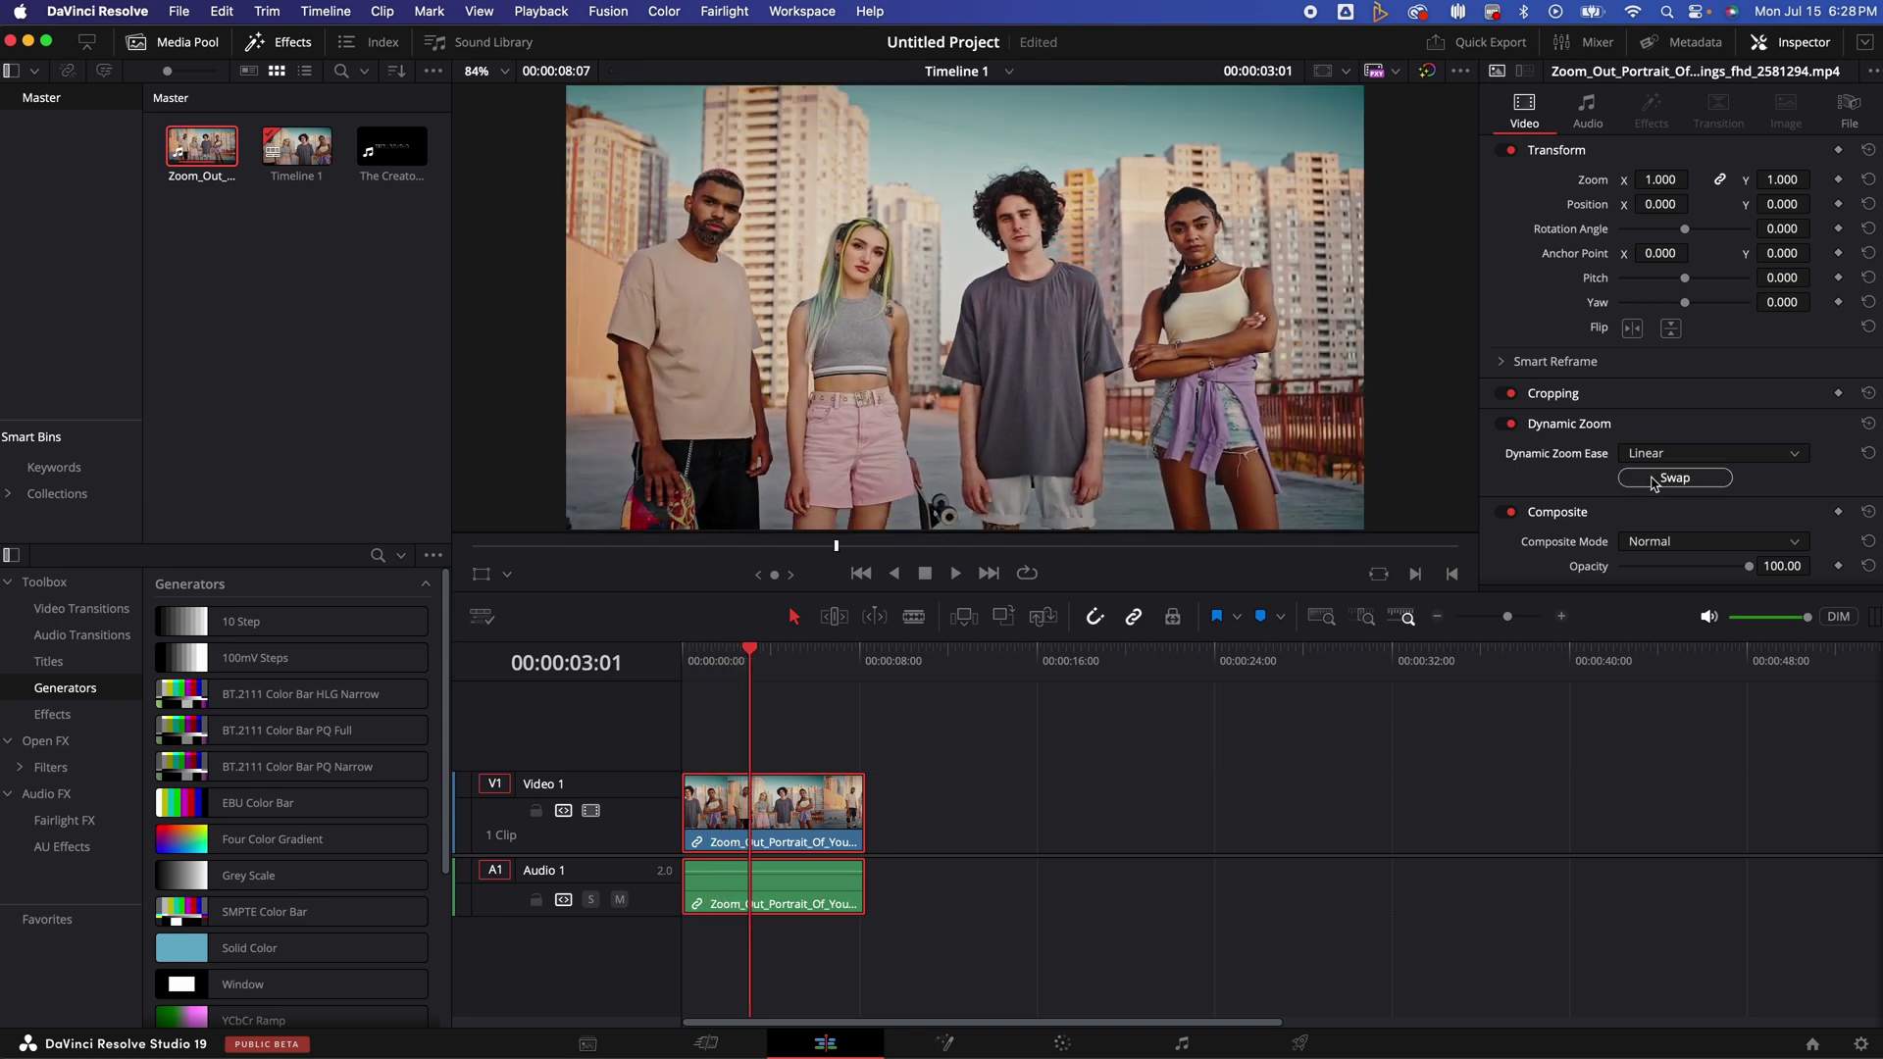
left_click(686, 655)
key("space")
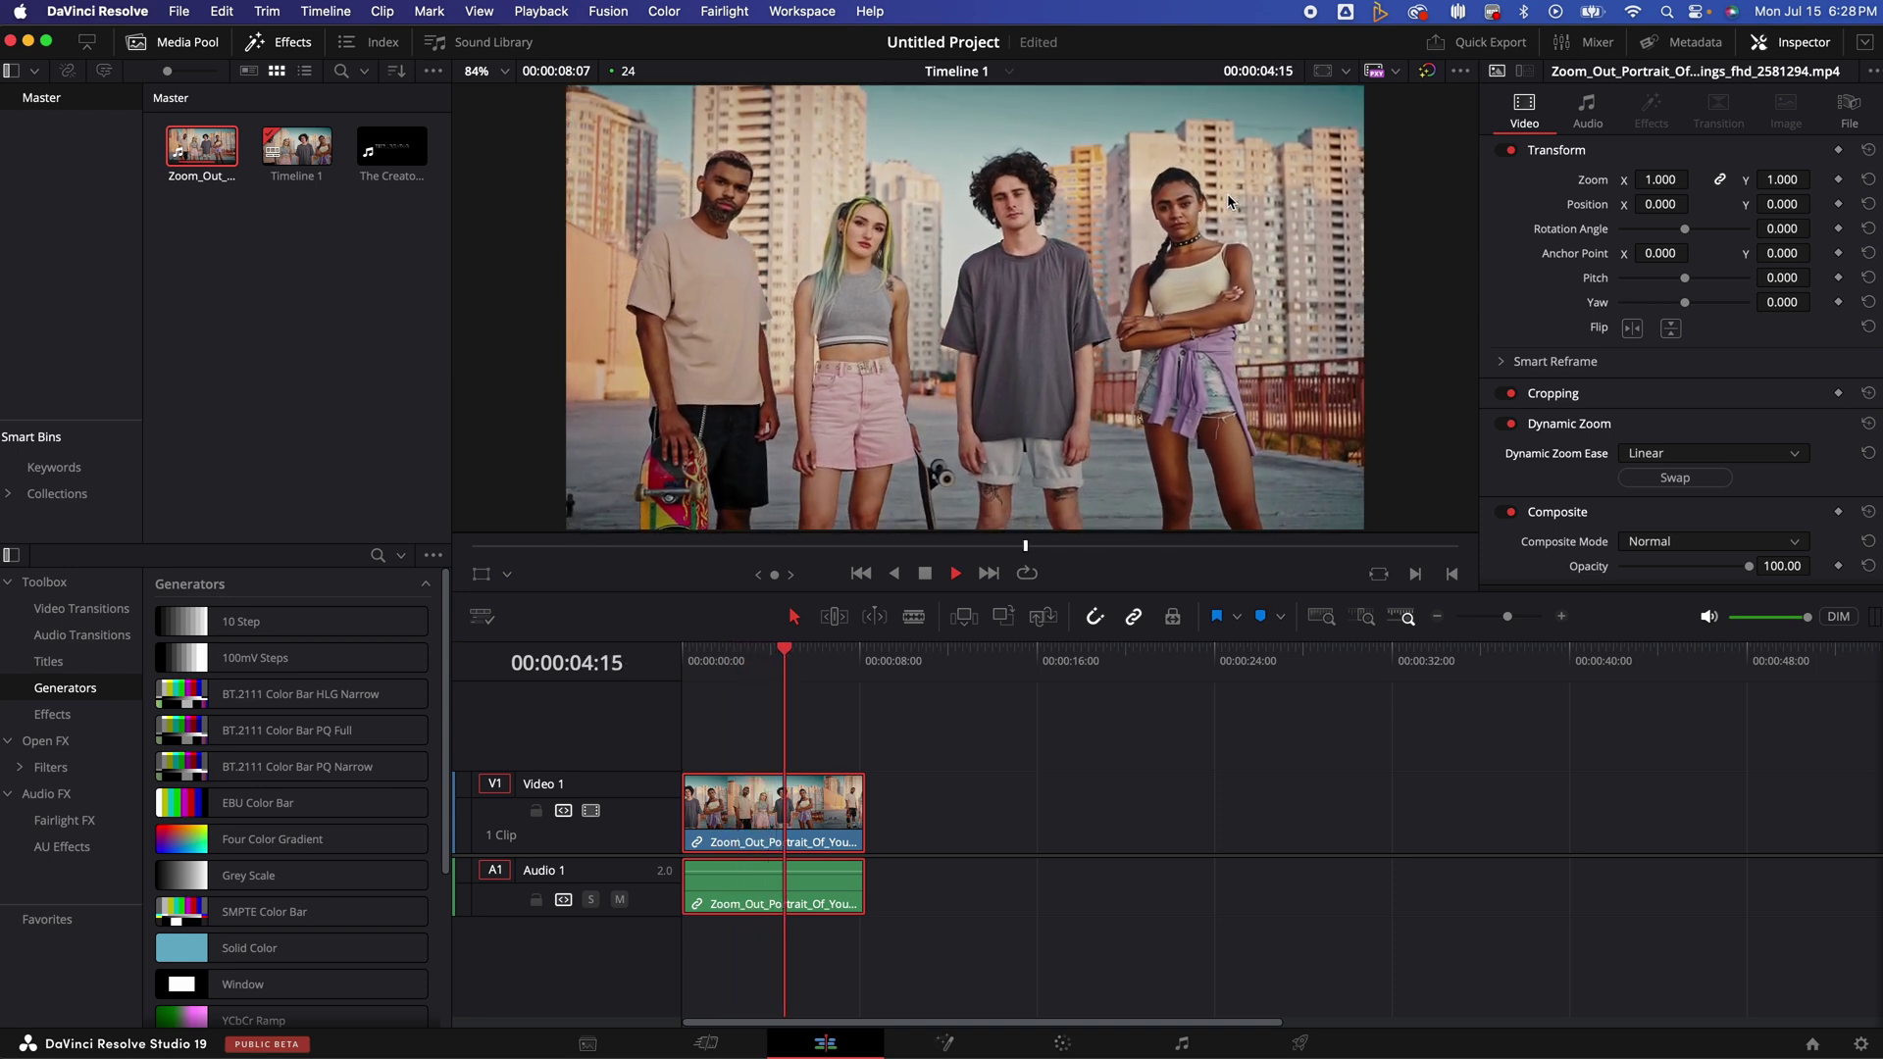
key("space")
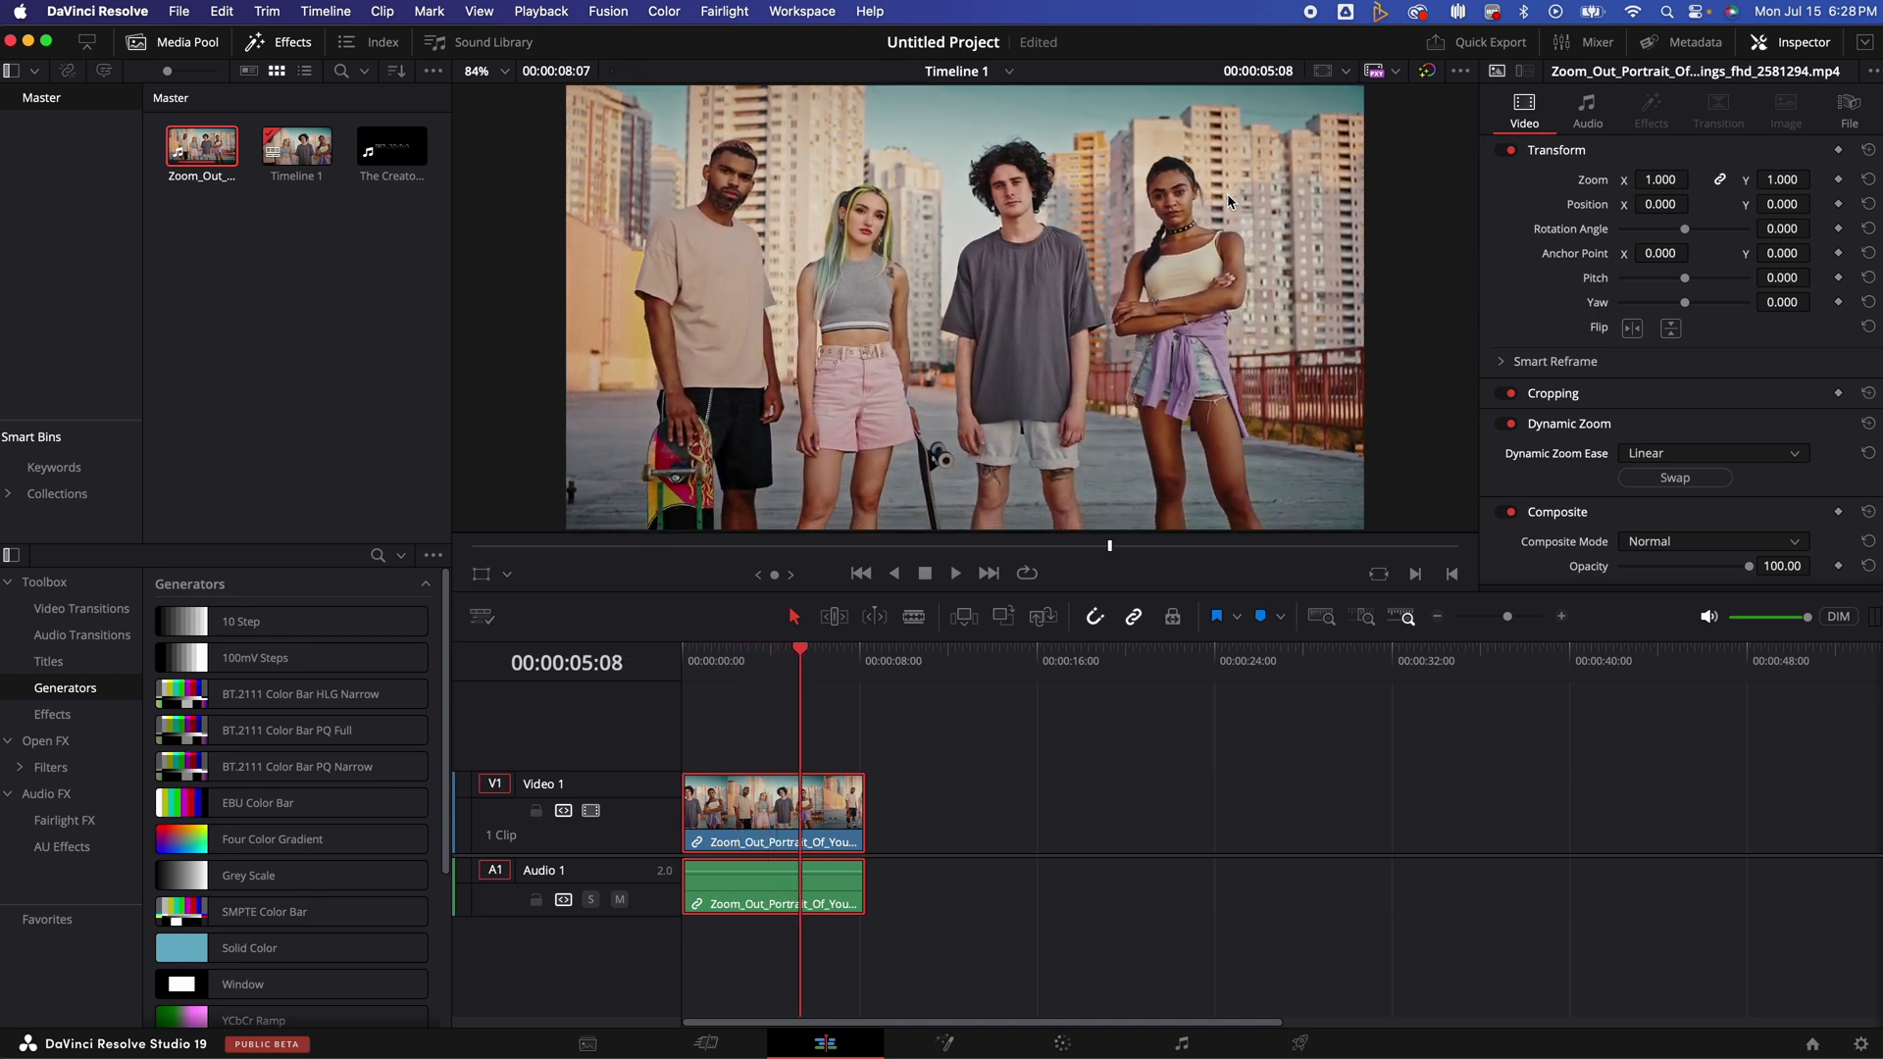
key("cmd+s")
Turn off Dynamic Zoom and keyframe Zoom from 1.280 on the first frame to 1.000 on the last
left_click(1509, 426)
left_click(679, 662)
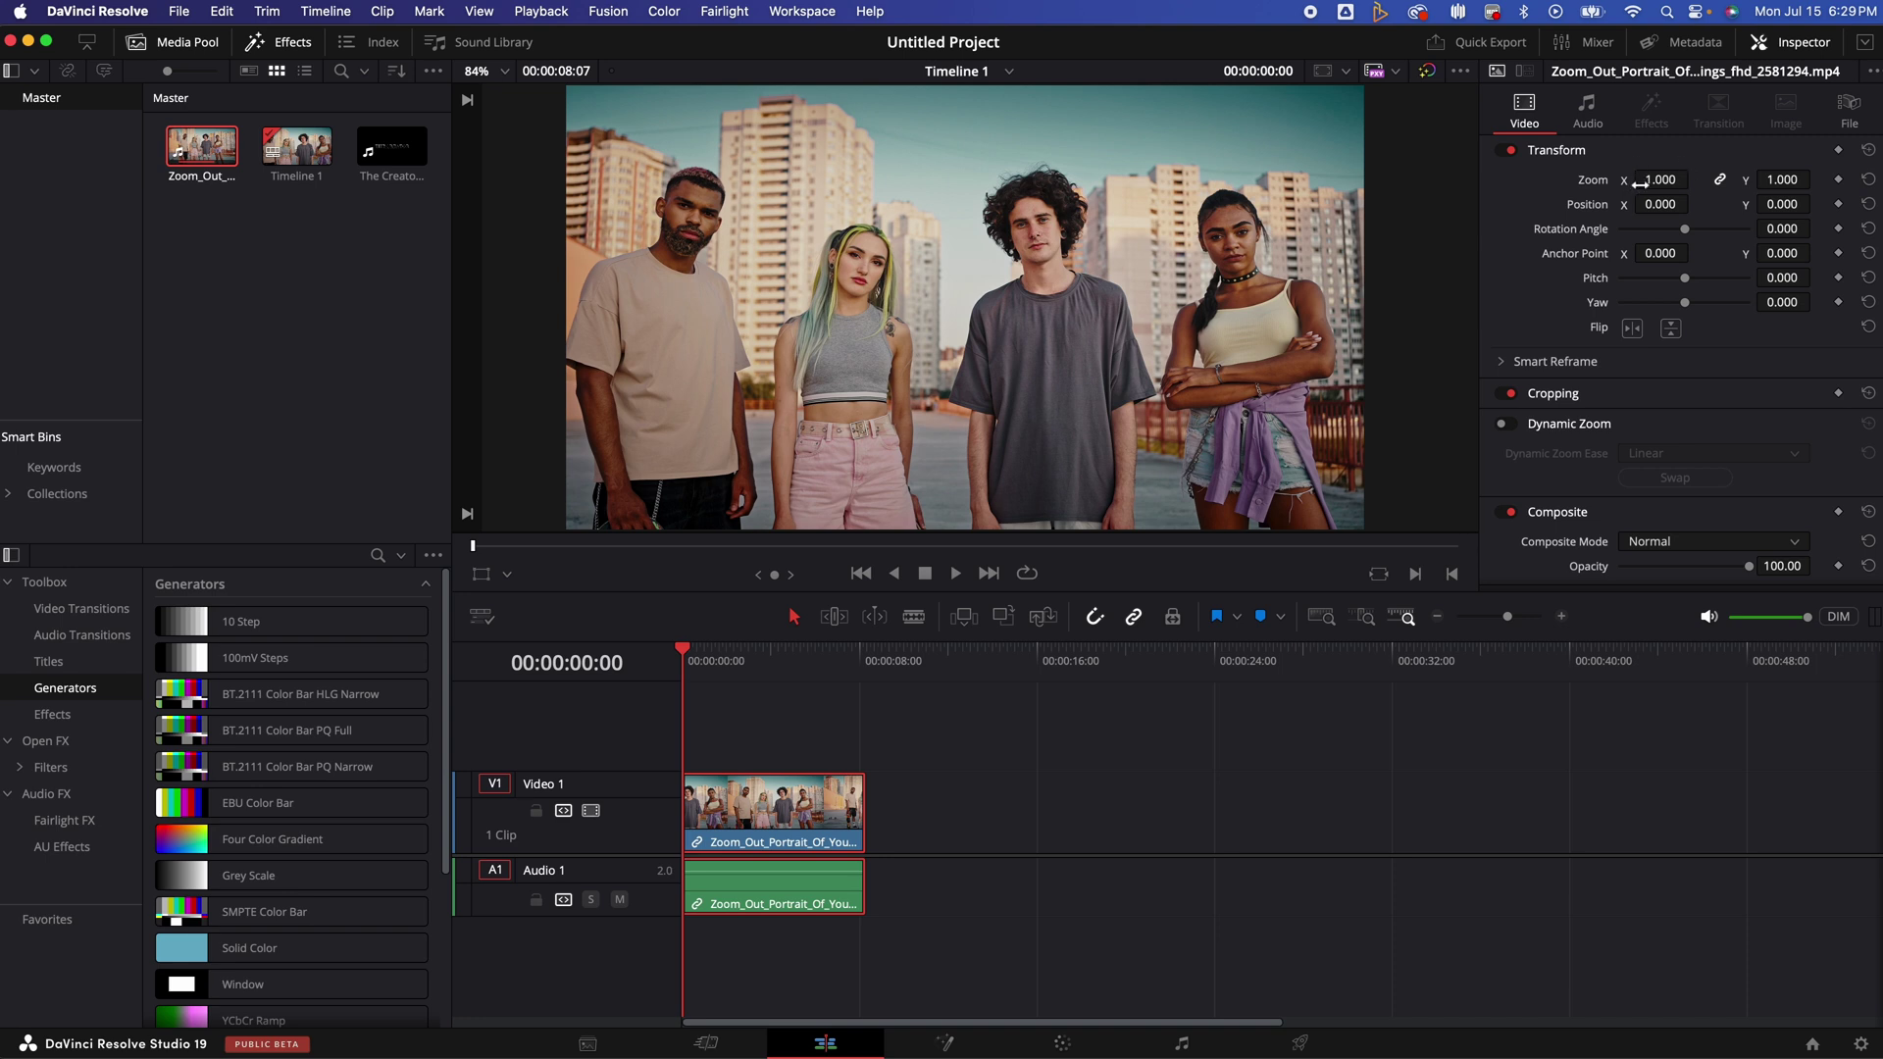
left_click_drag(1653, 179, 1685, 179)
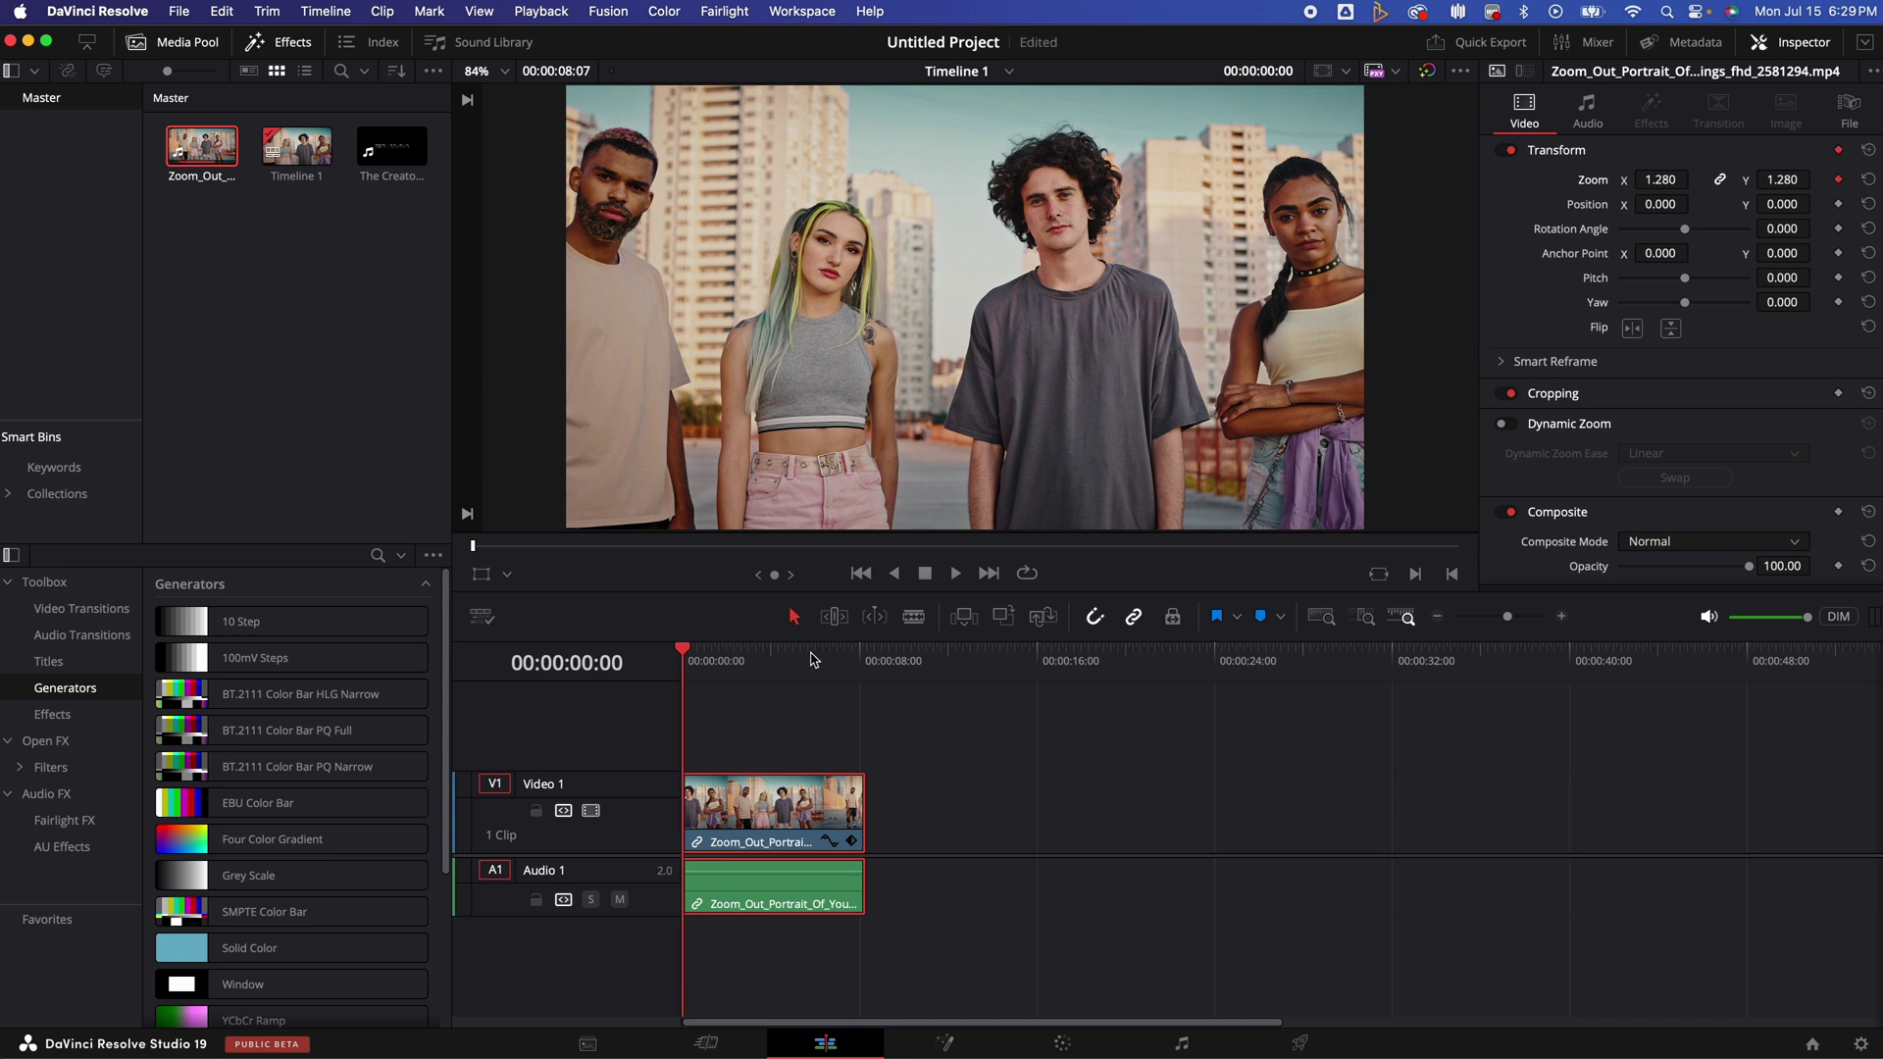
left_click_drag(811, 659, 866, 656)
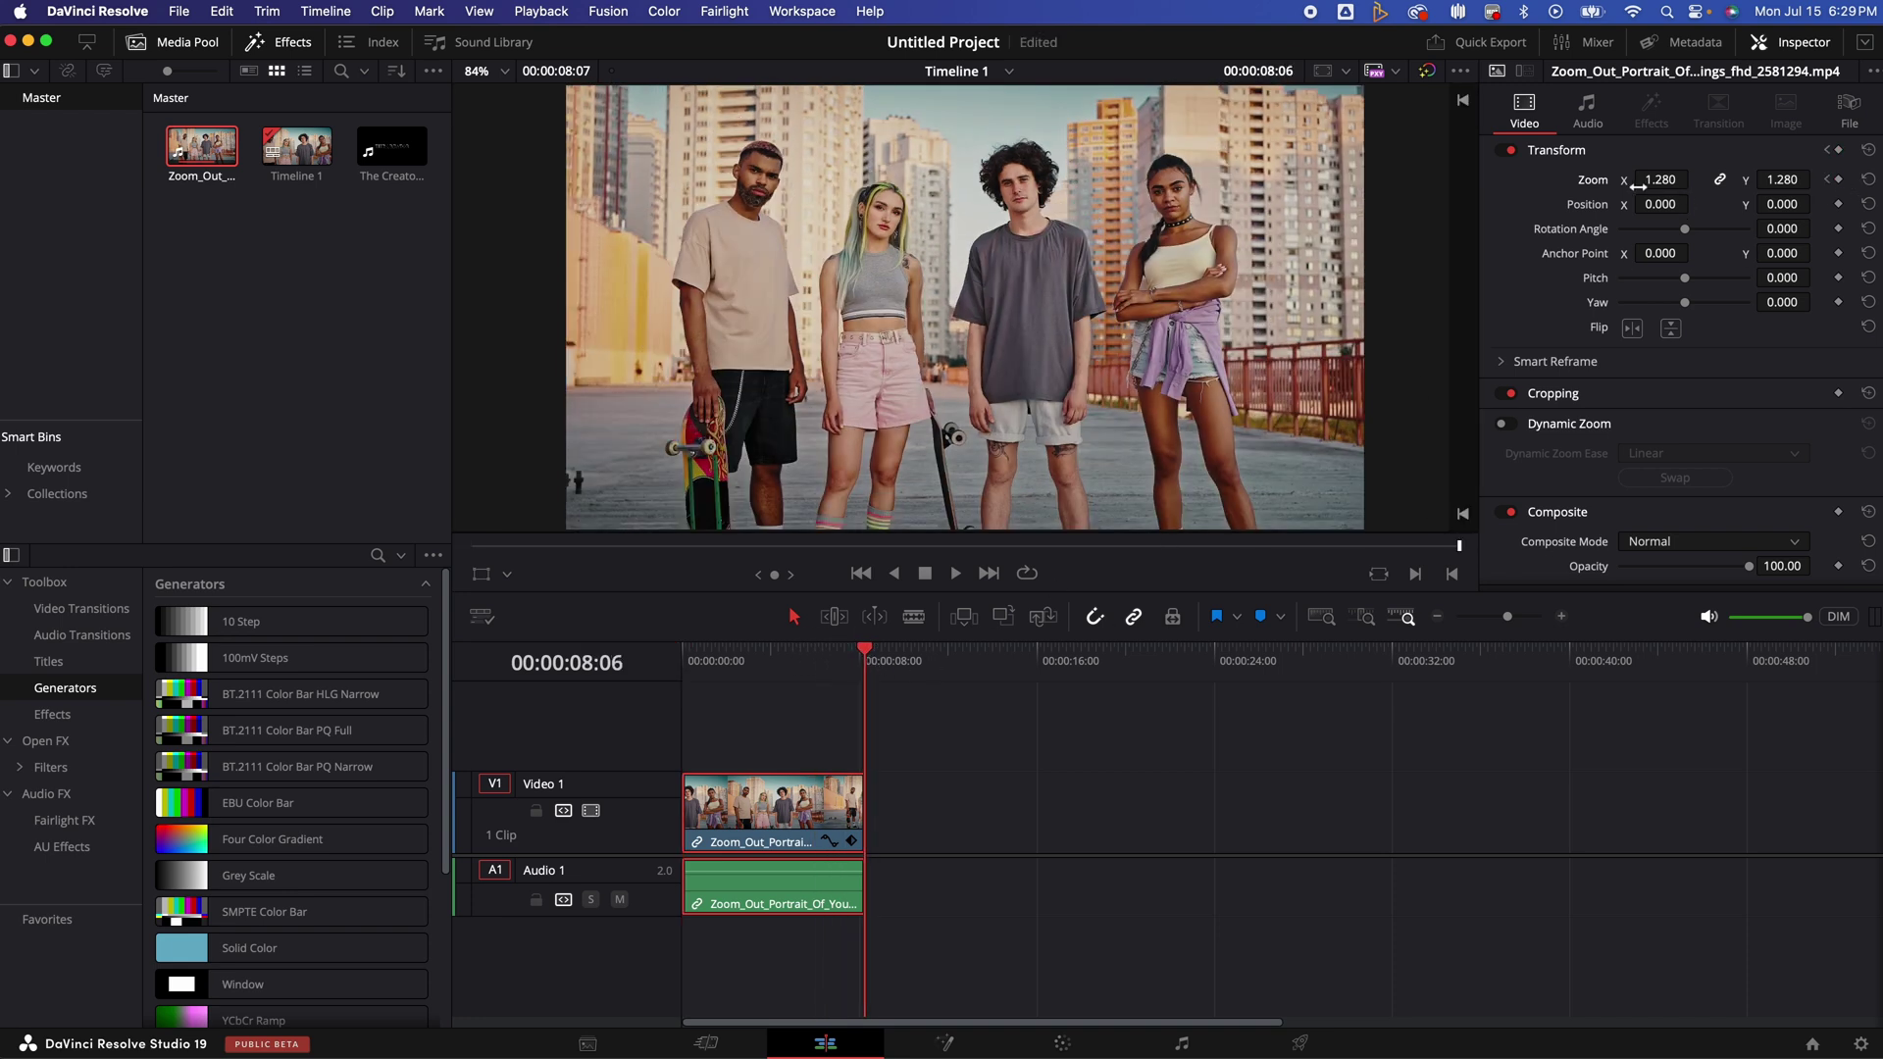
left_click_drag(1663, 180, 1638, 186)
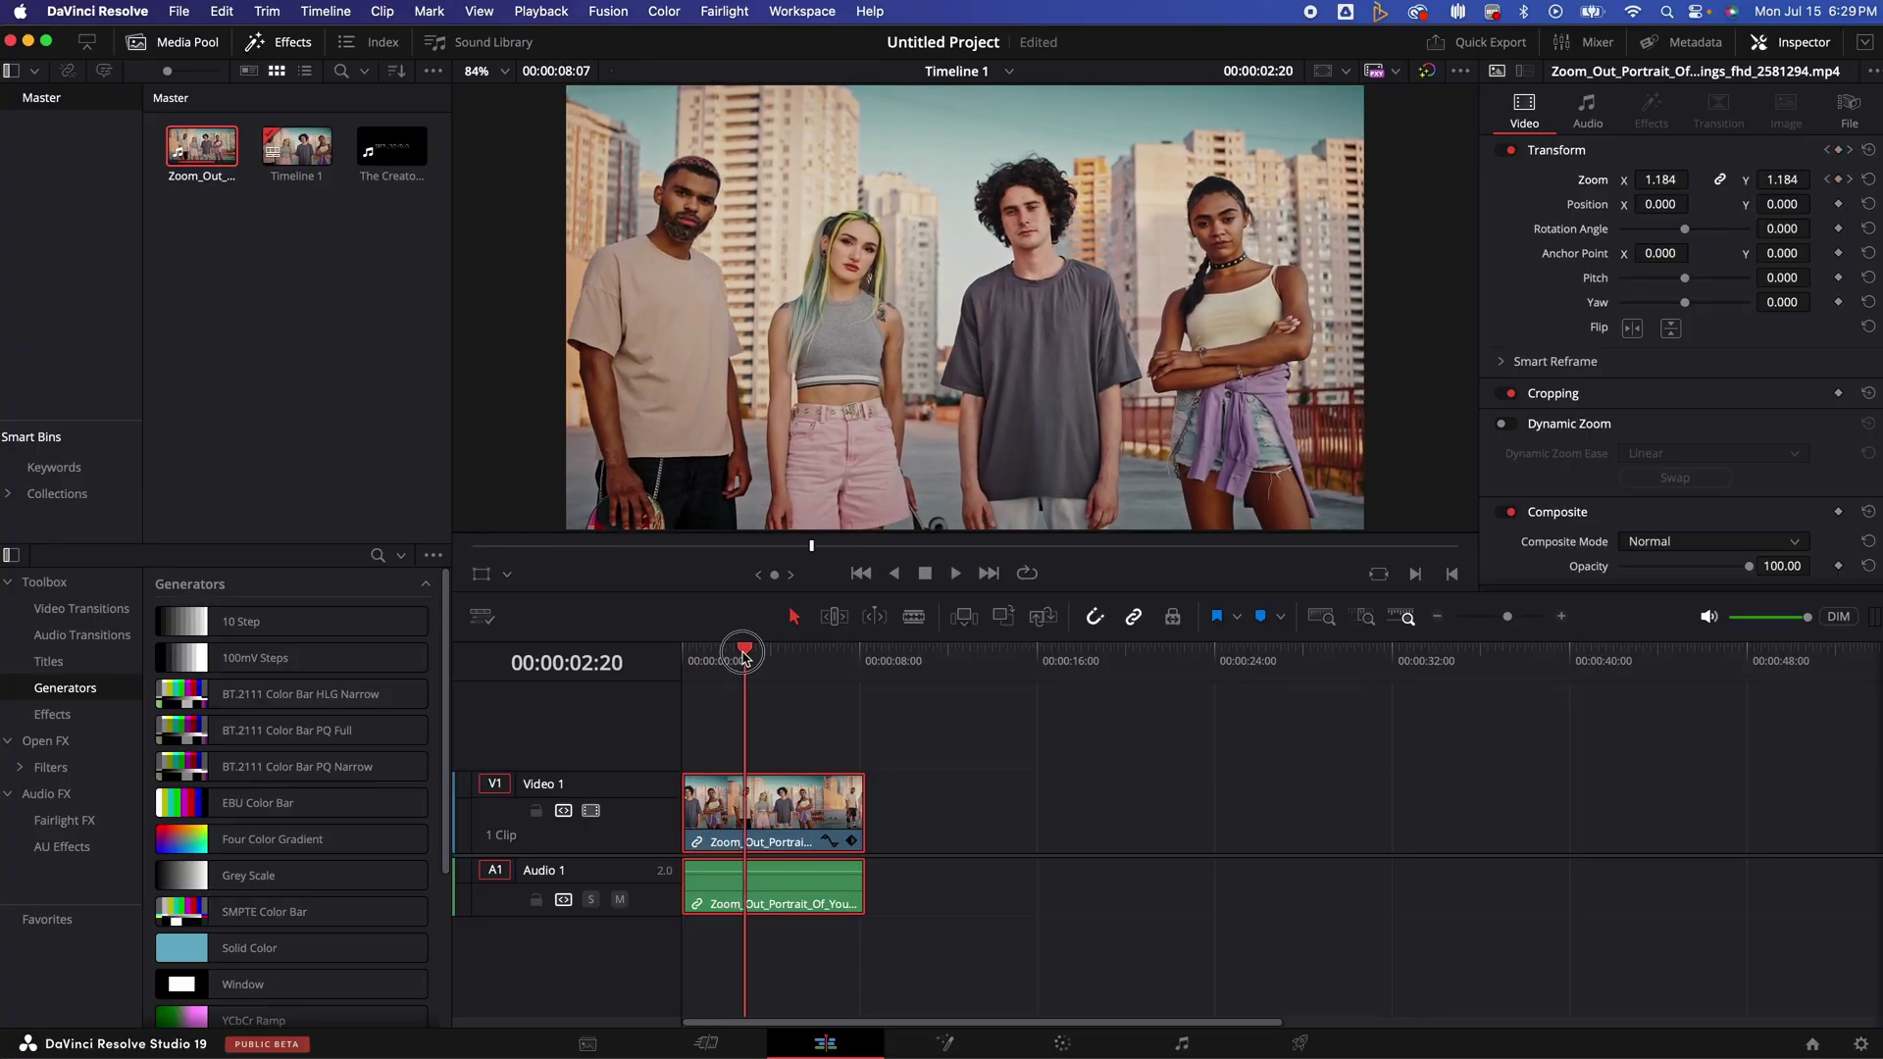
Change the Zoom keyframes to 1.010 at the start and 1.700 at the end
left_click_drag(743, 649, 679, 663)
mouse_move(1634, 175)
left_mouse_down()
mouse_move(1618, 178)
mouse_move(1648, 182)
left_mouse_up()
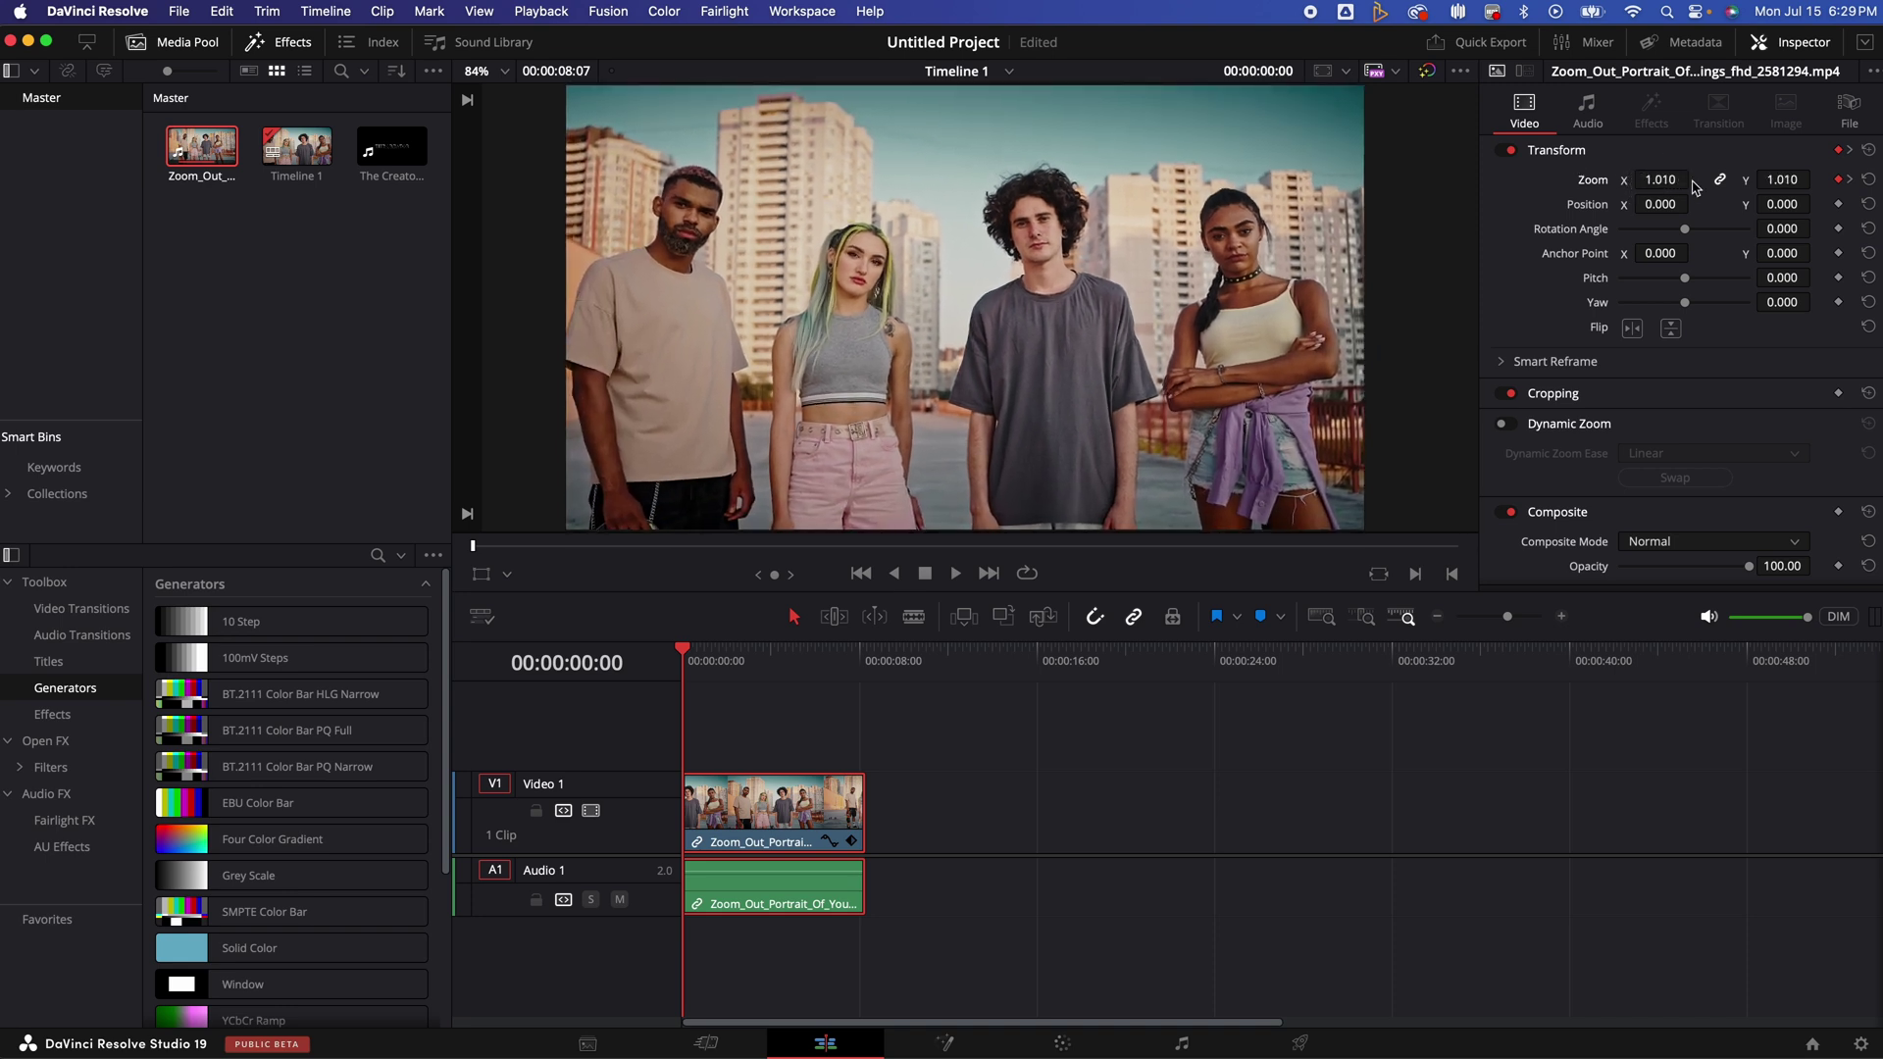
left_click(1850, 180)
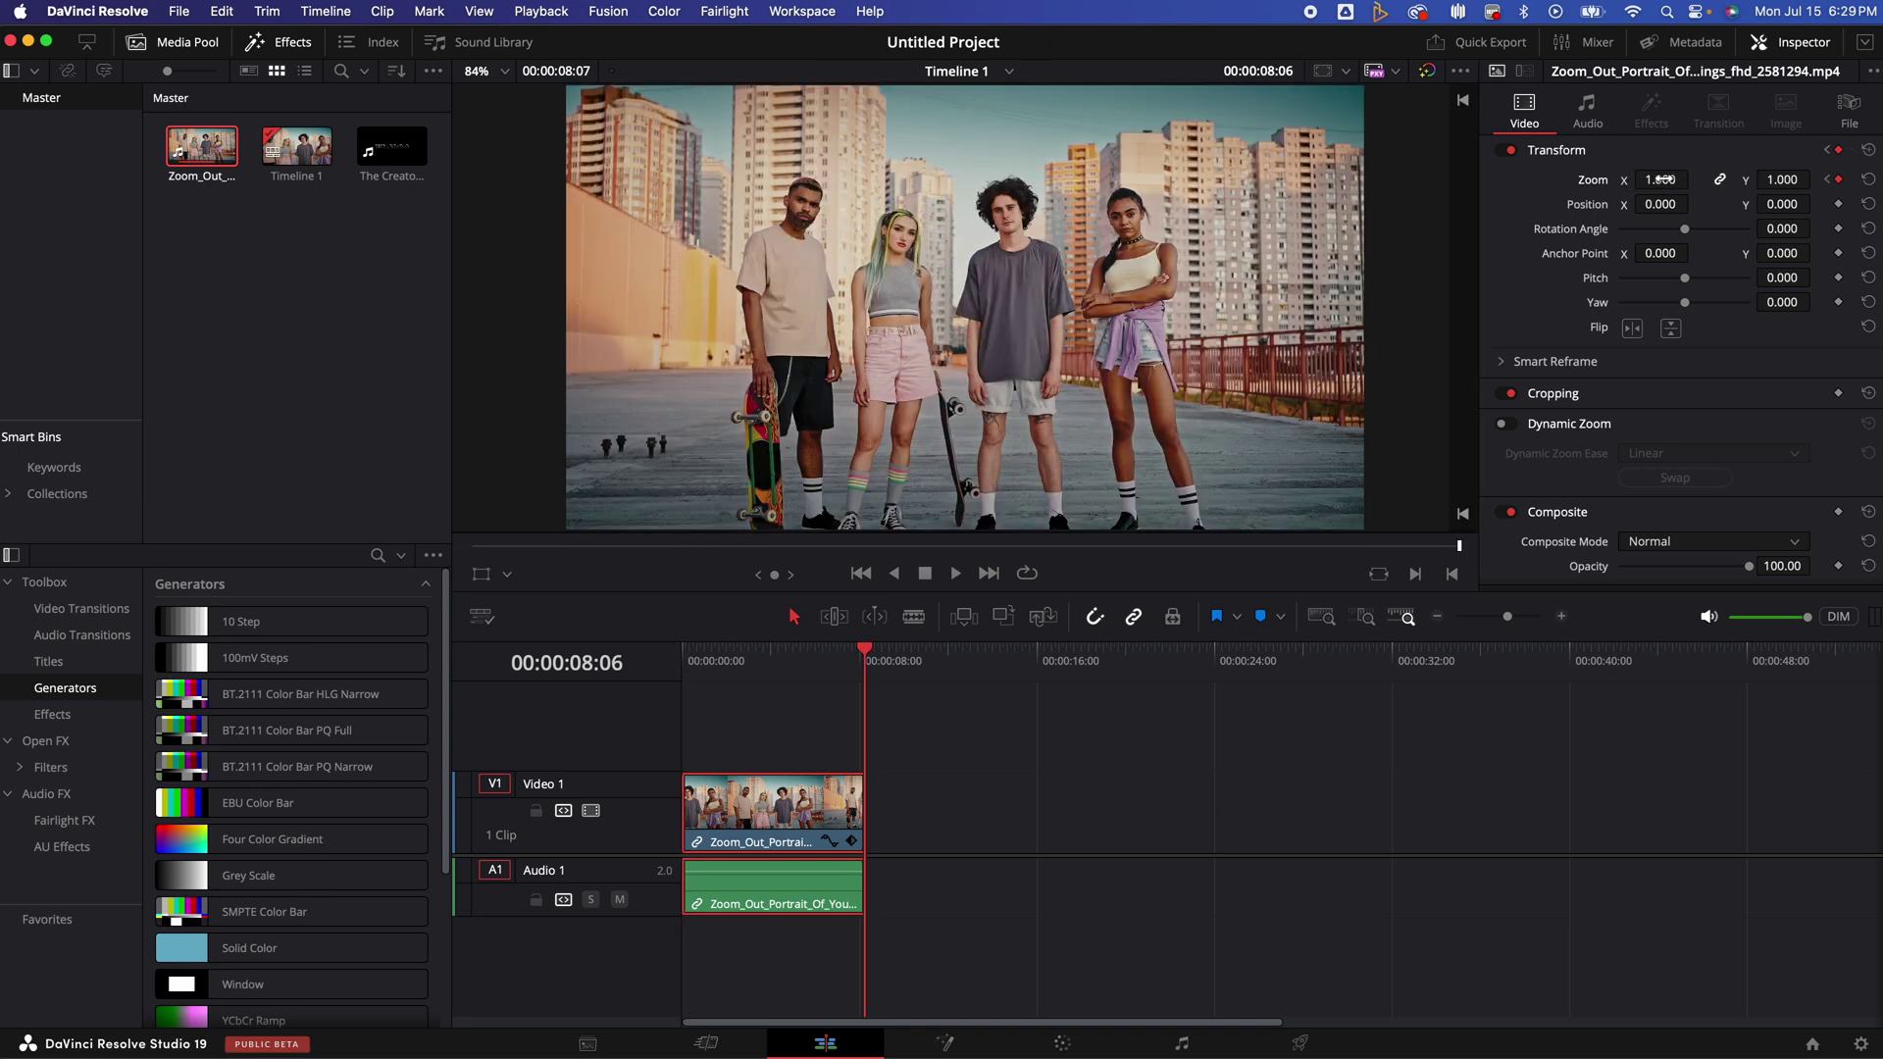
left_click_drag(1659, 180, 1667, 184)
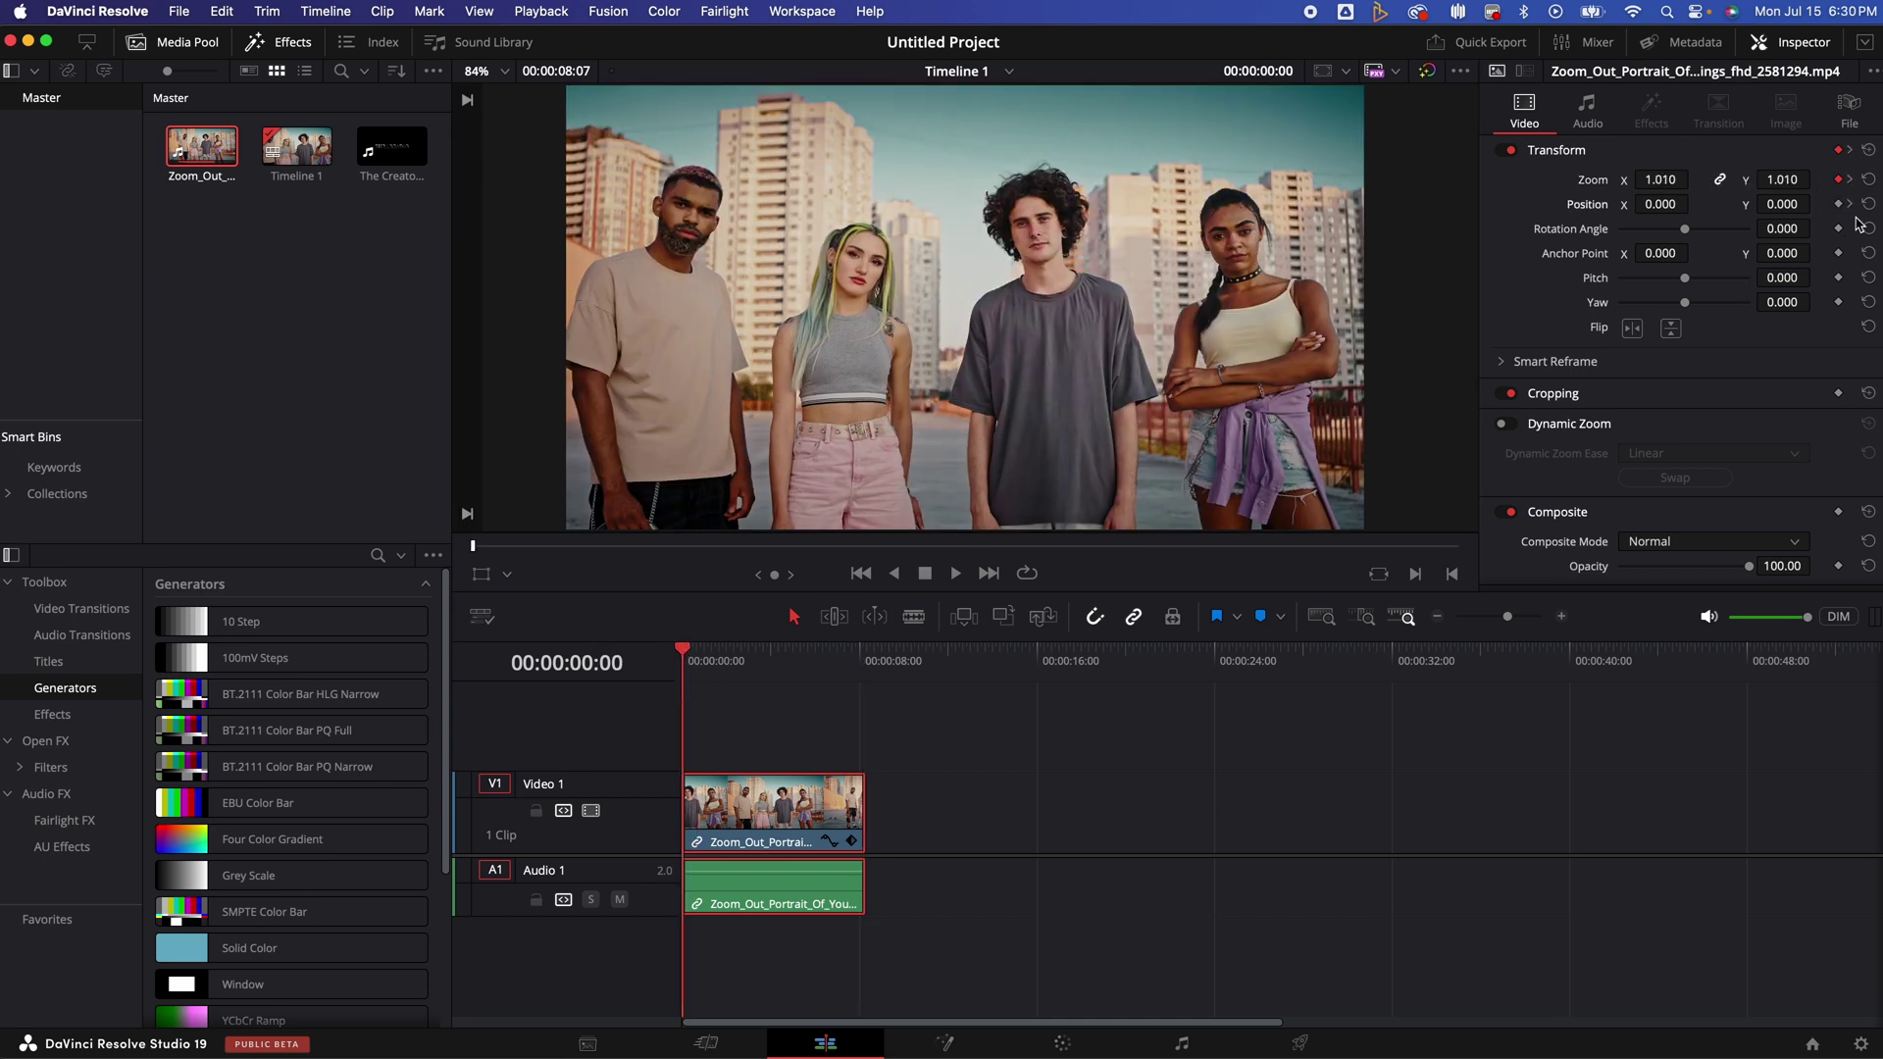
Shift the end framing down to Position Y -110 and play the zoom animation
left_click_drag(848, 663, 863, 663)
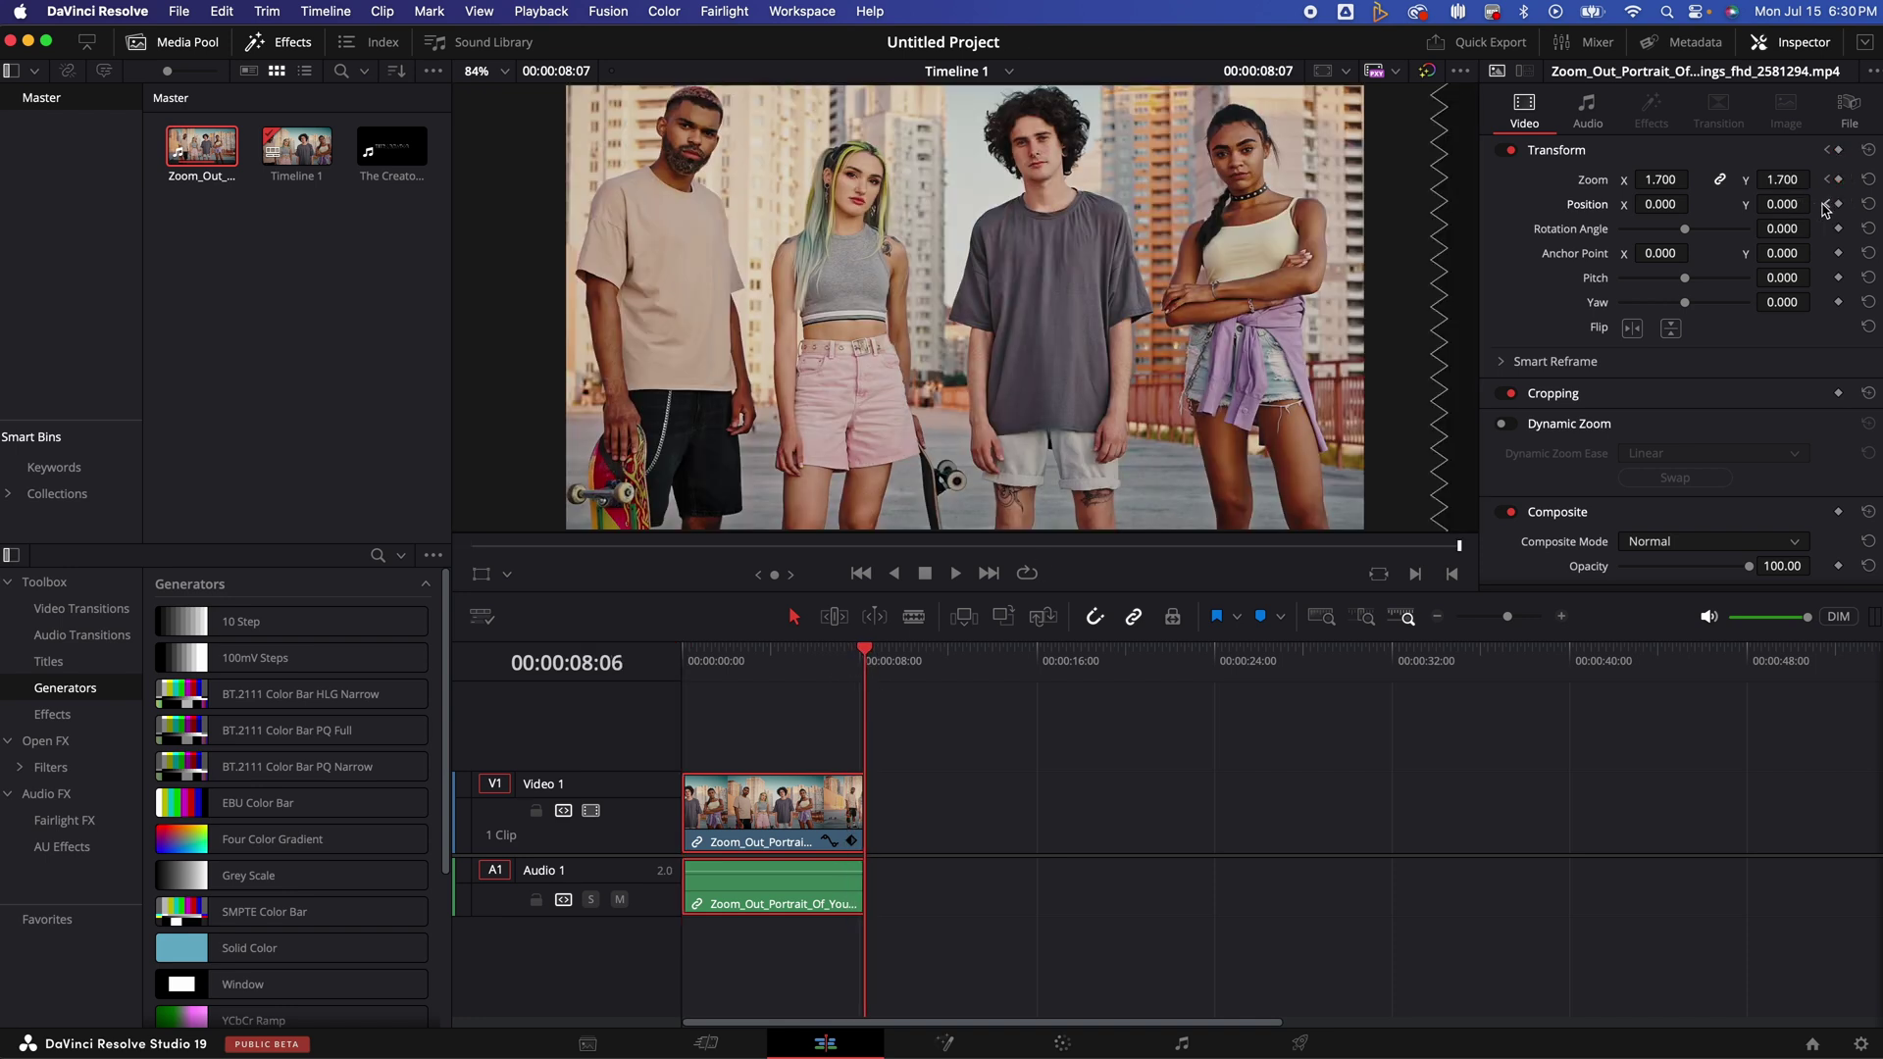
left_click_drag(1783, 204, 1790, 209)
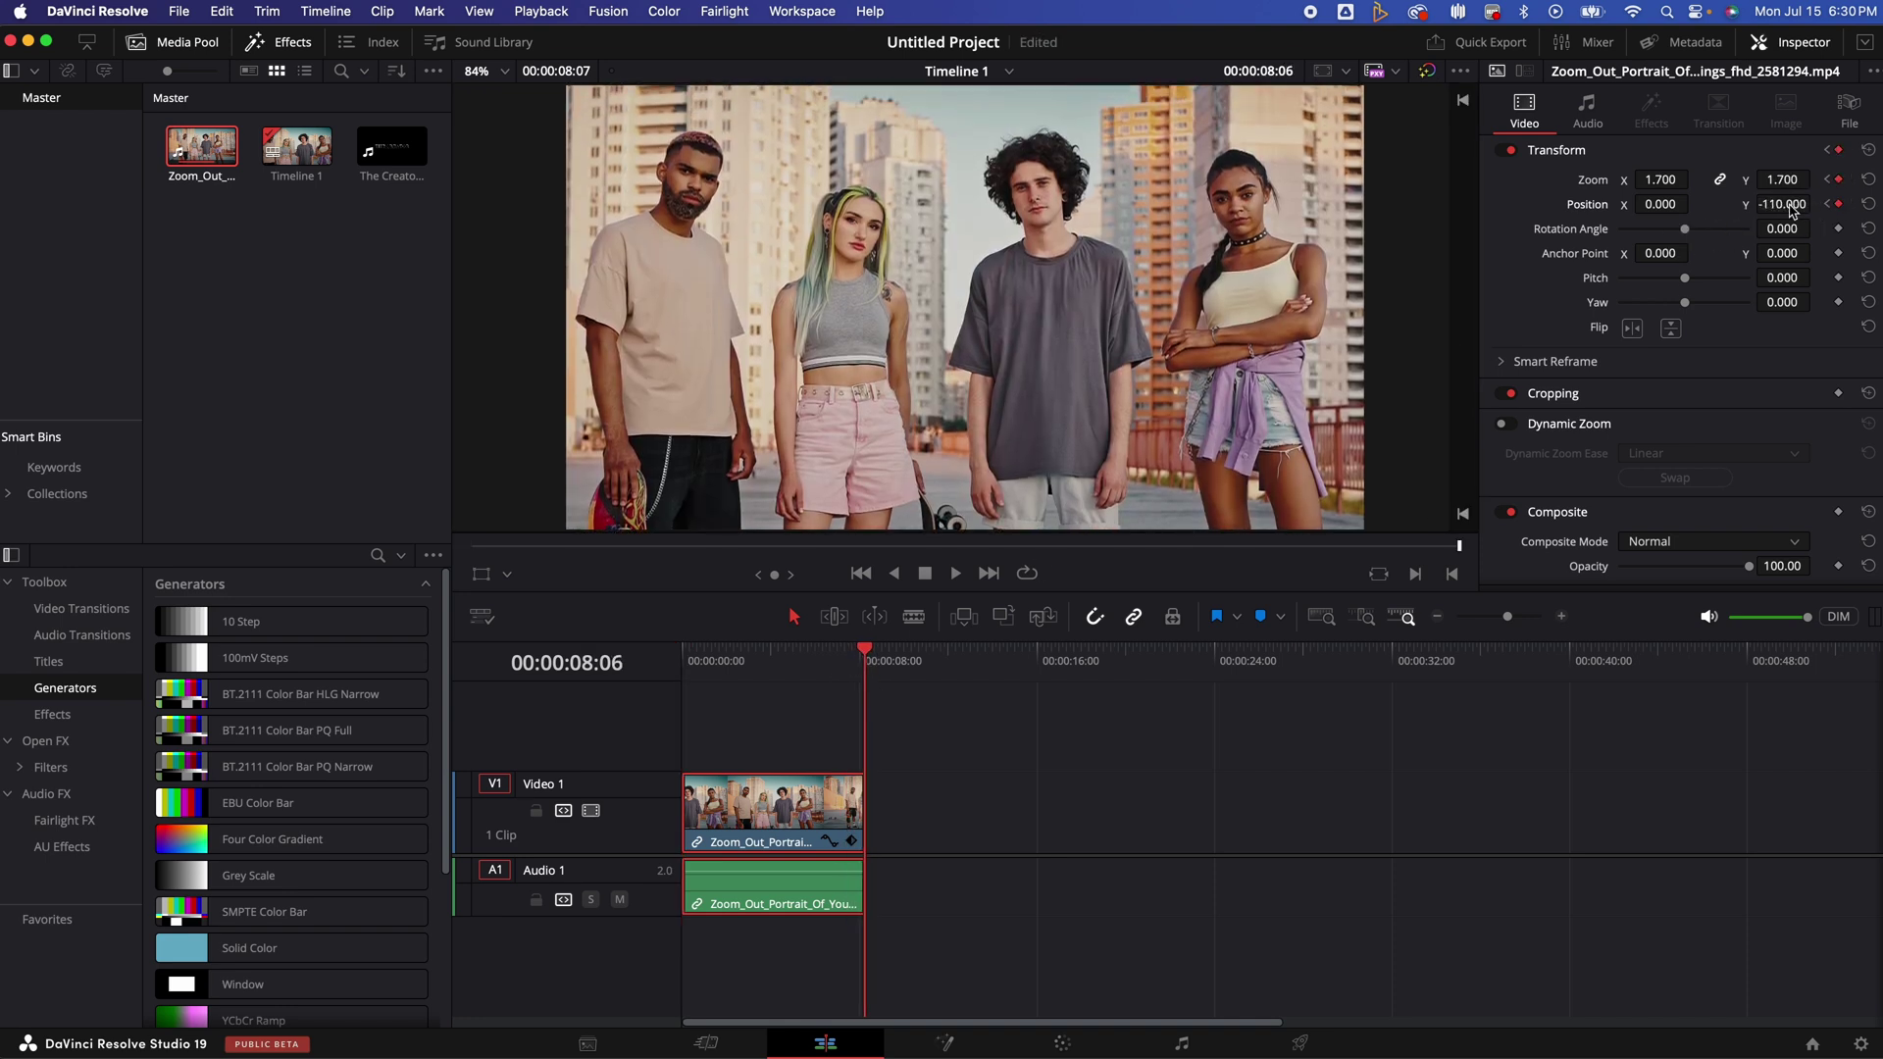
key("Home")
key("space")
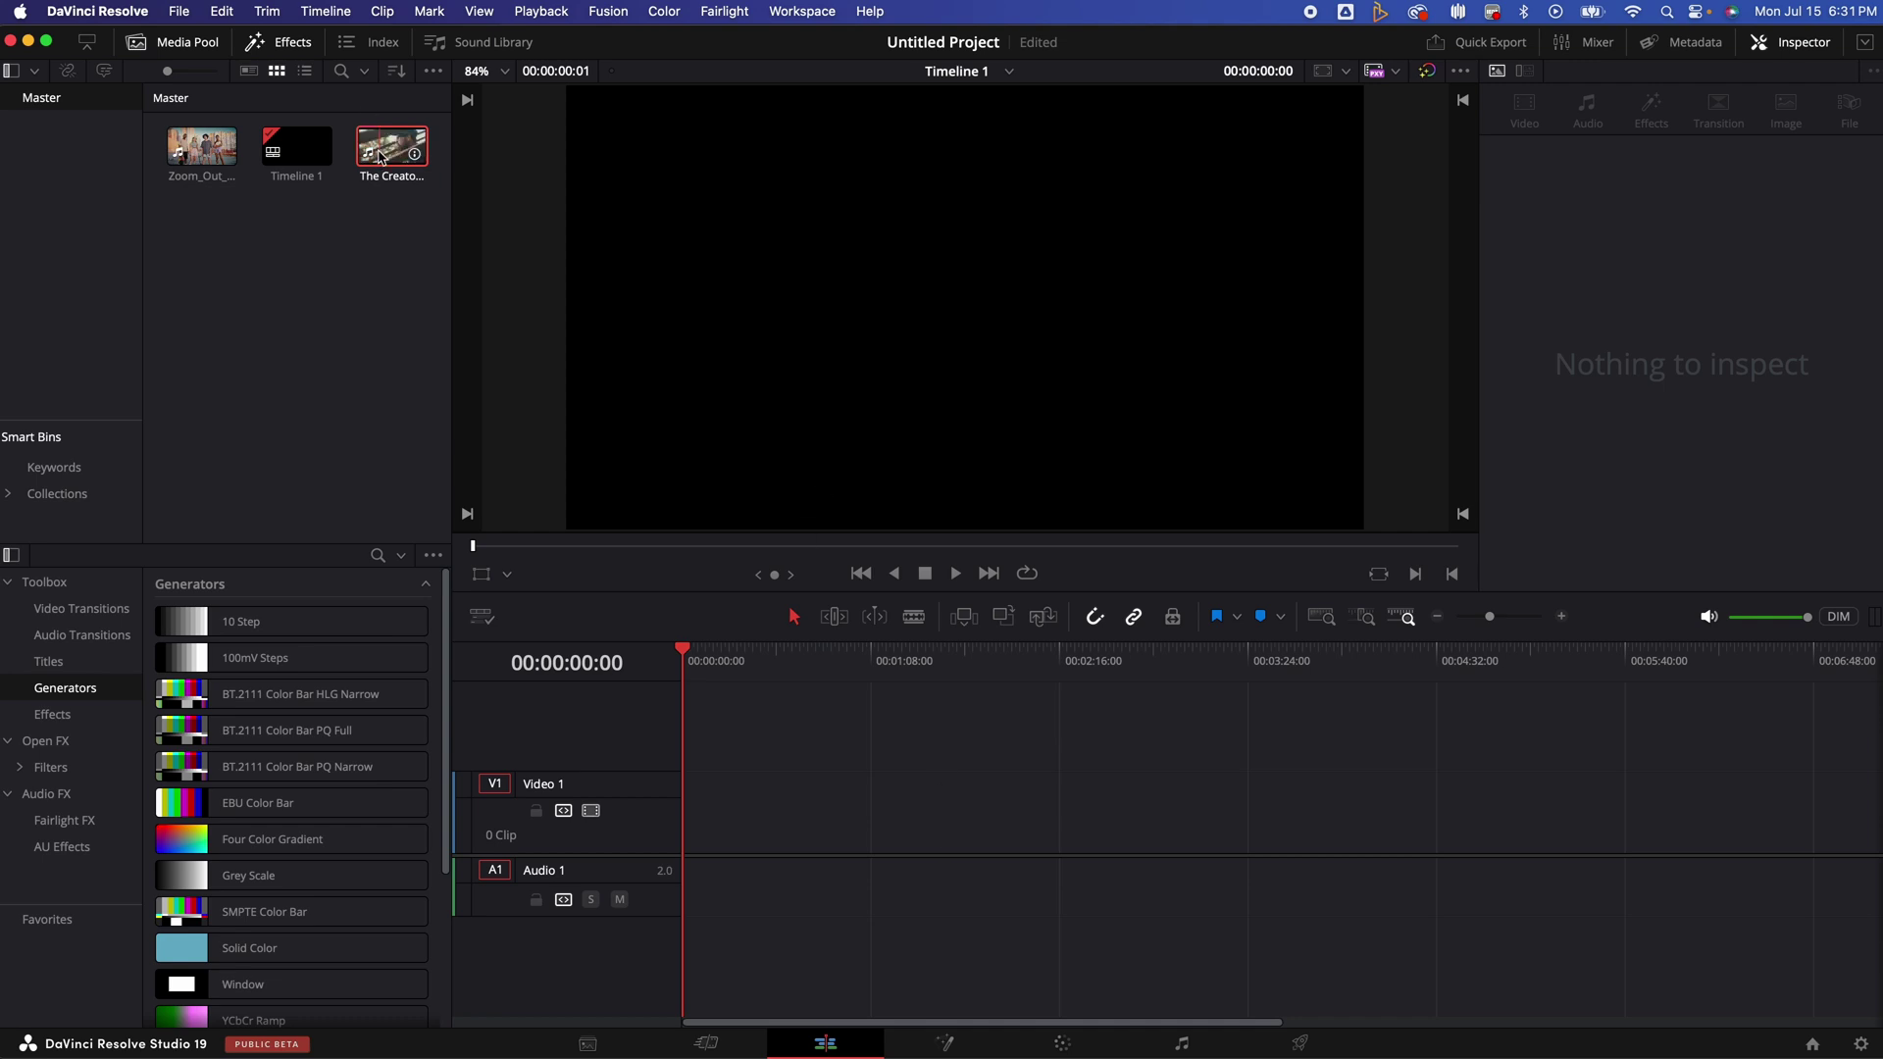
Place The Creator clip on V1/A1 and scrub to the shot of the man in a cap
left_click_drag(381, 157, 742, 764)
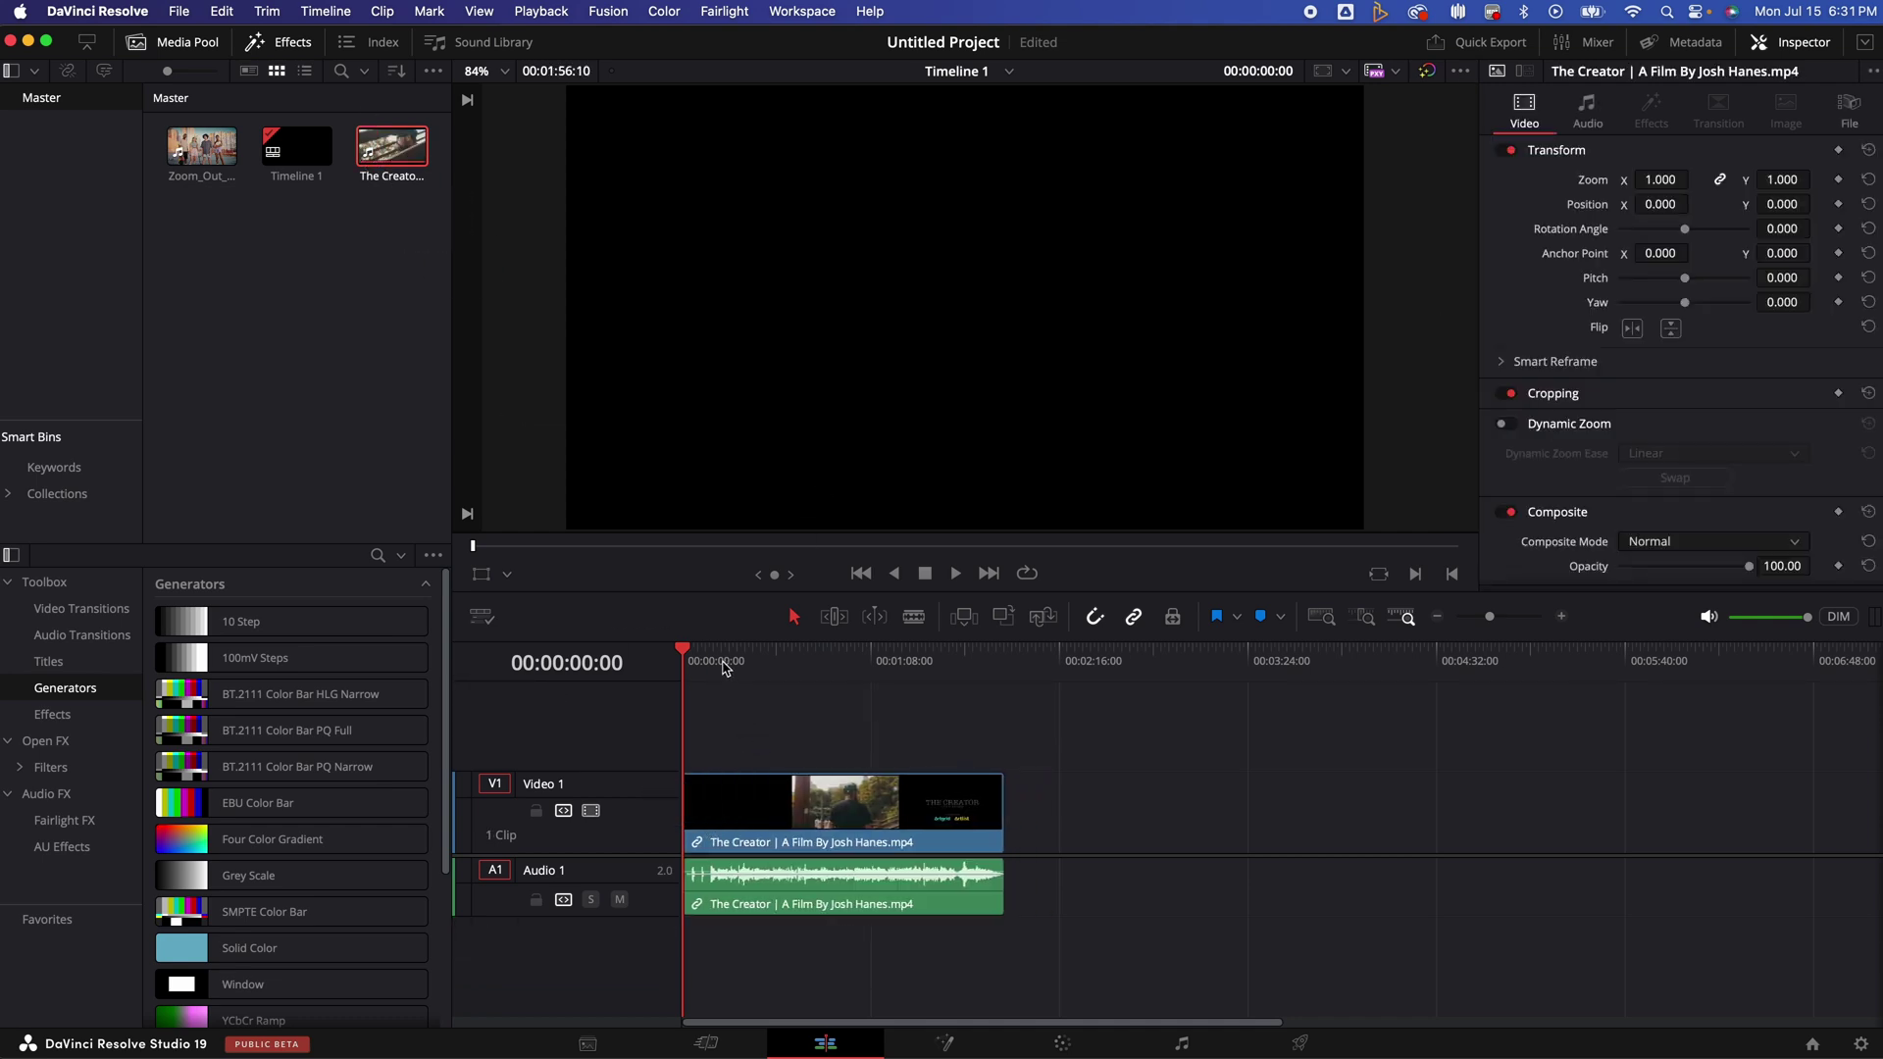
left_click_drag(724, 668, 775, 702)
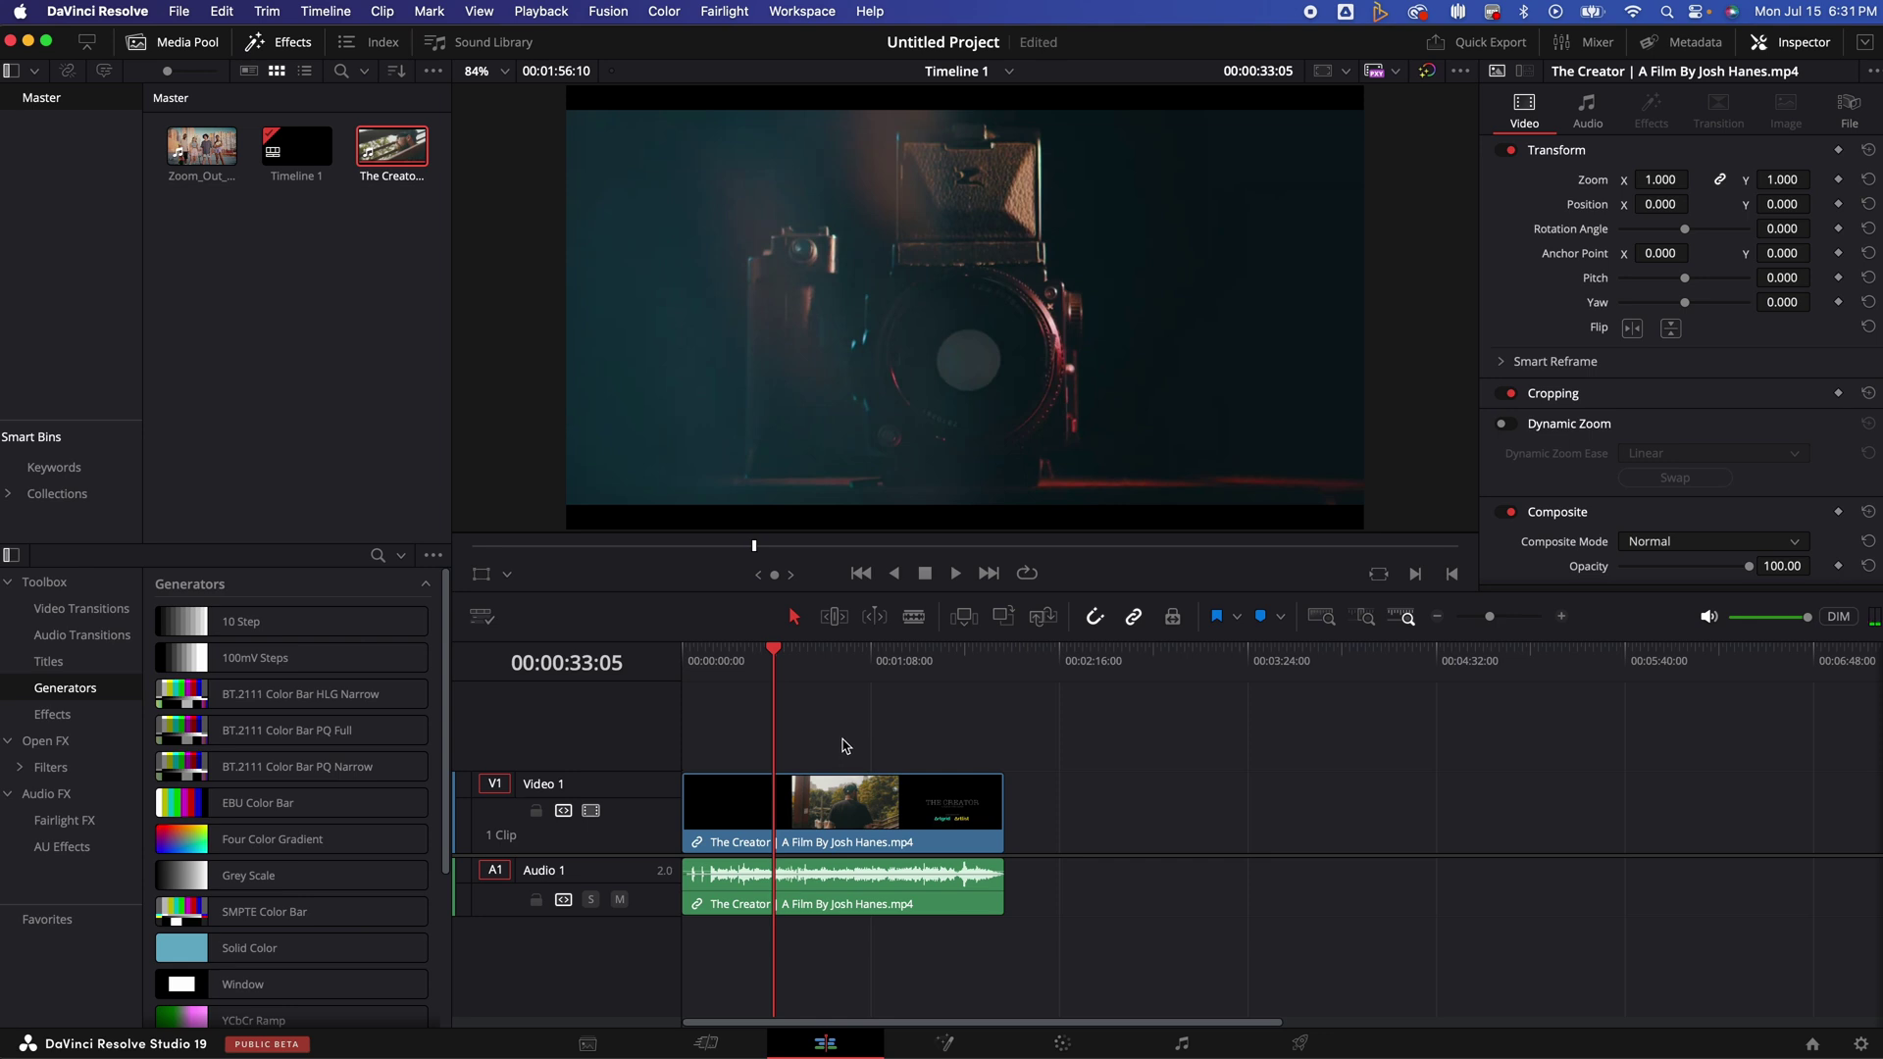
left_click(874, 675)
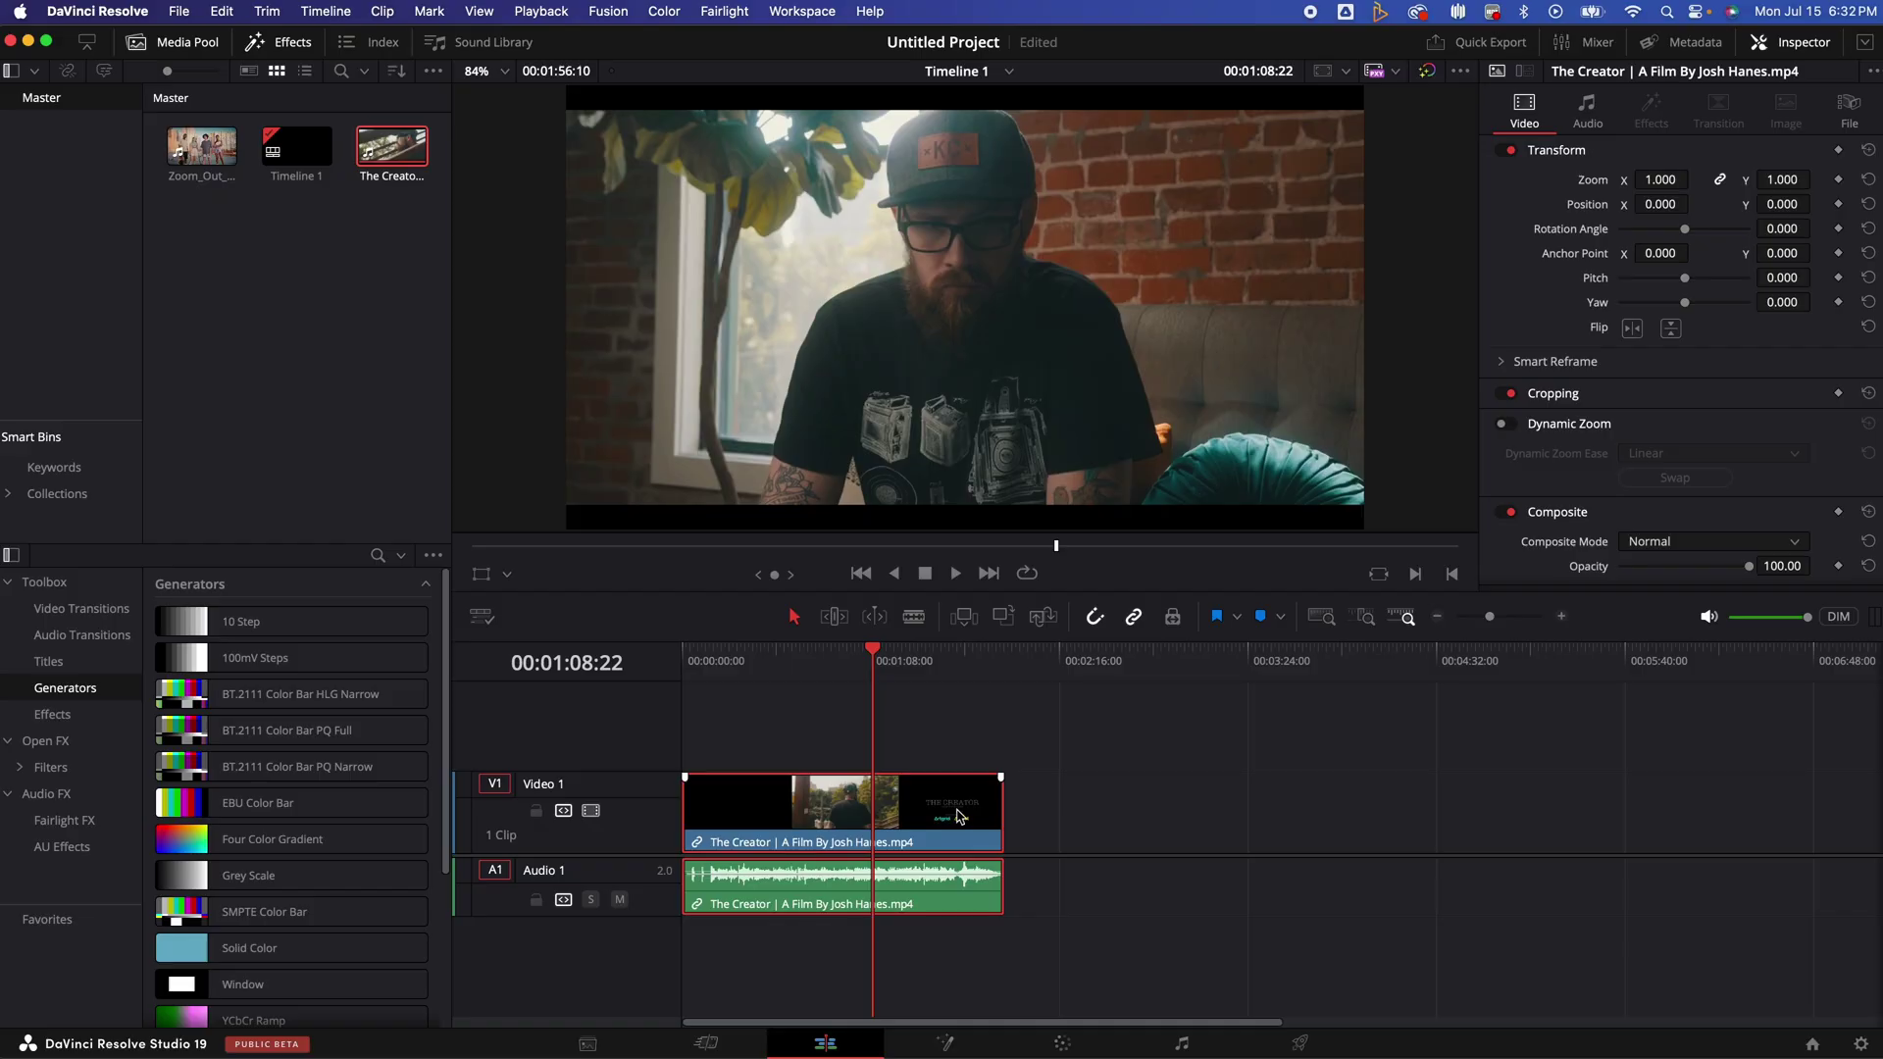
left_click(326, 12)
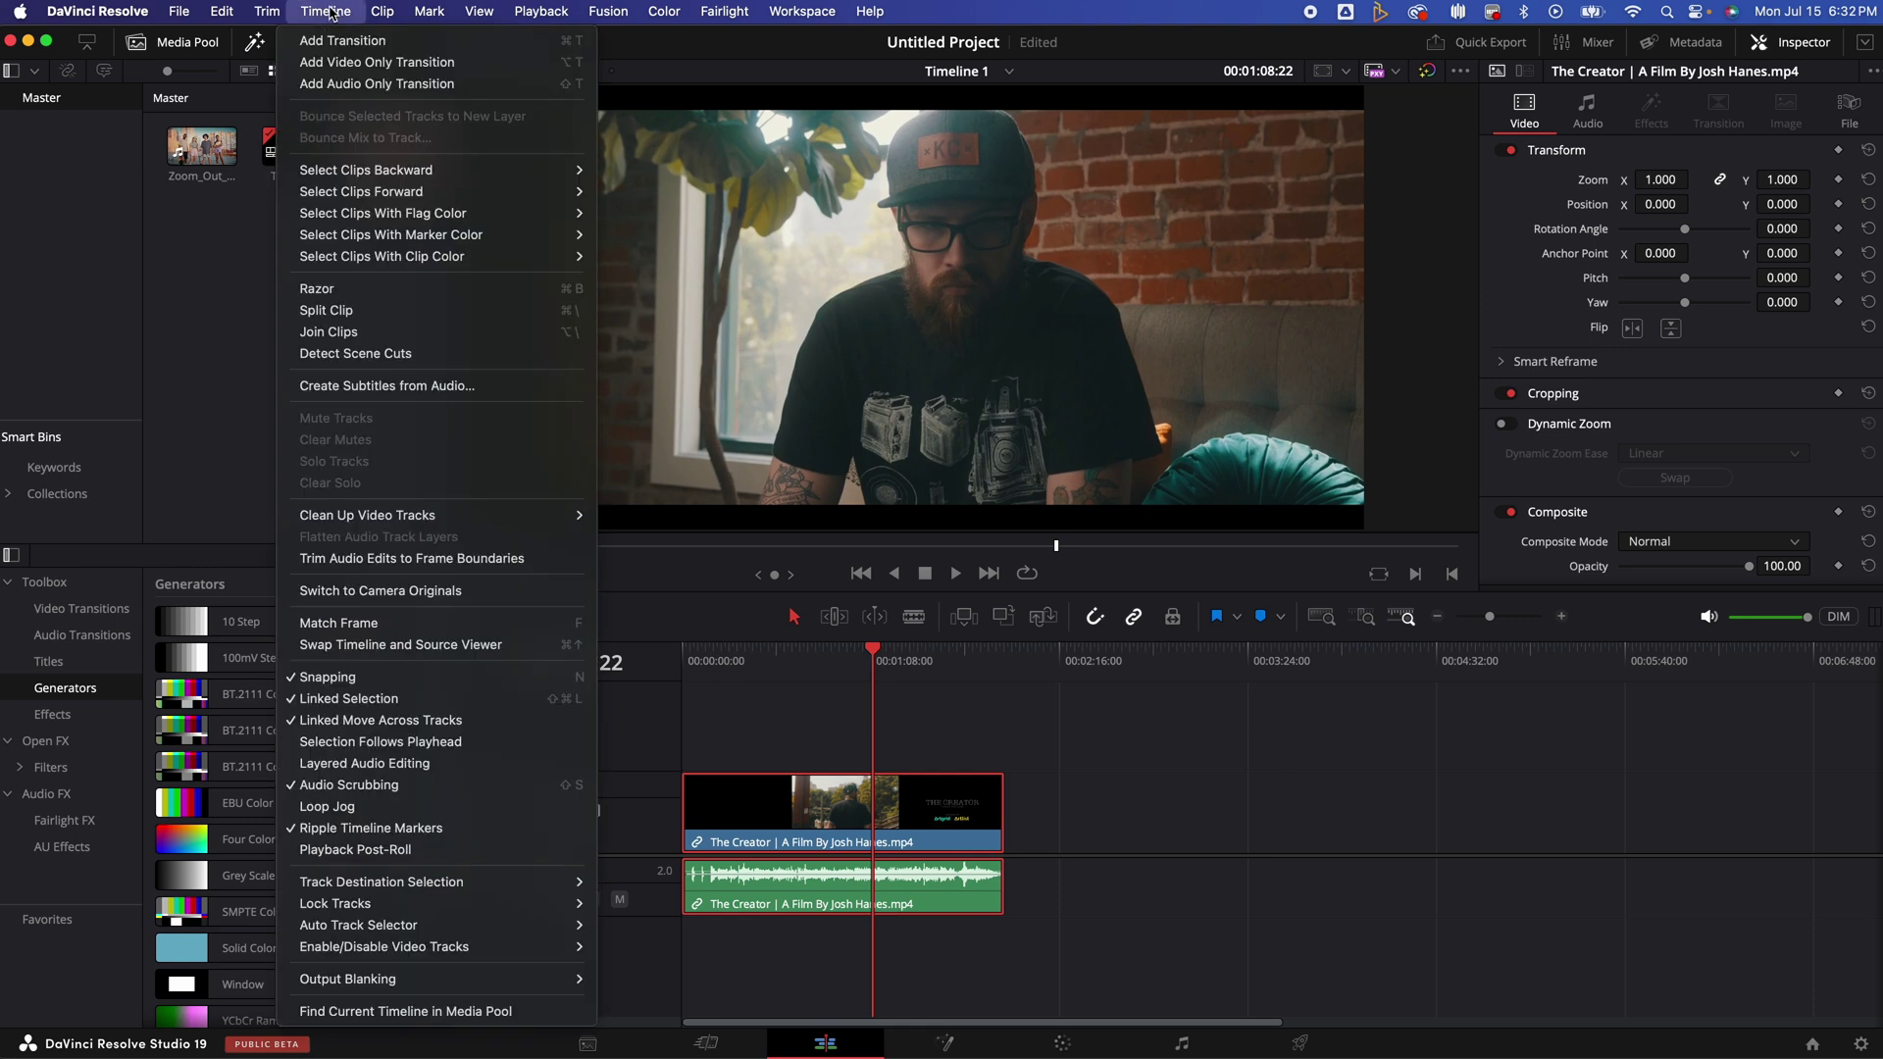
left_click(420, 357)
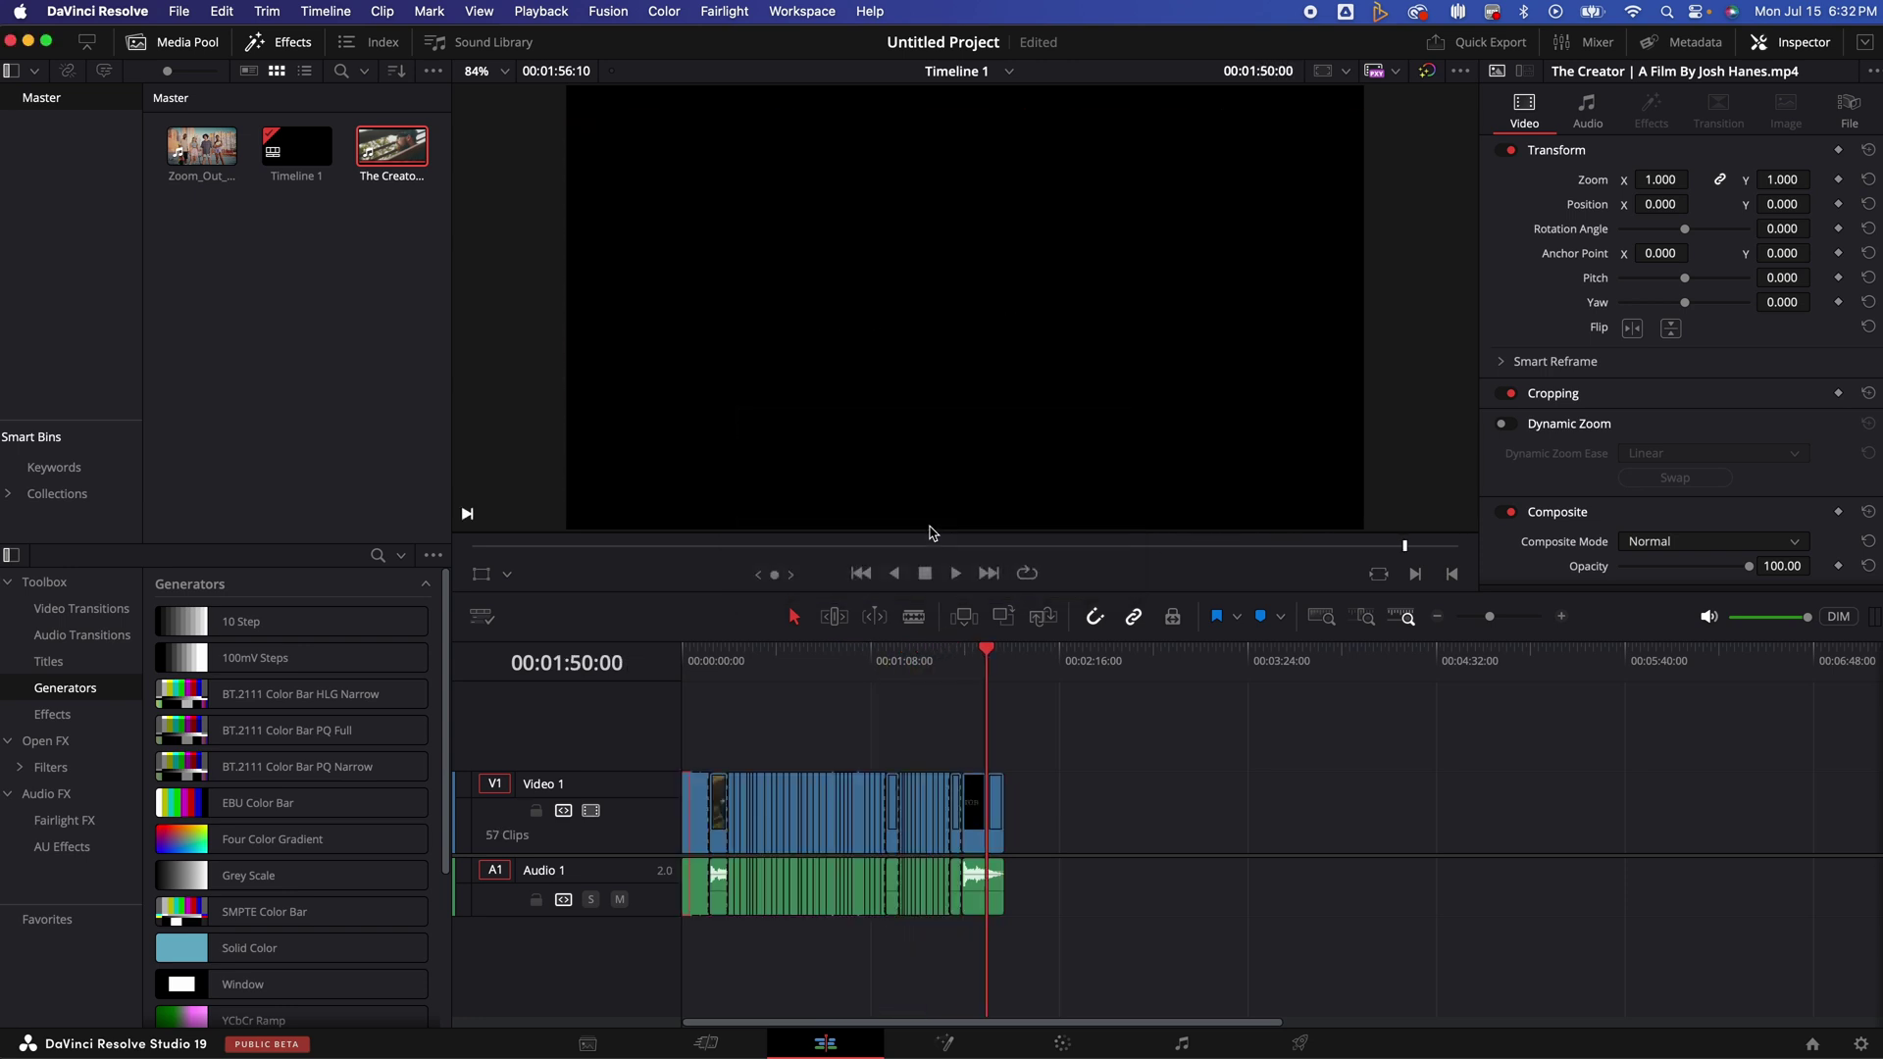
key("super+equal")
key("super+equal")
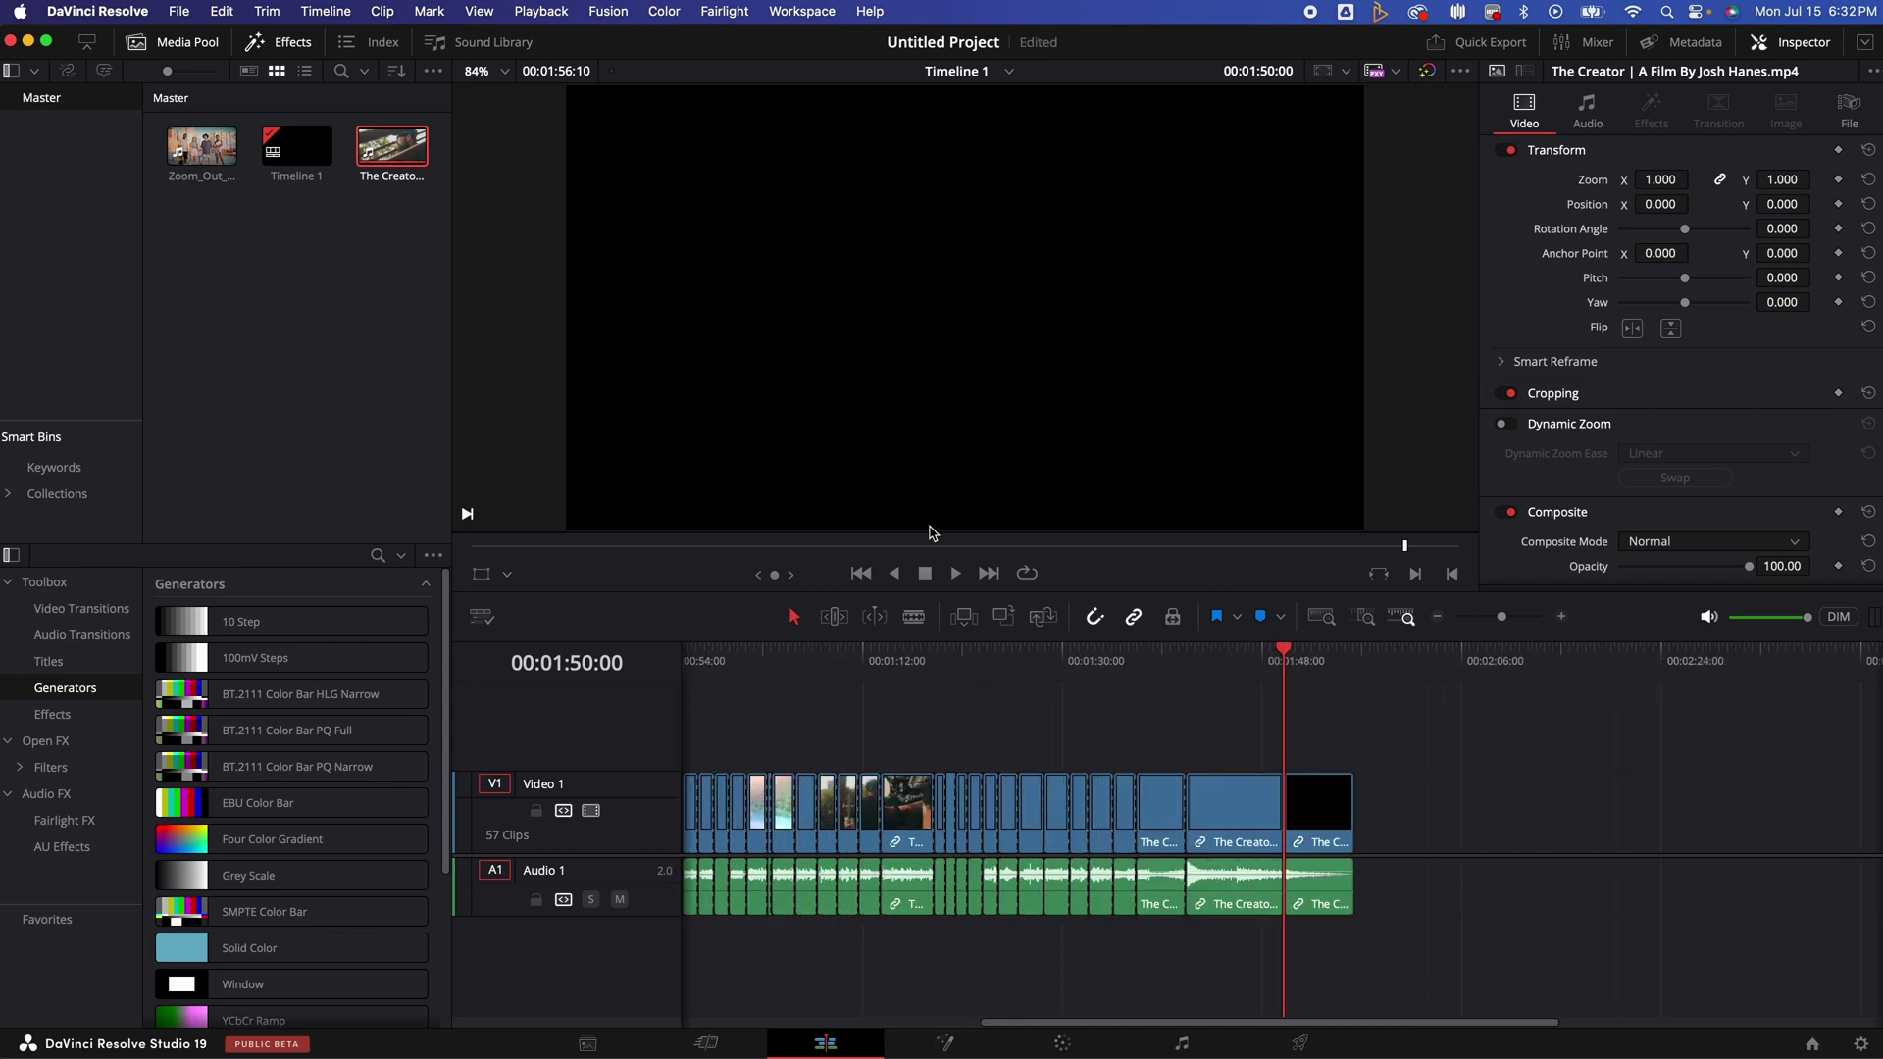
left_click(902, 655)
left_click_drag(903, 660, 1083, 674)
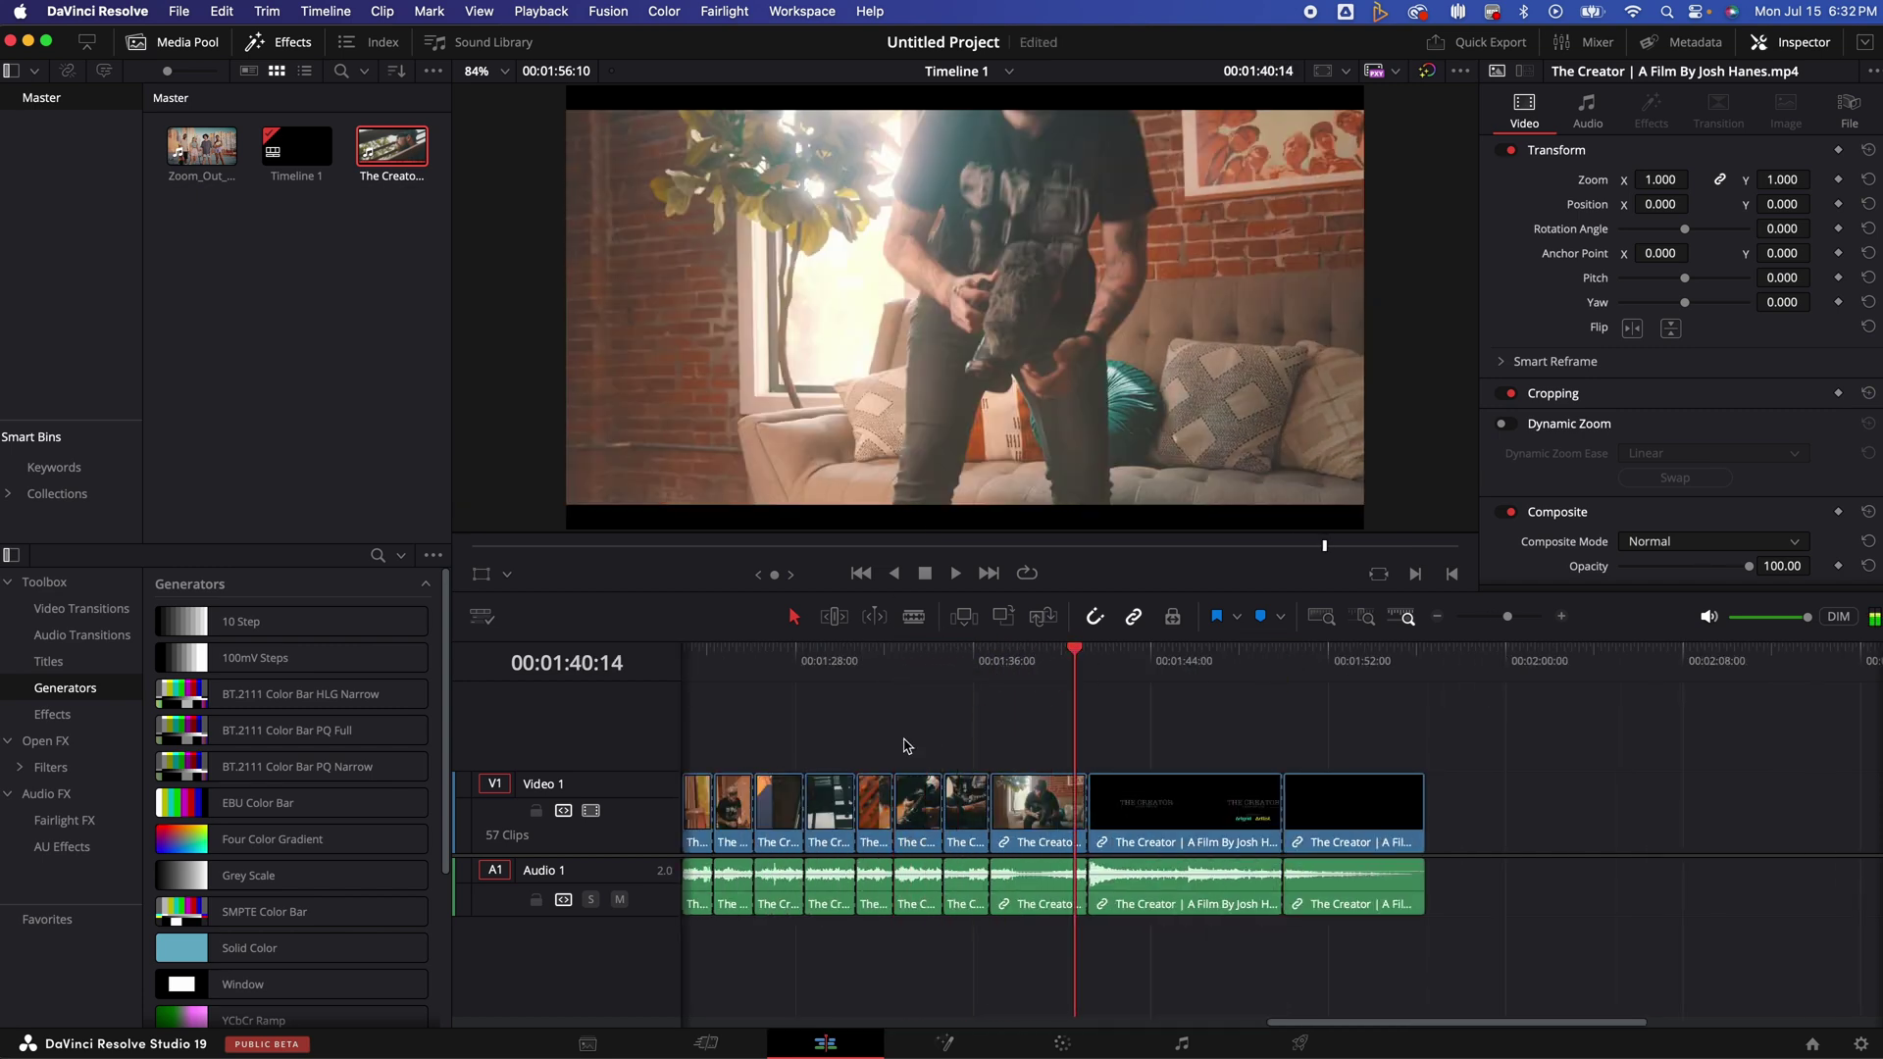
scroll(903, 745, "left", 10)
scroll(904, 745, "left", 10)
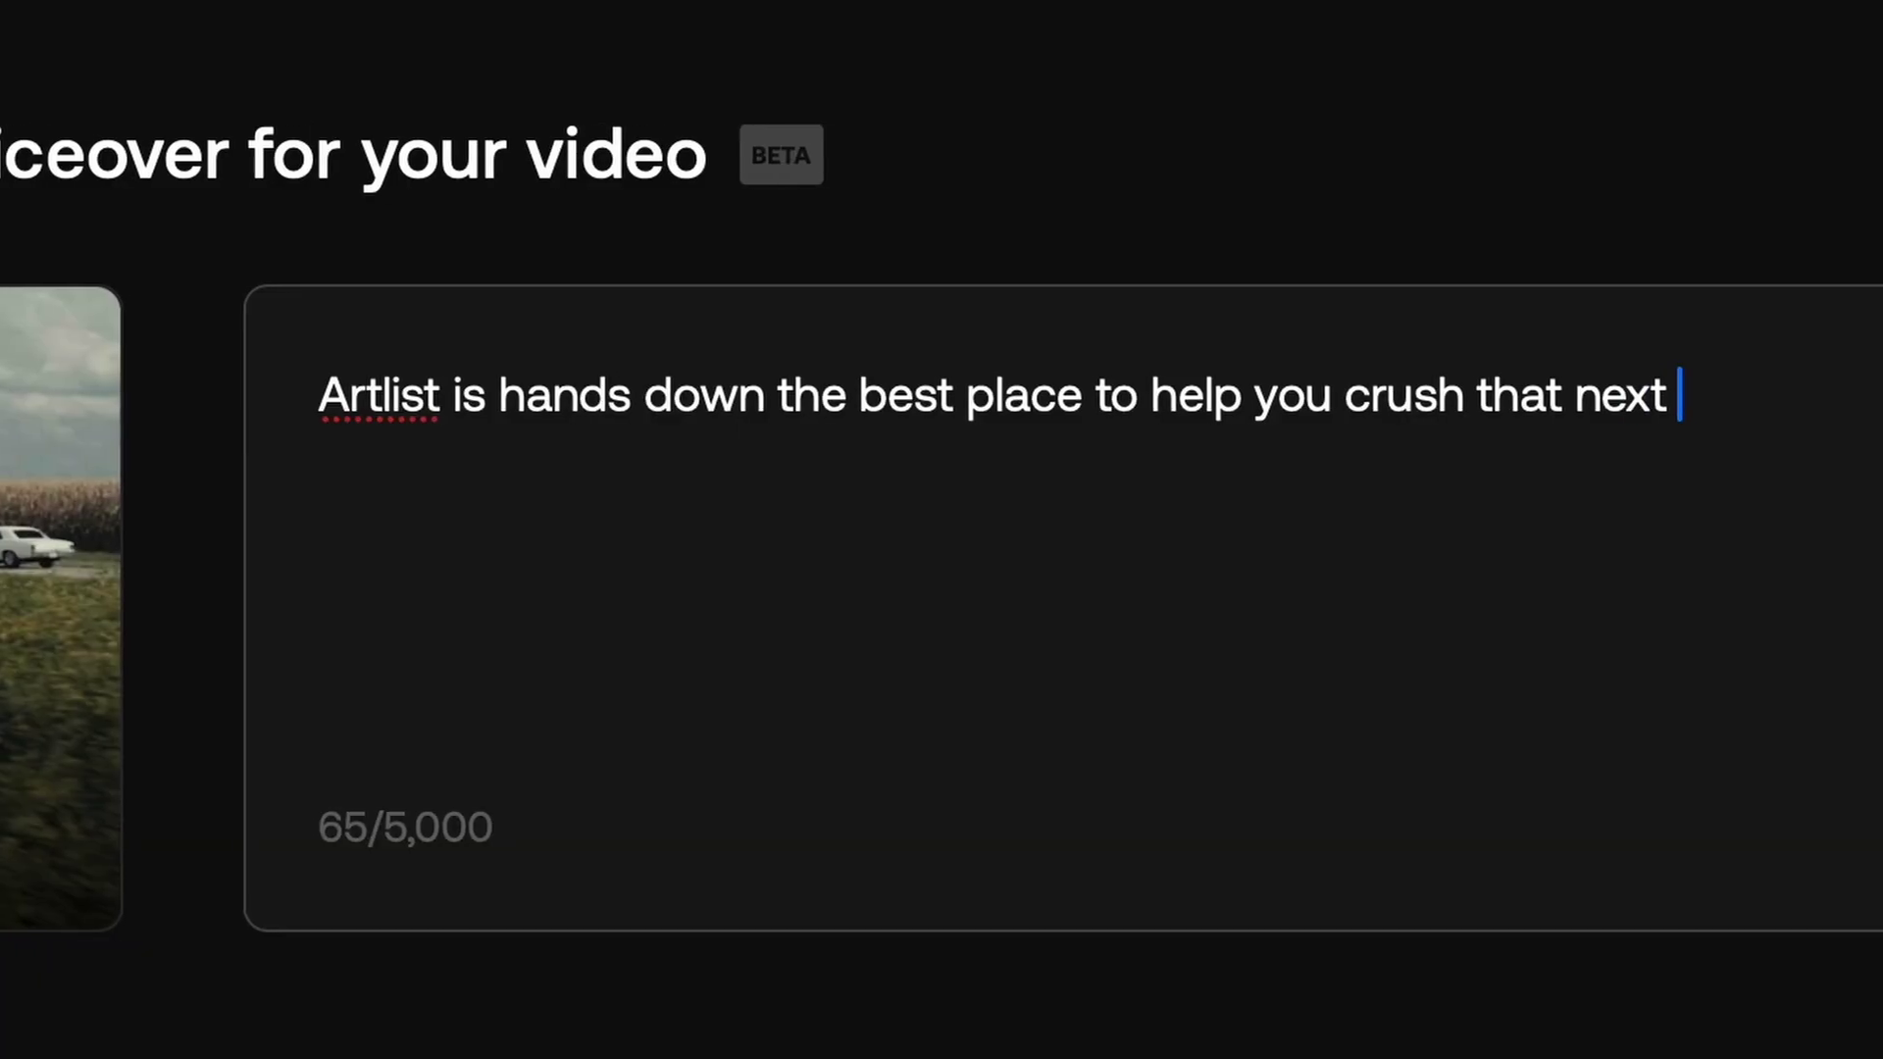
Finish the line ending with 'video!' and generate the Rural-voice voiceover
type("o!")
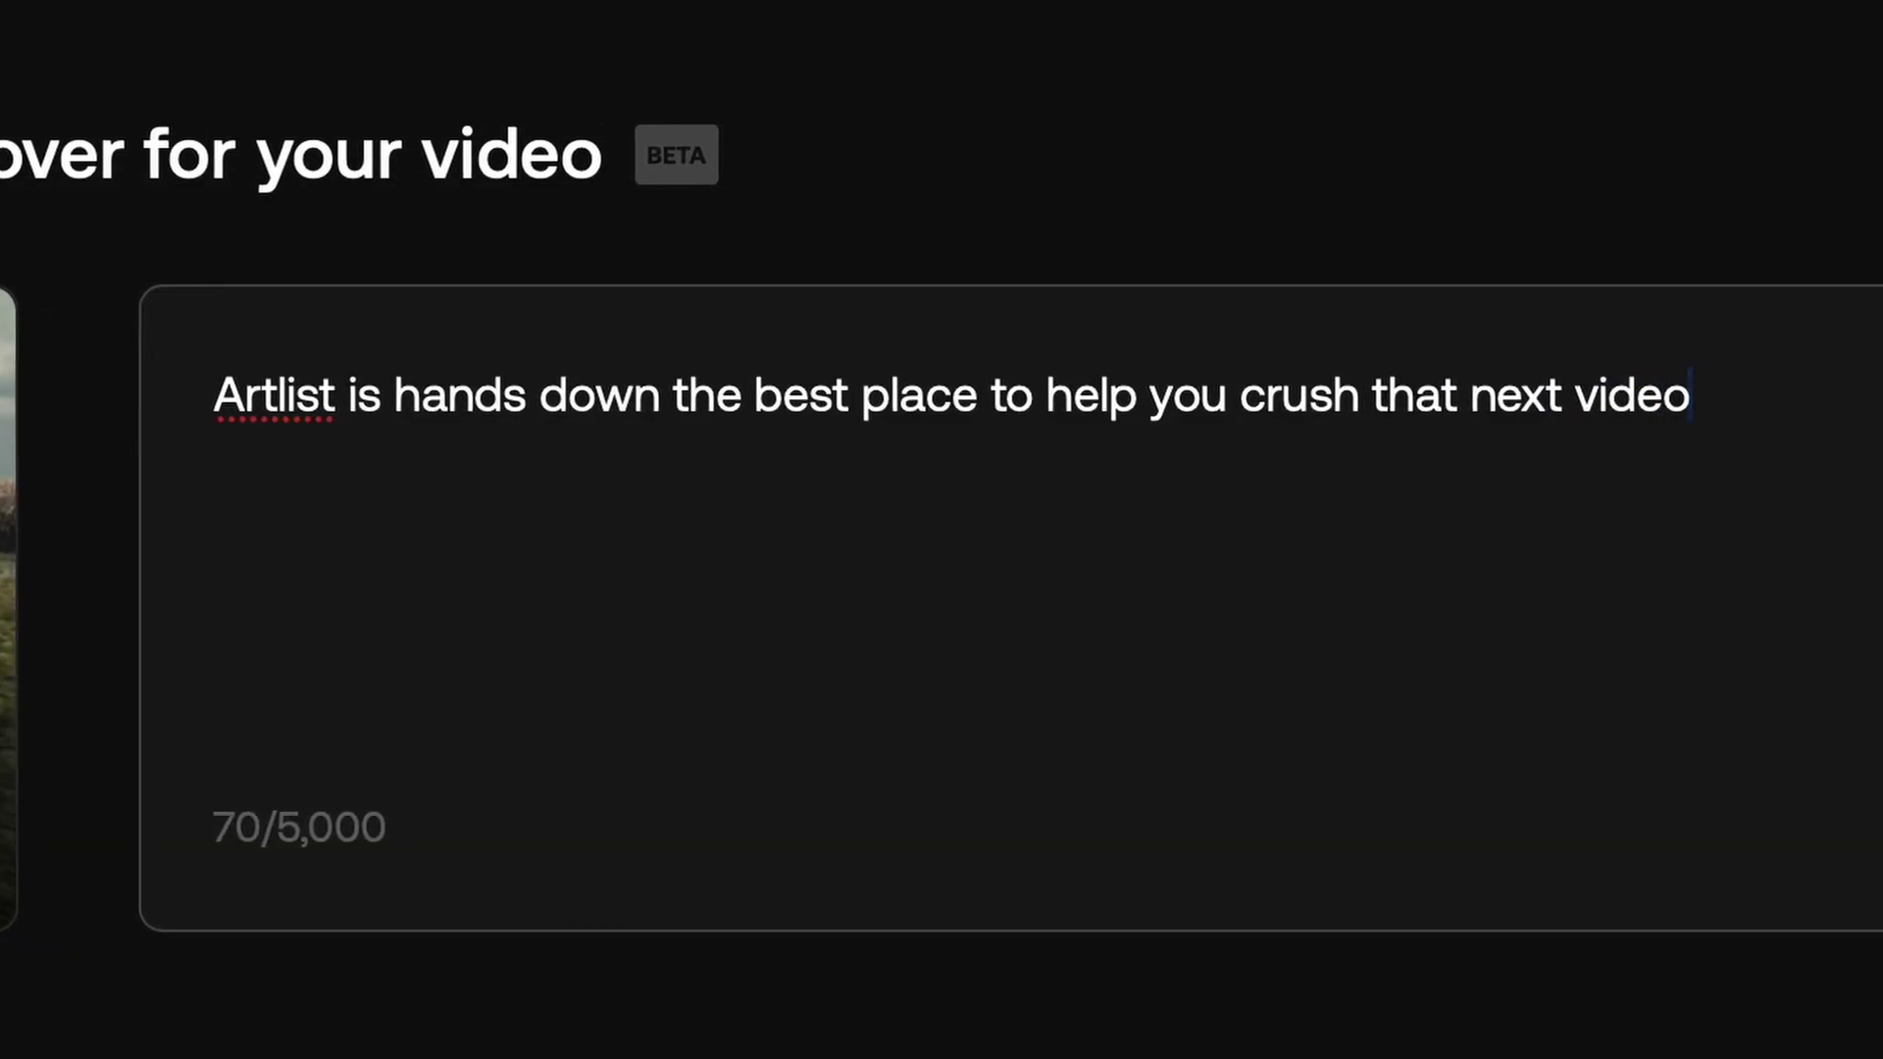
left_click(807, 723)
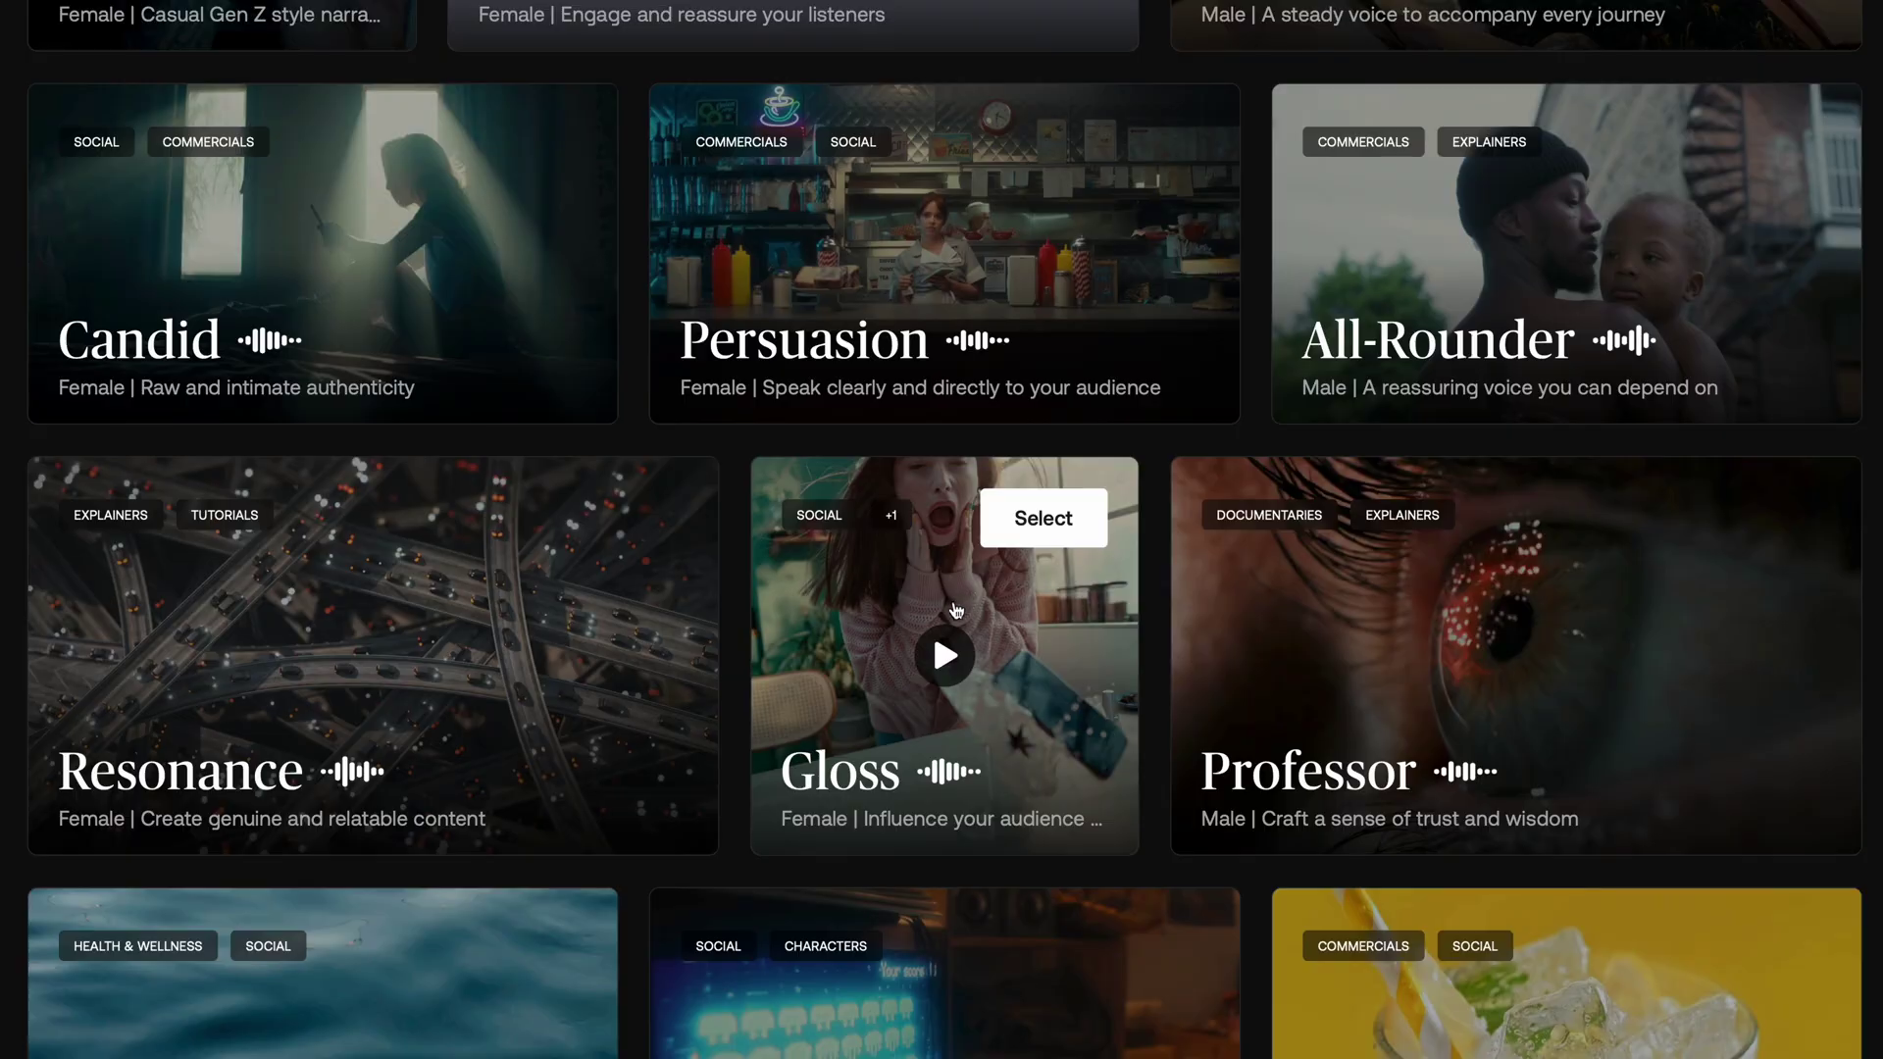
Browse the voice cards and bring up the Emotional range, Similarity and Style boost sliders
scroll(941, 603, "down", 2)
scroll(962, 617, "down", 10)
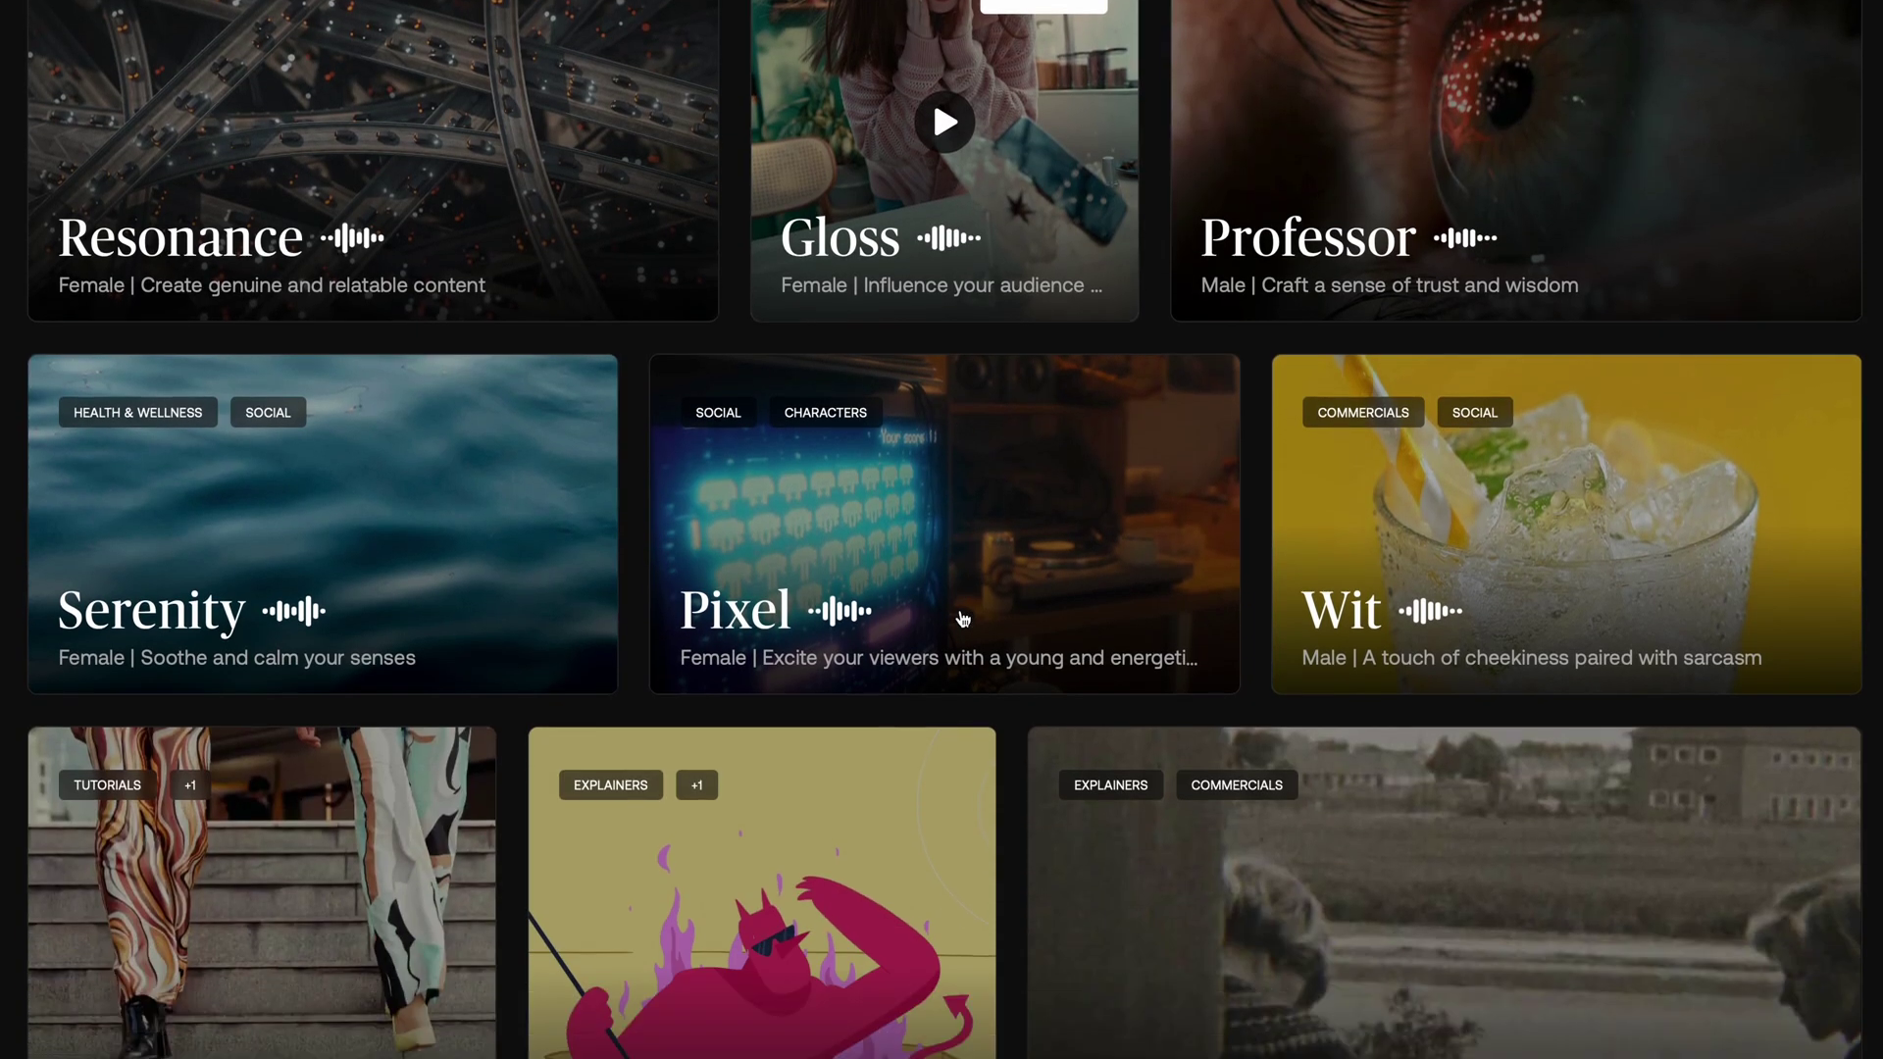
scroll(962, 618, "down", 10)
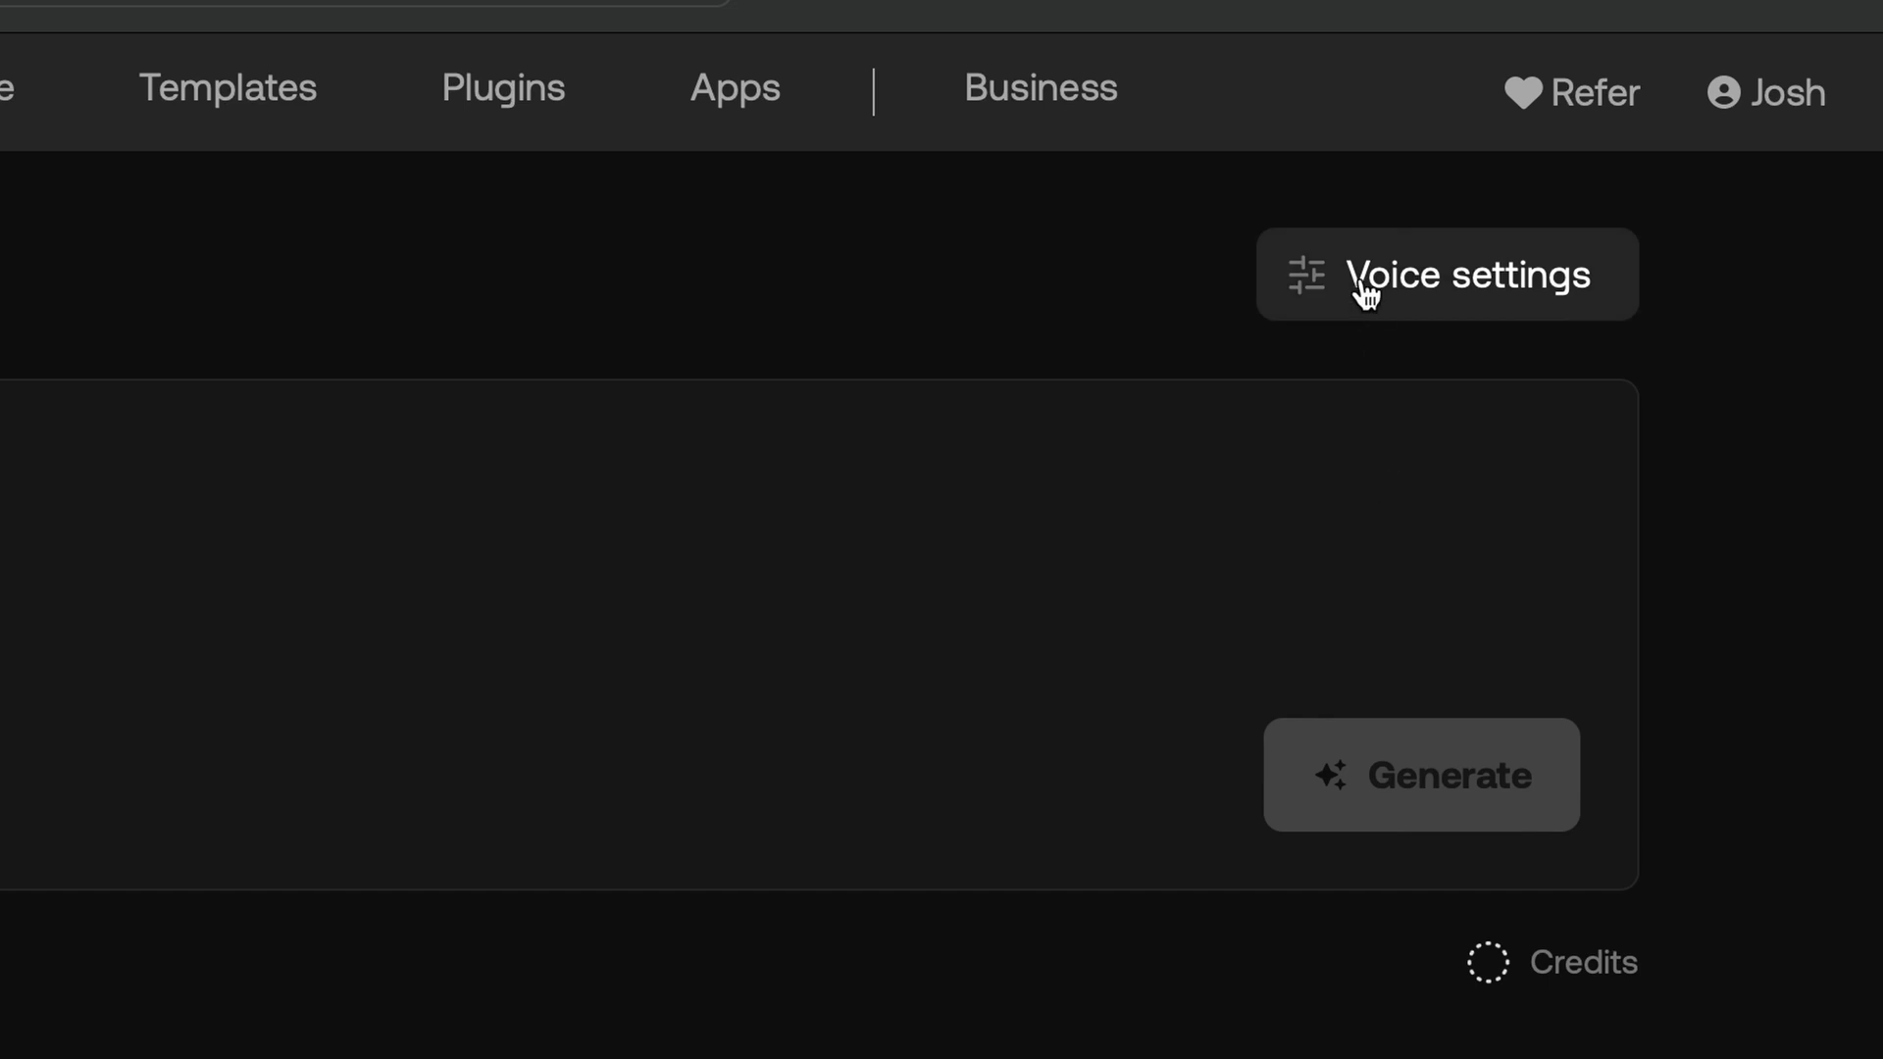
left_click(1362, 286)
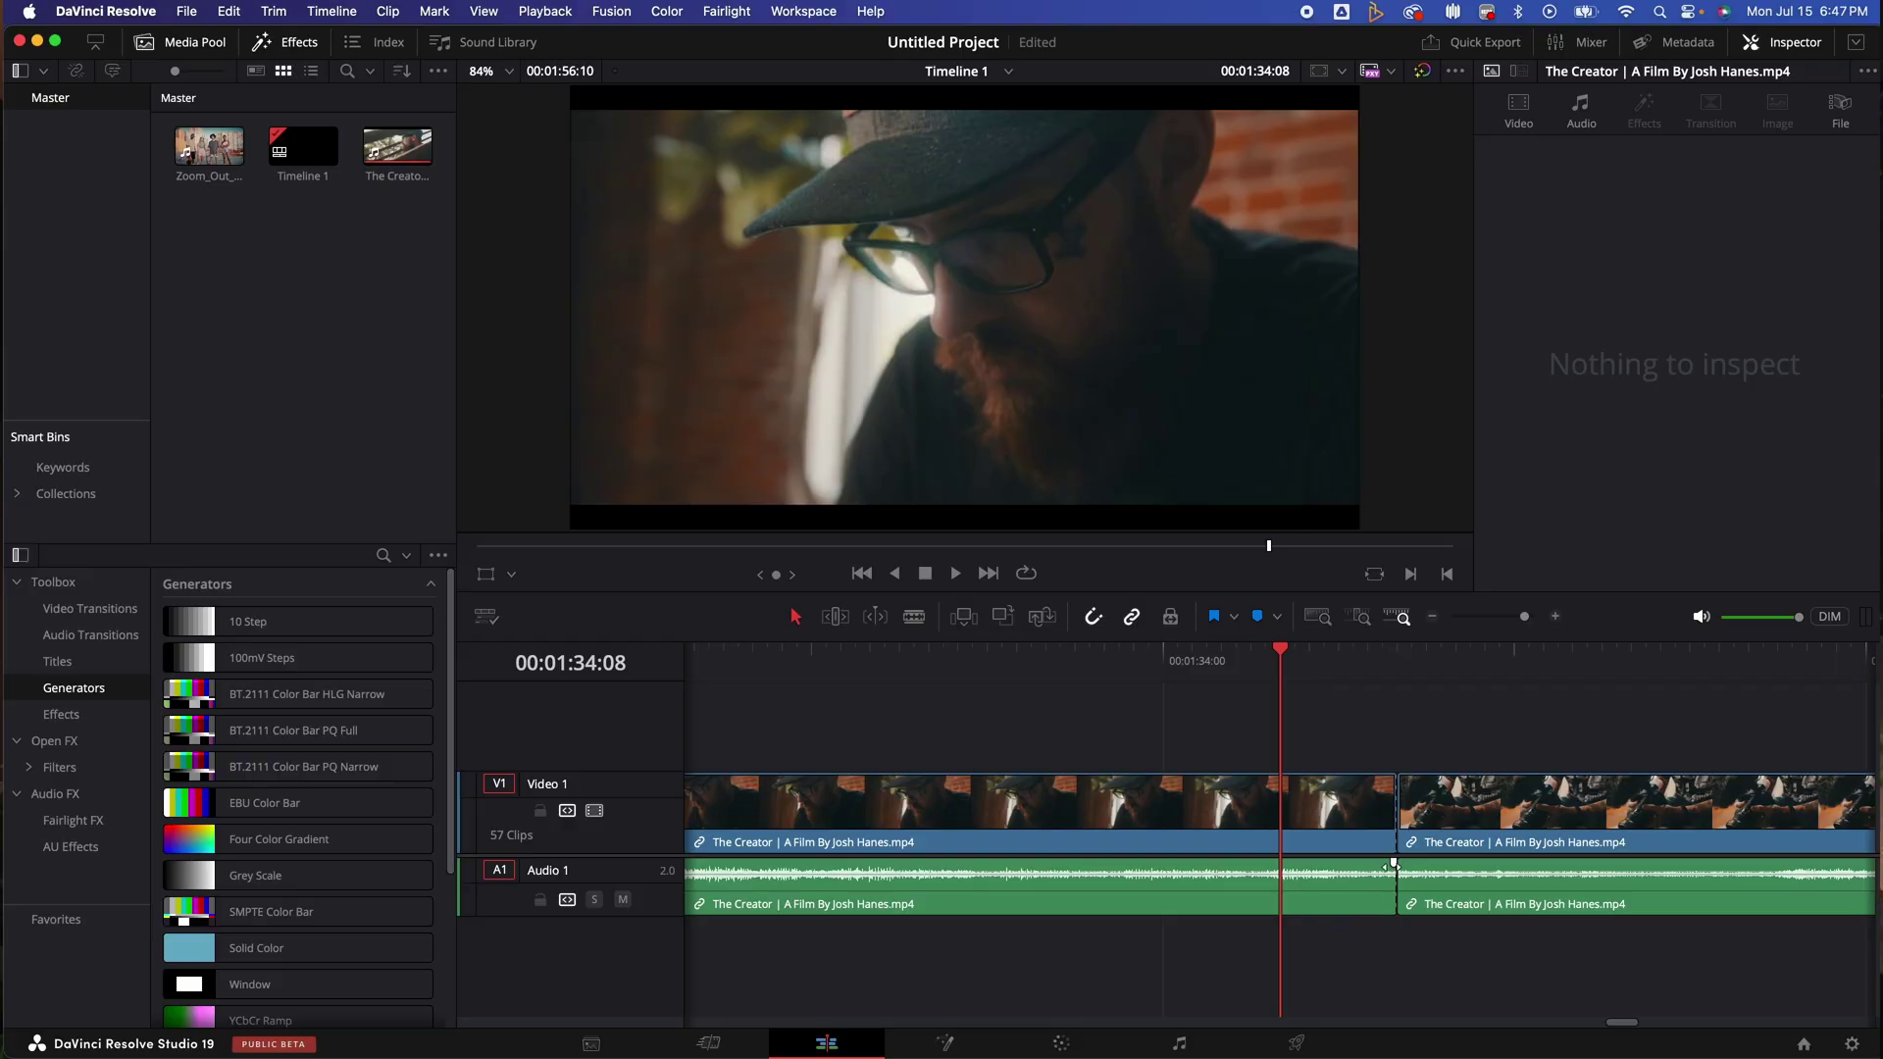
Give the right audio clip a short fade-in and put a Cross Fade +3 dB on the A1 cut
mouse_move(1392, 865)
left_mouse_down()
mouse_move(1359, 862)
mouse_move(1400, 863)
left_mouse_up()
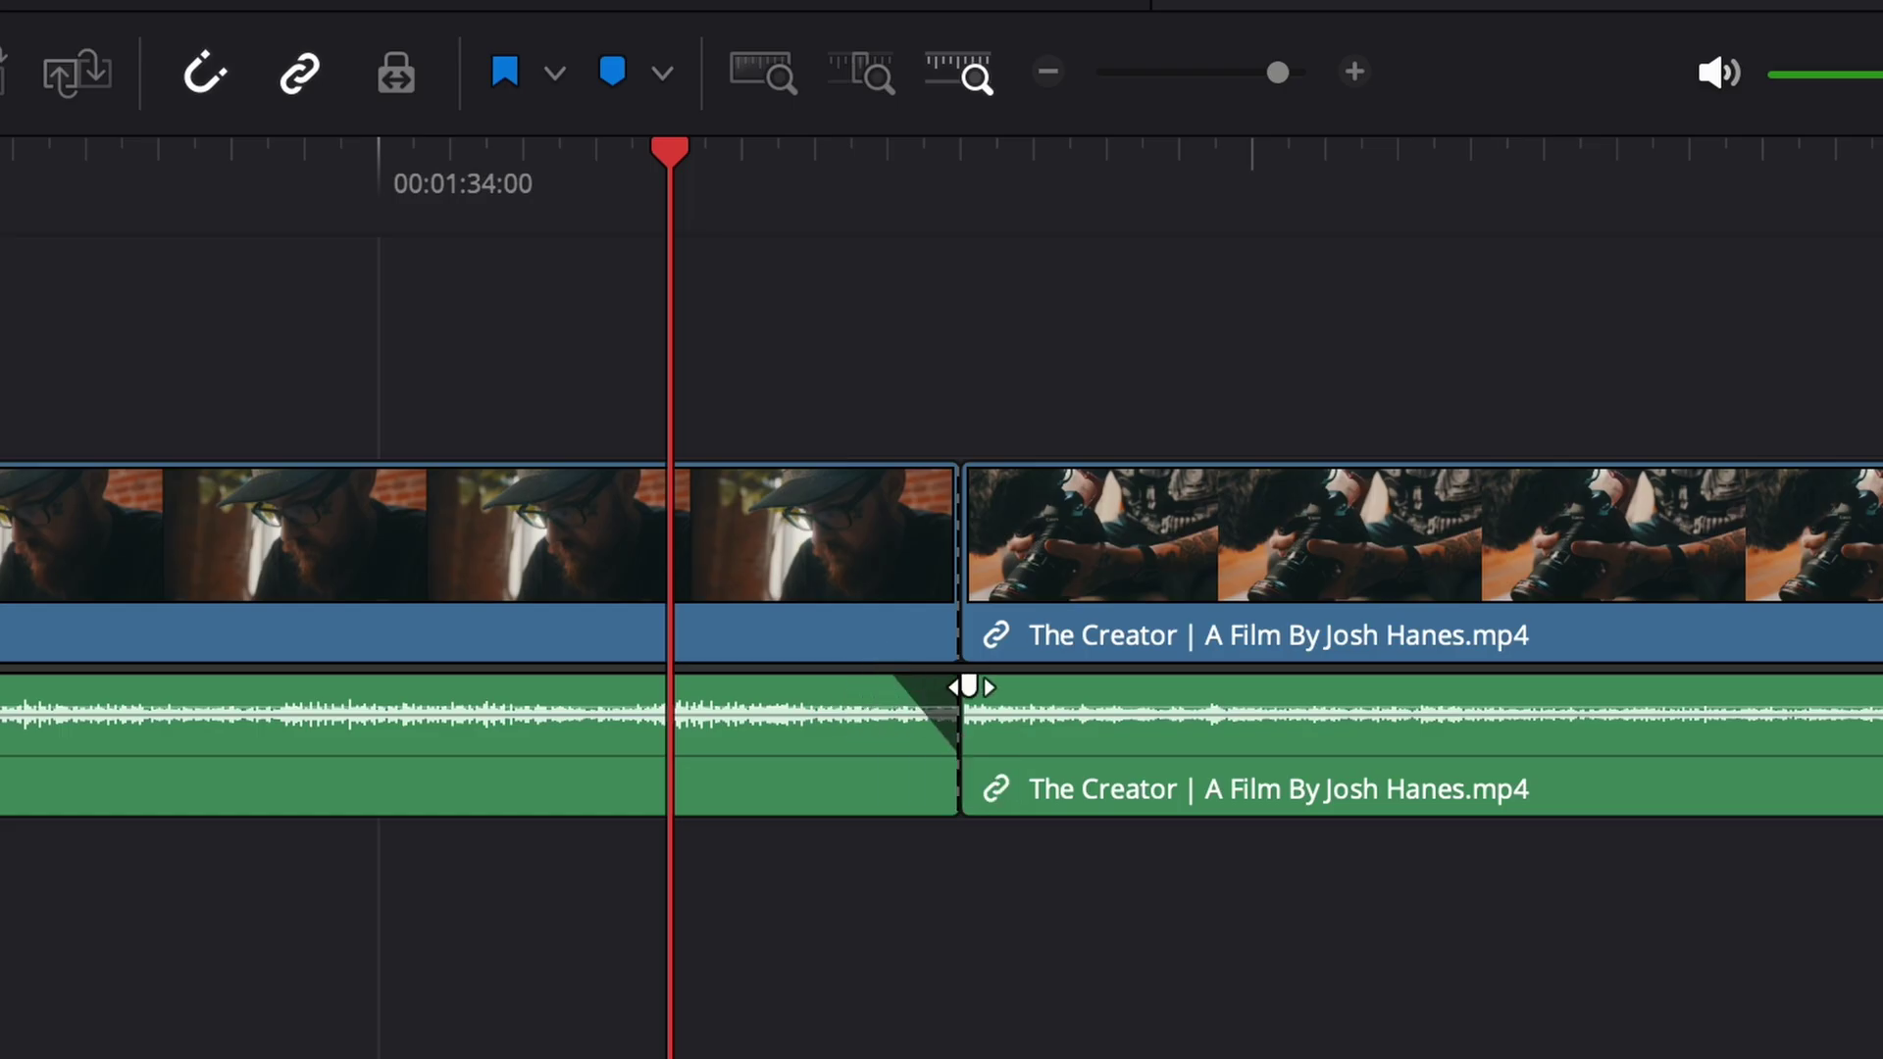
left_click_drag(971, 686, 1039, 683)
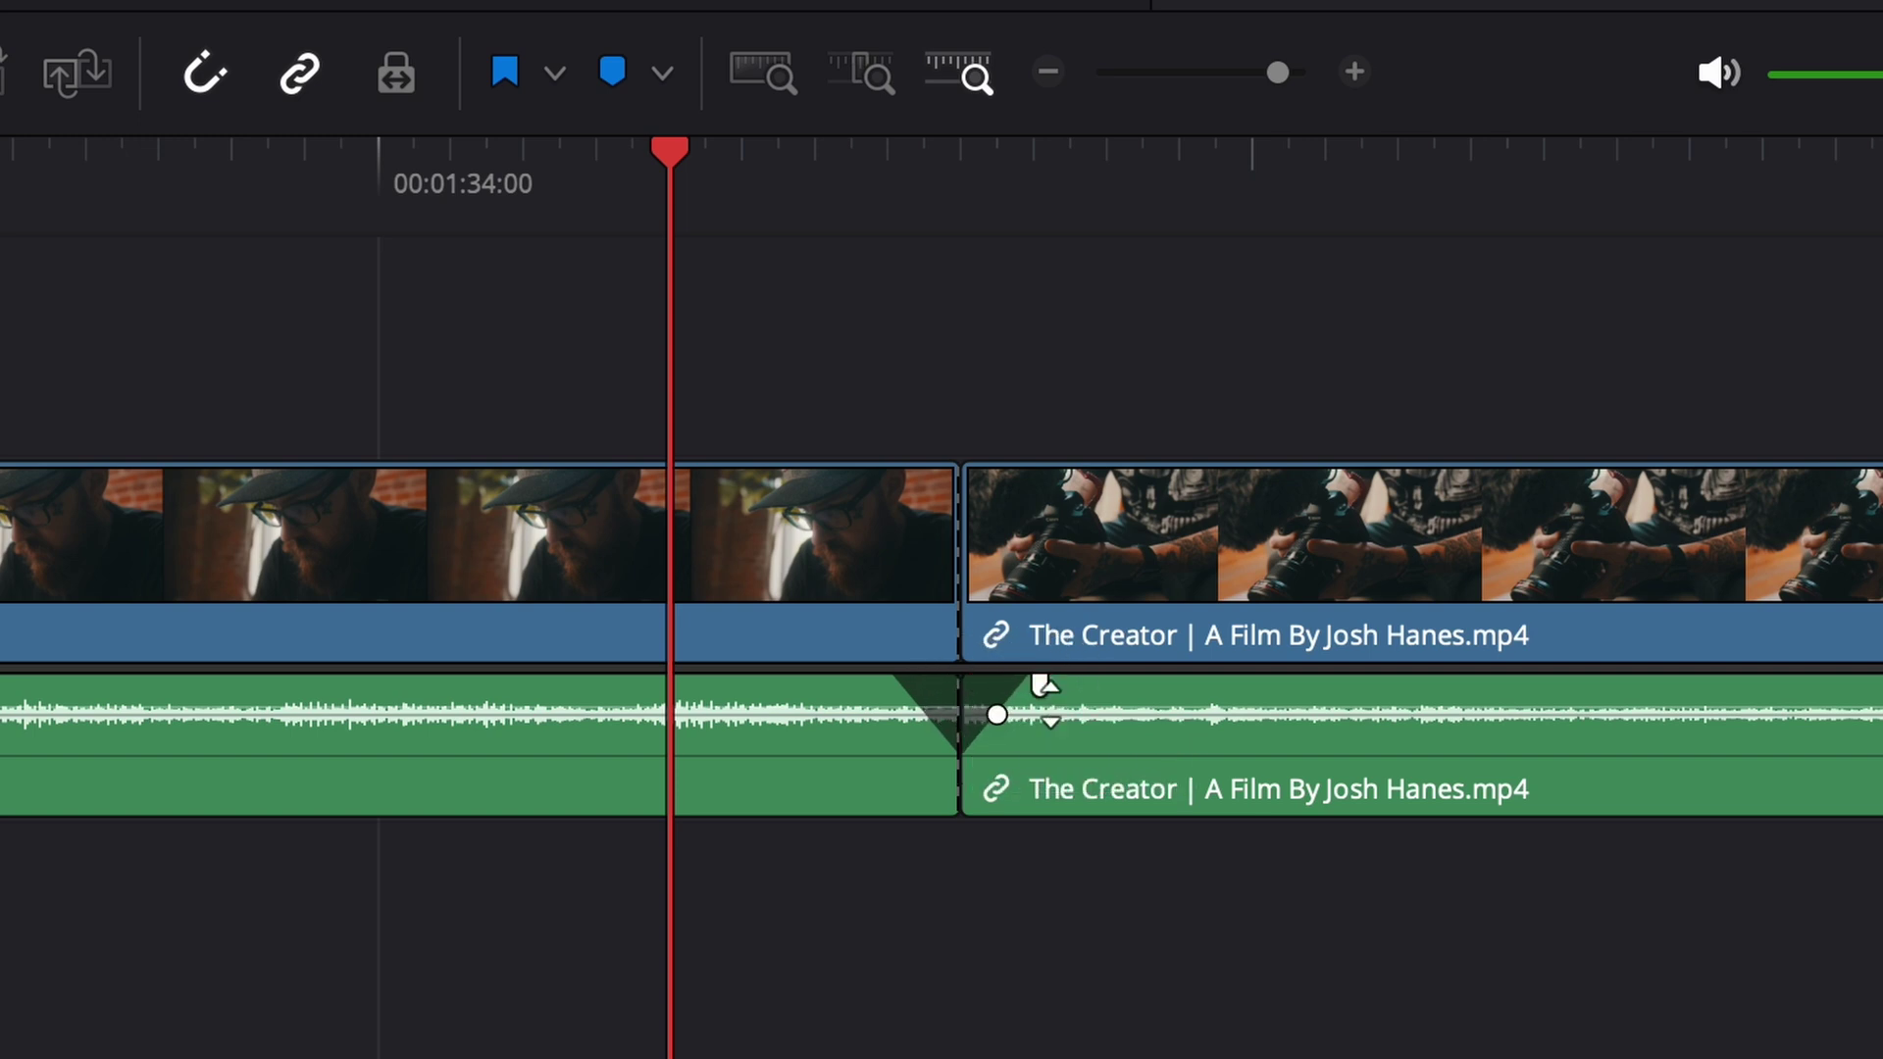
left_click_drag(1038, 814, 924, 910)
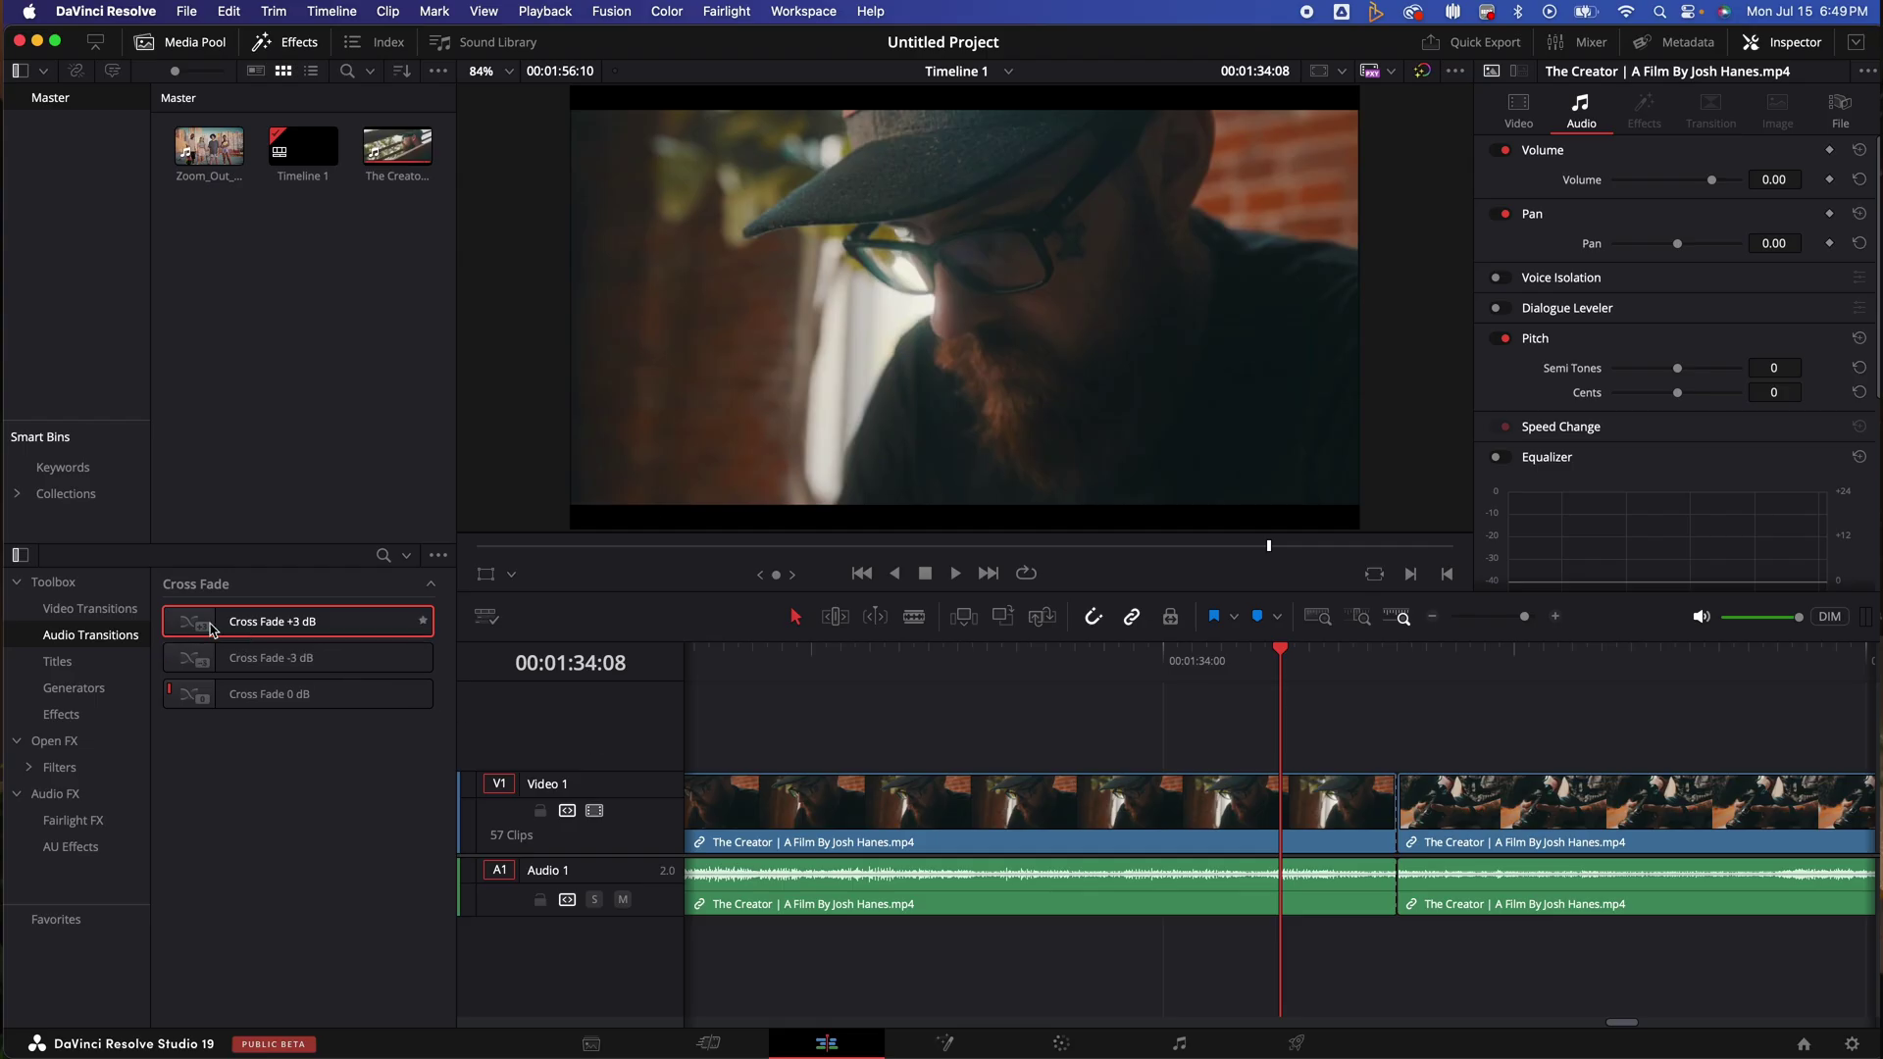
left_click_drag(208, 624, 1394, 884)
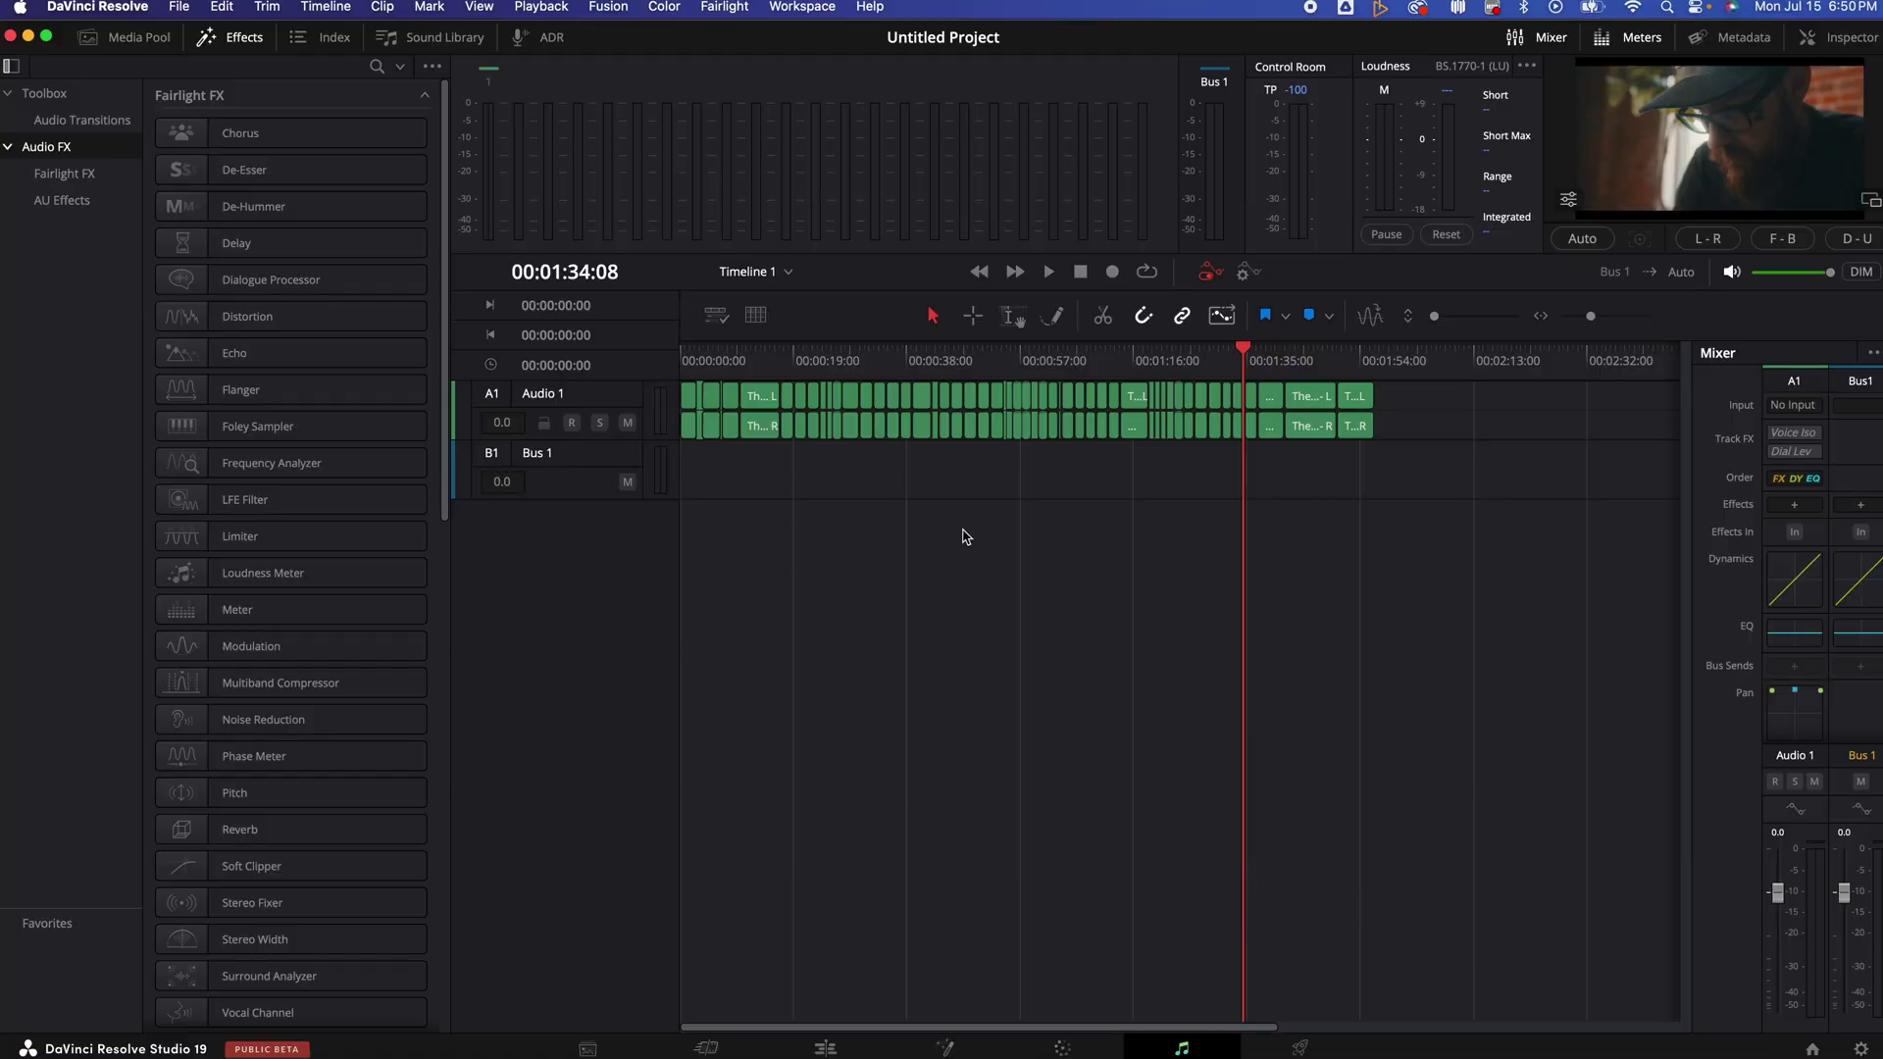
In Batch Fade Settings, enable fade in, 2-frame crossfade and fade out with the curved fade-in shape
left_click(724, 8)
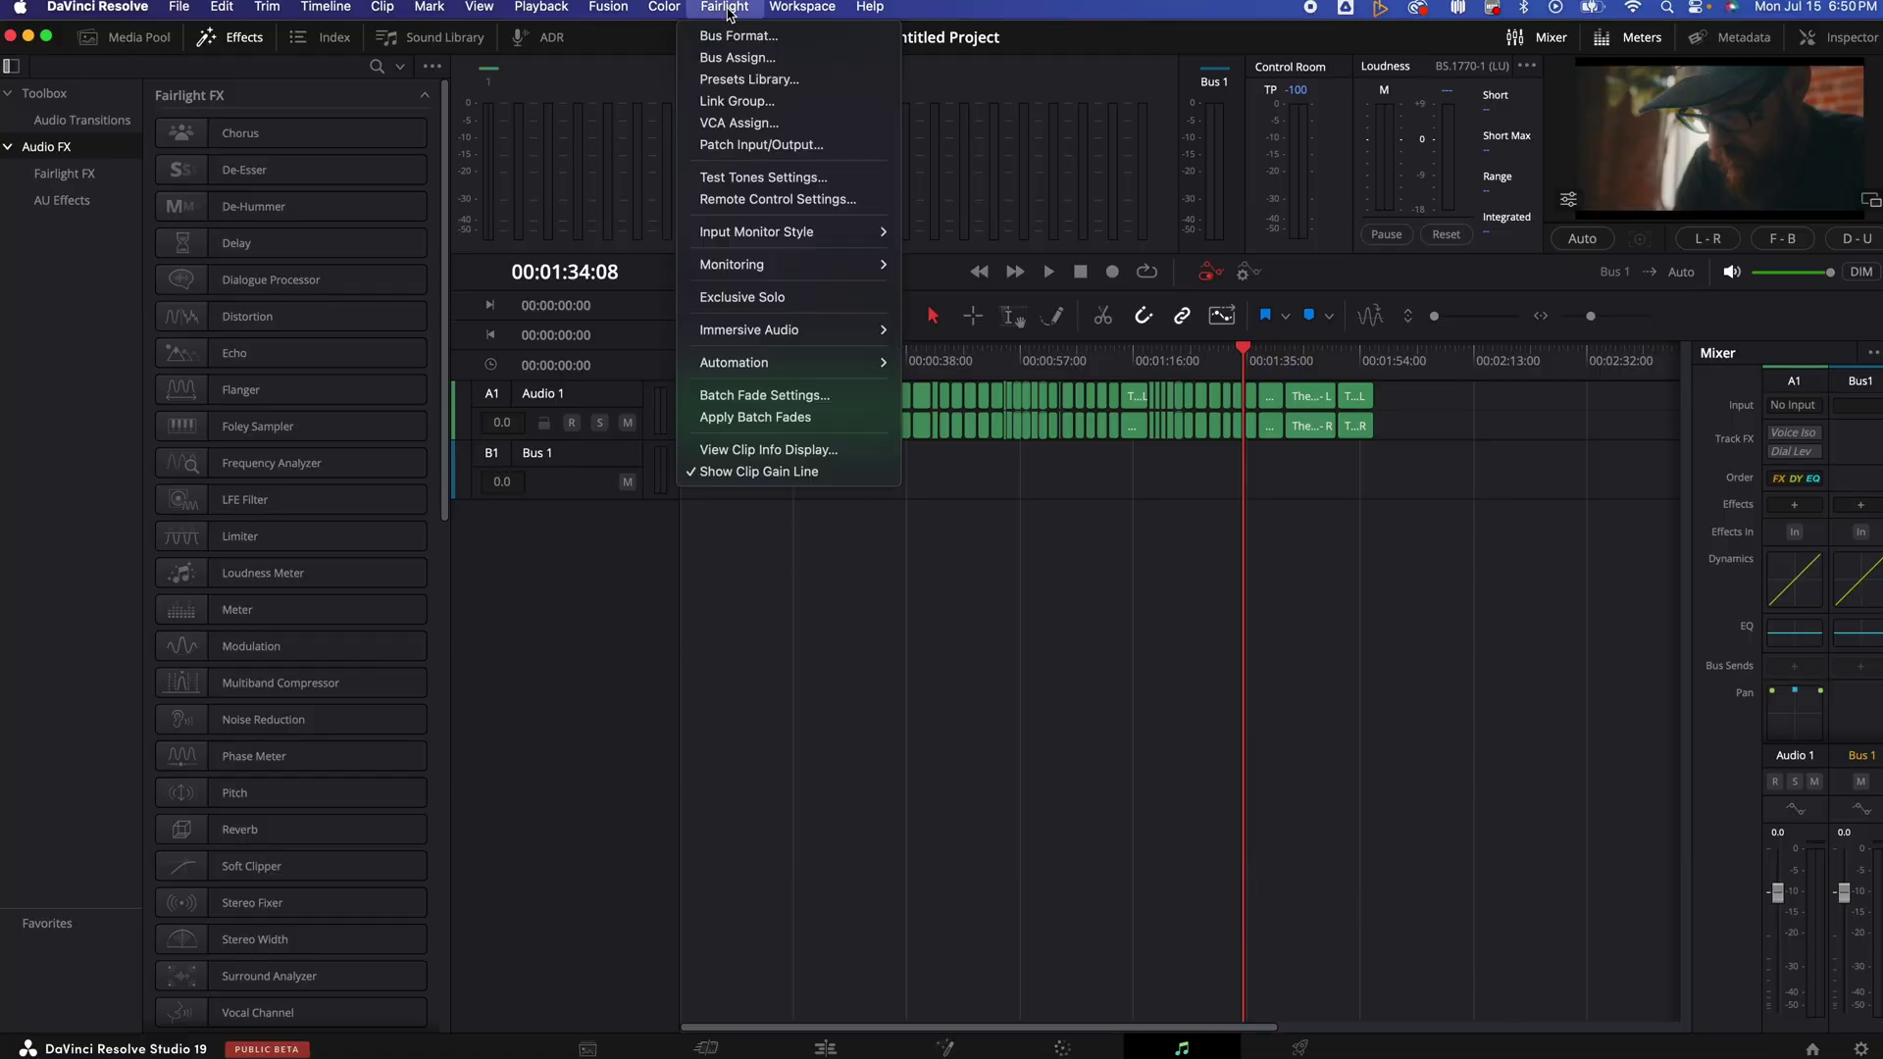
left_click(829, 402)
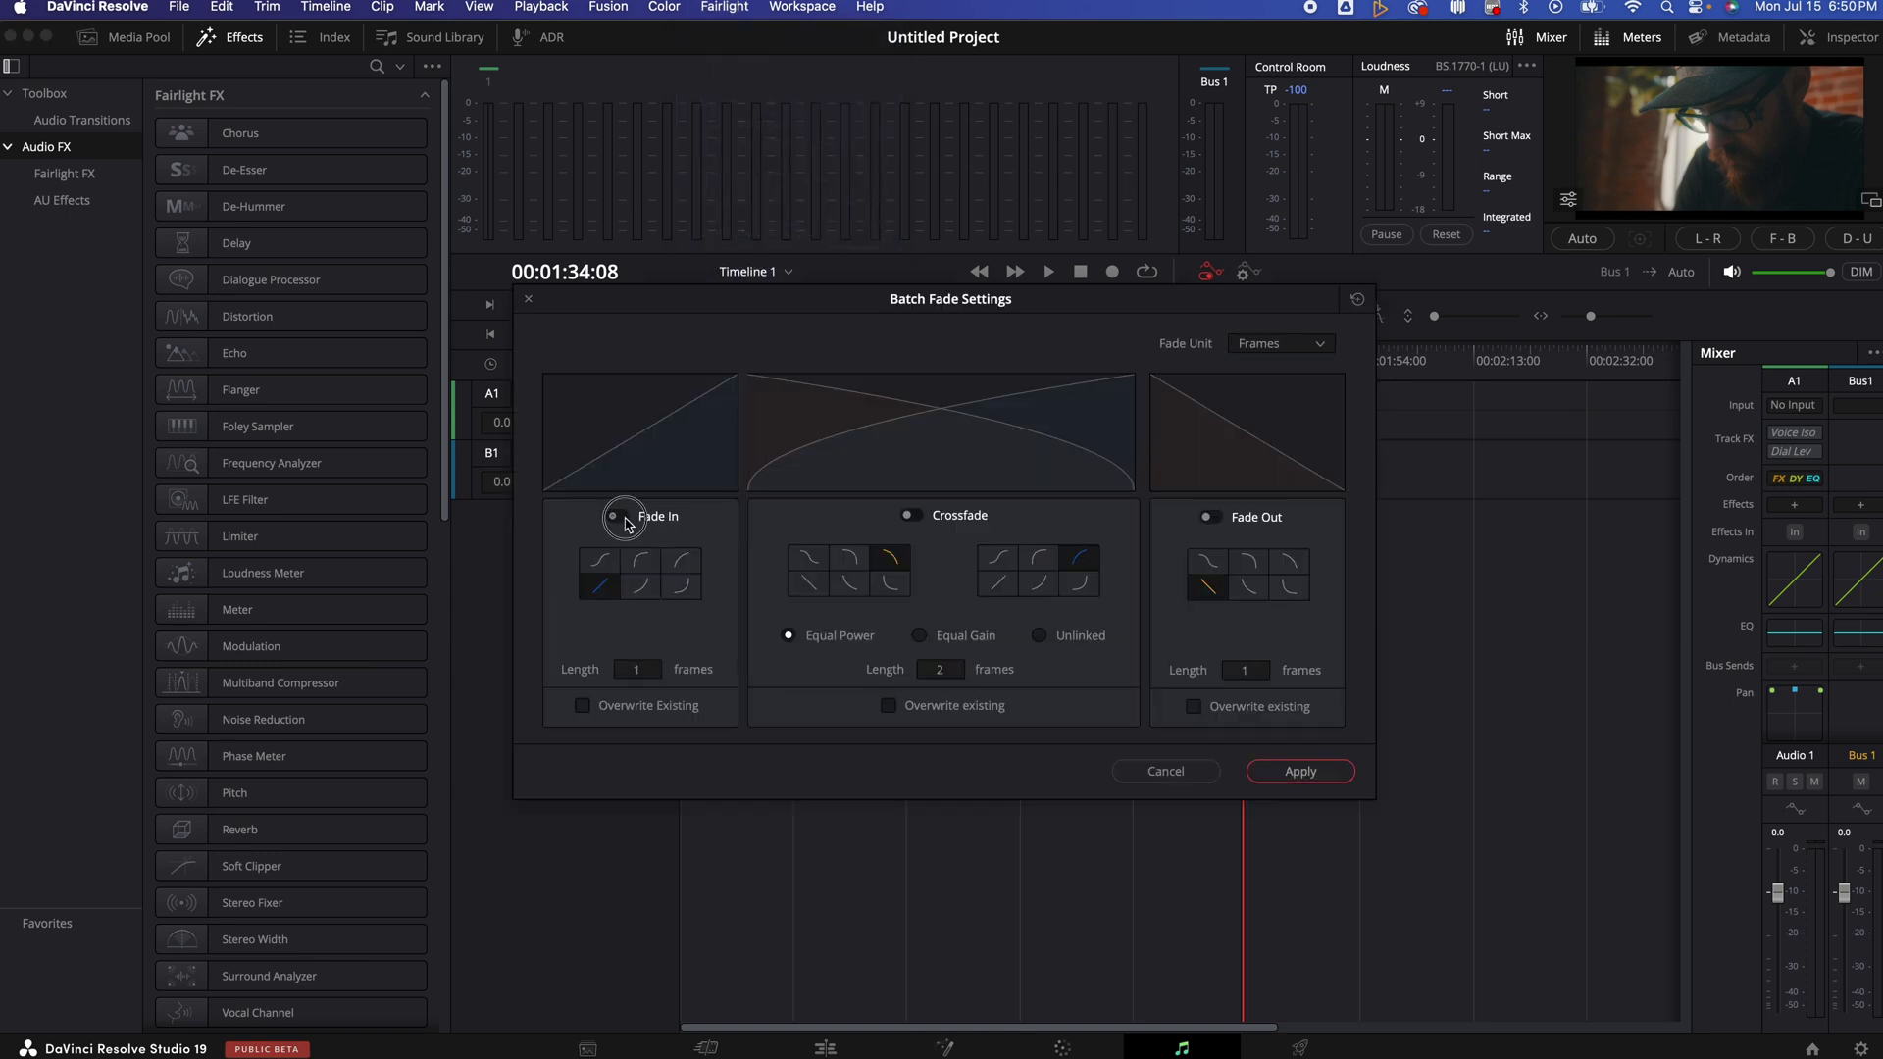
left_click(911, 516)
left_click(641, 587)
left_click(681, 586)
left_click(641, 559)
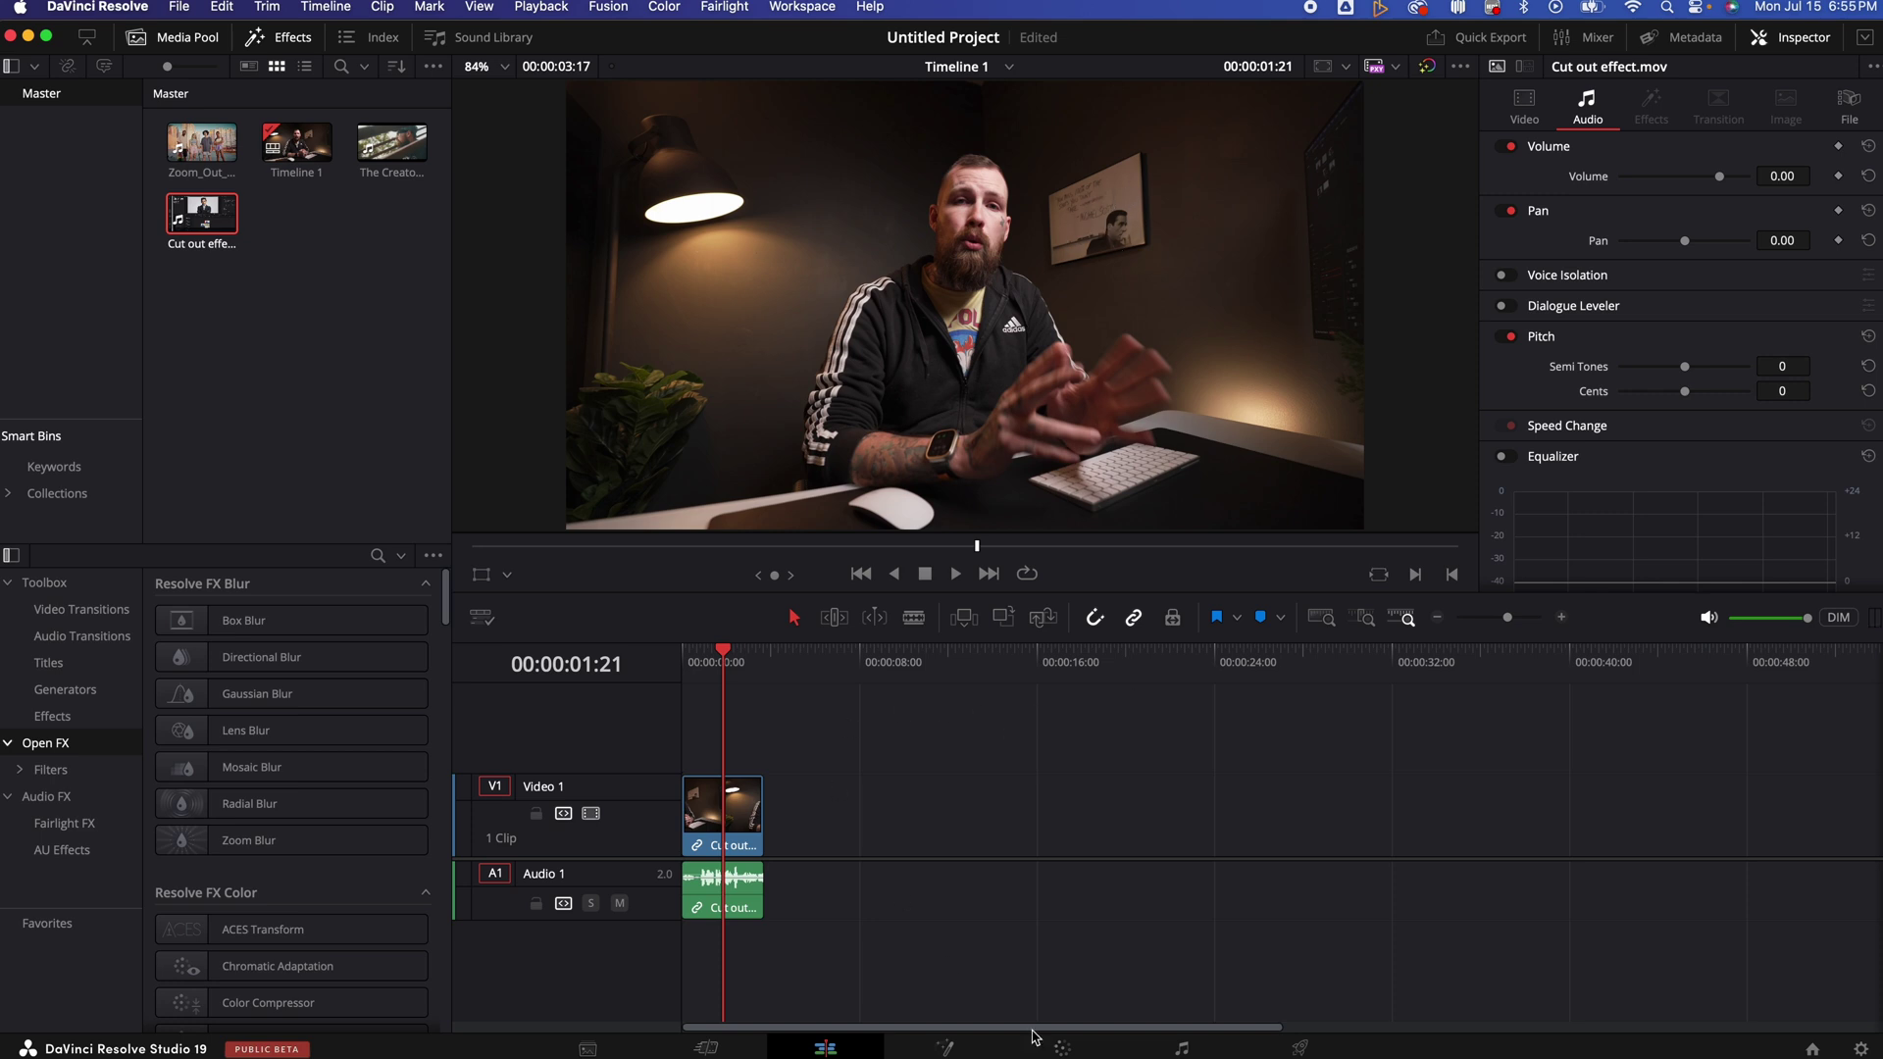
Switch to the Color page, move node 01 left, and pick the Curve window tool
left_click(1076, 1048)
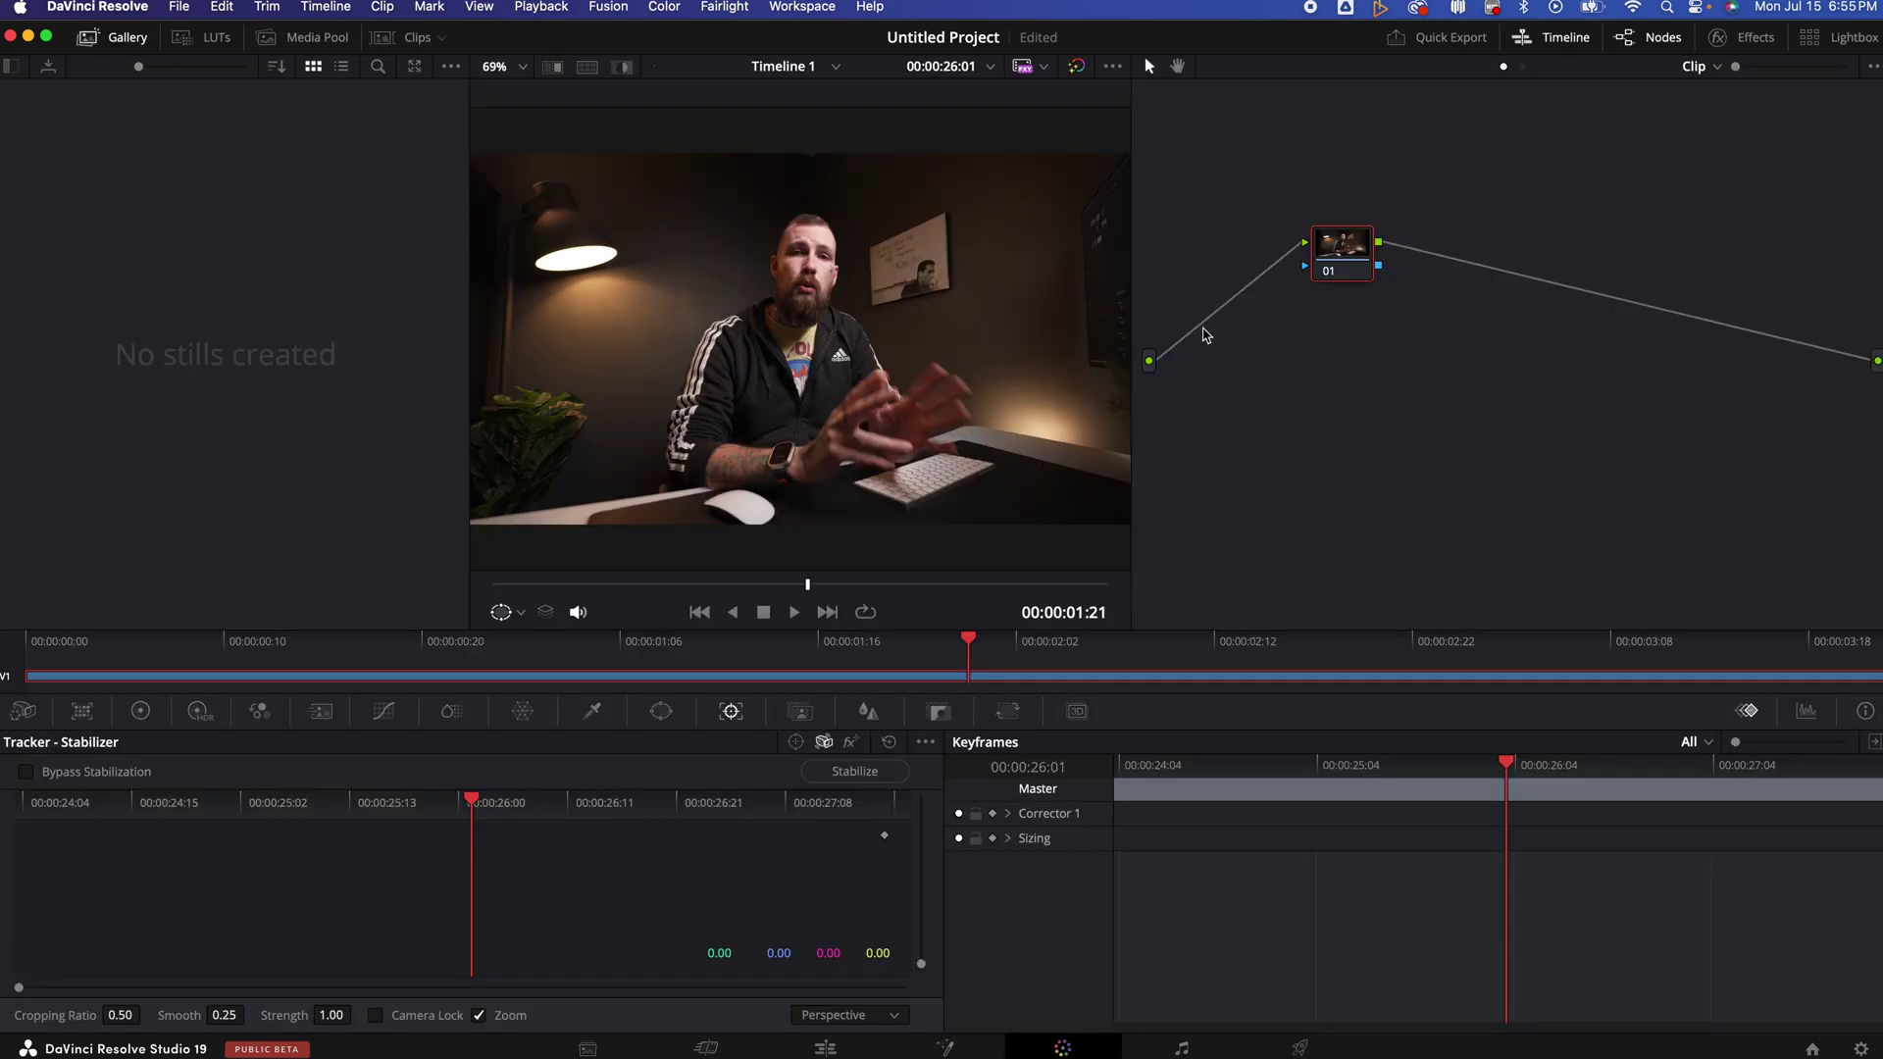
left_click_drag(1324, 257, 1228, 267)
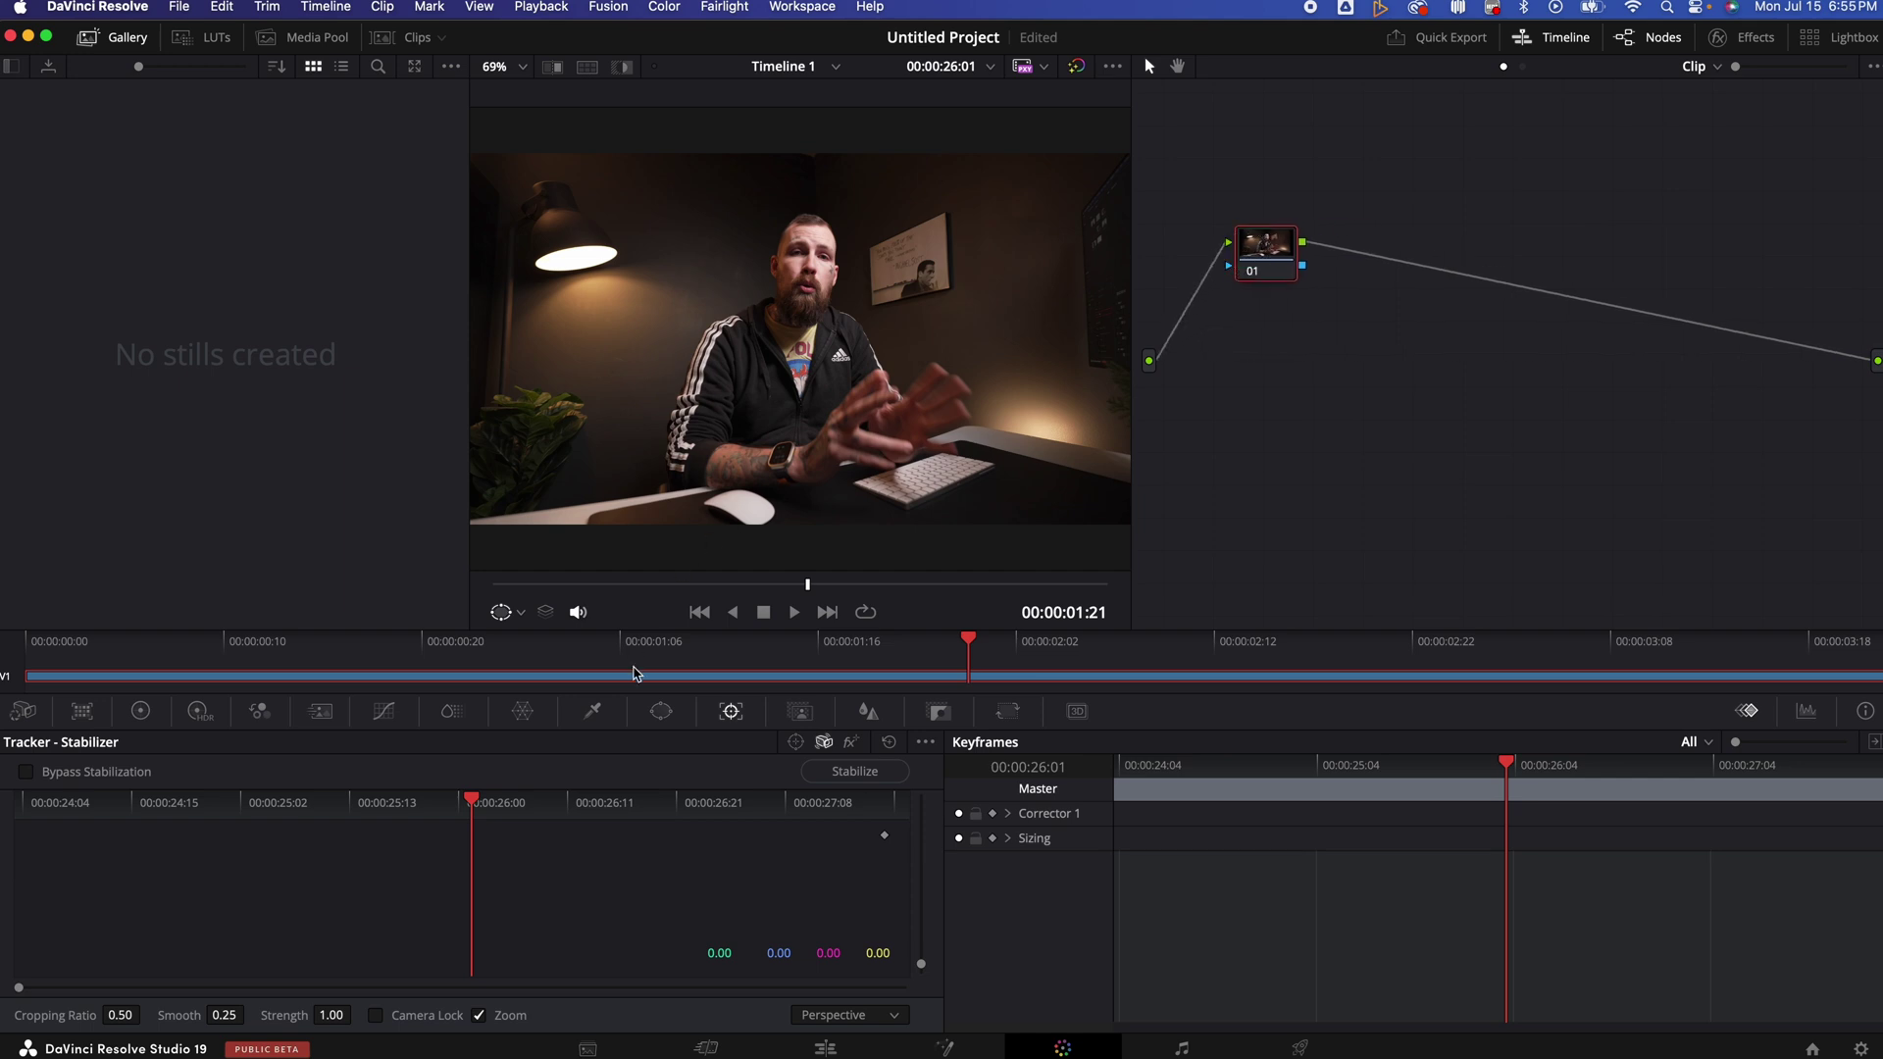
left_click(661, 711)
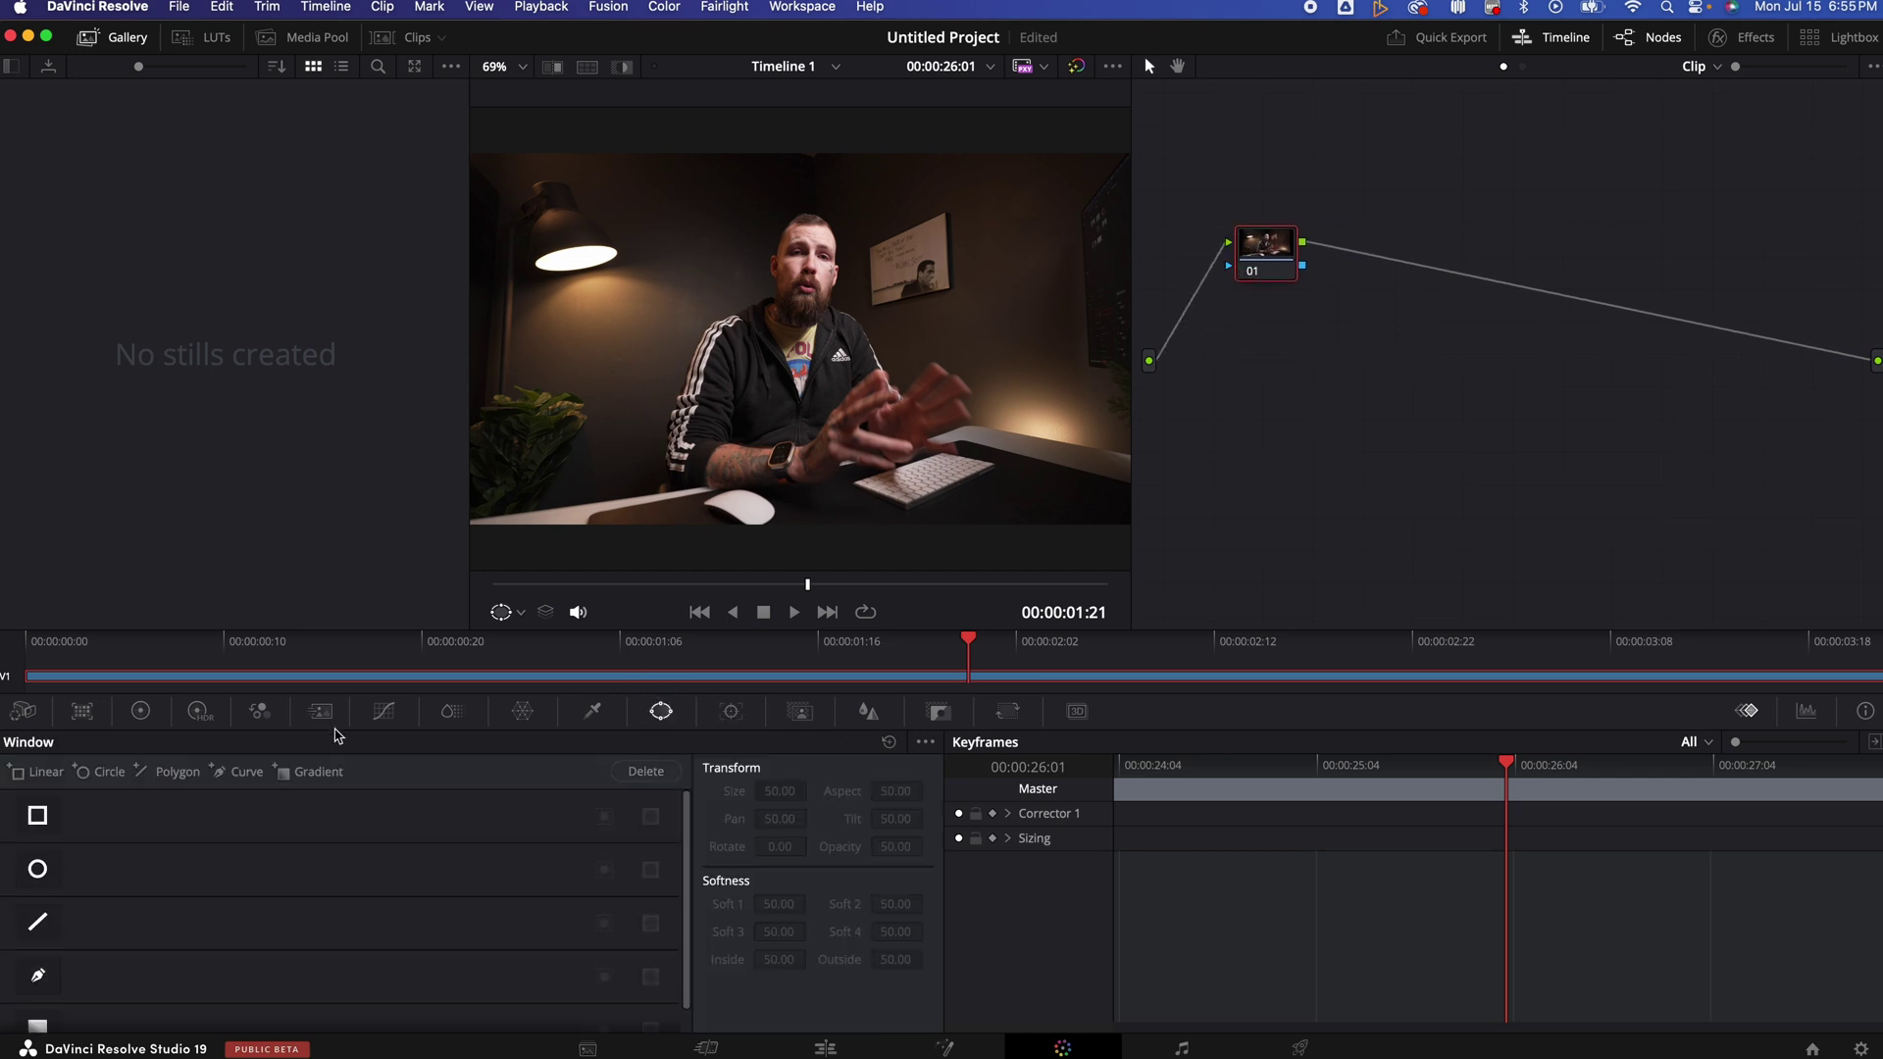
left_click(41, 976)
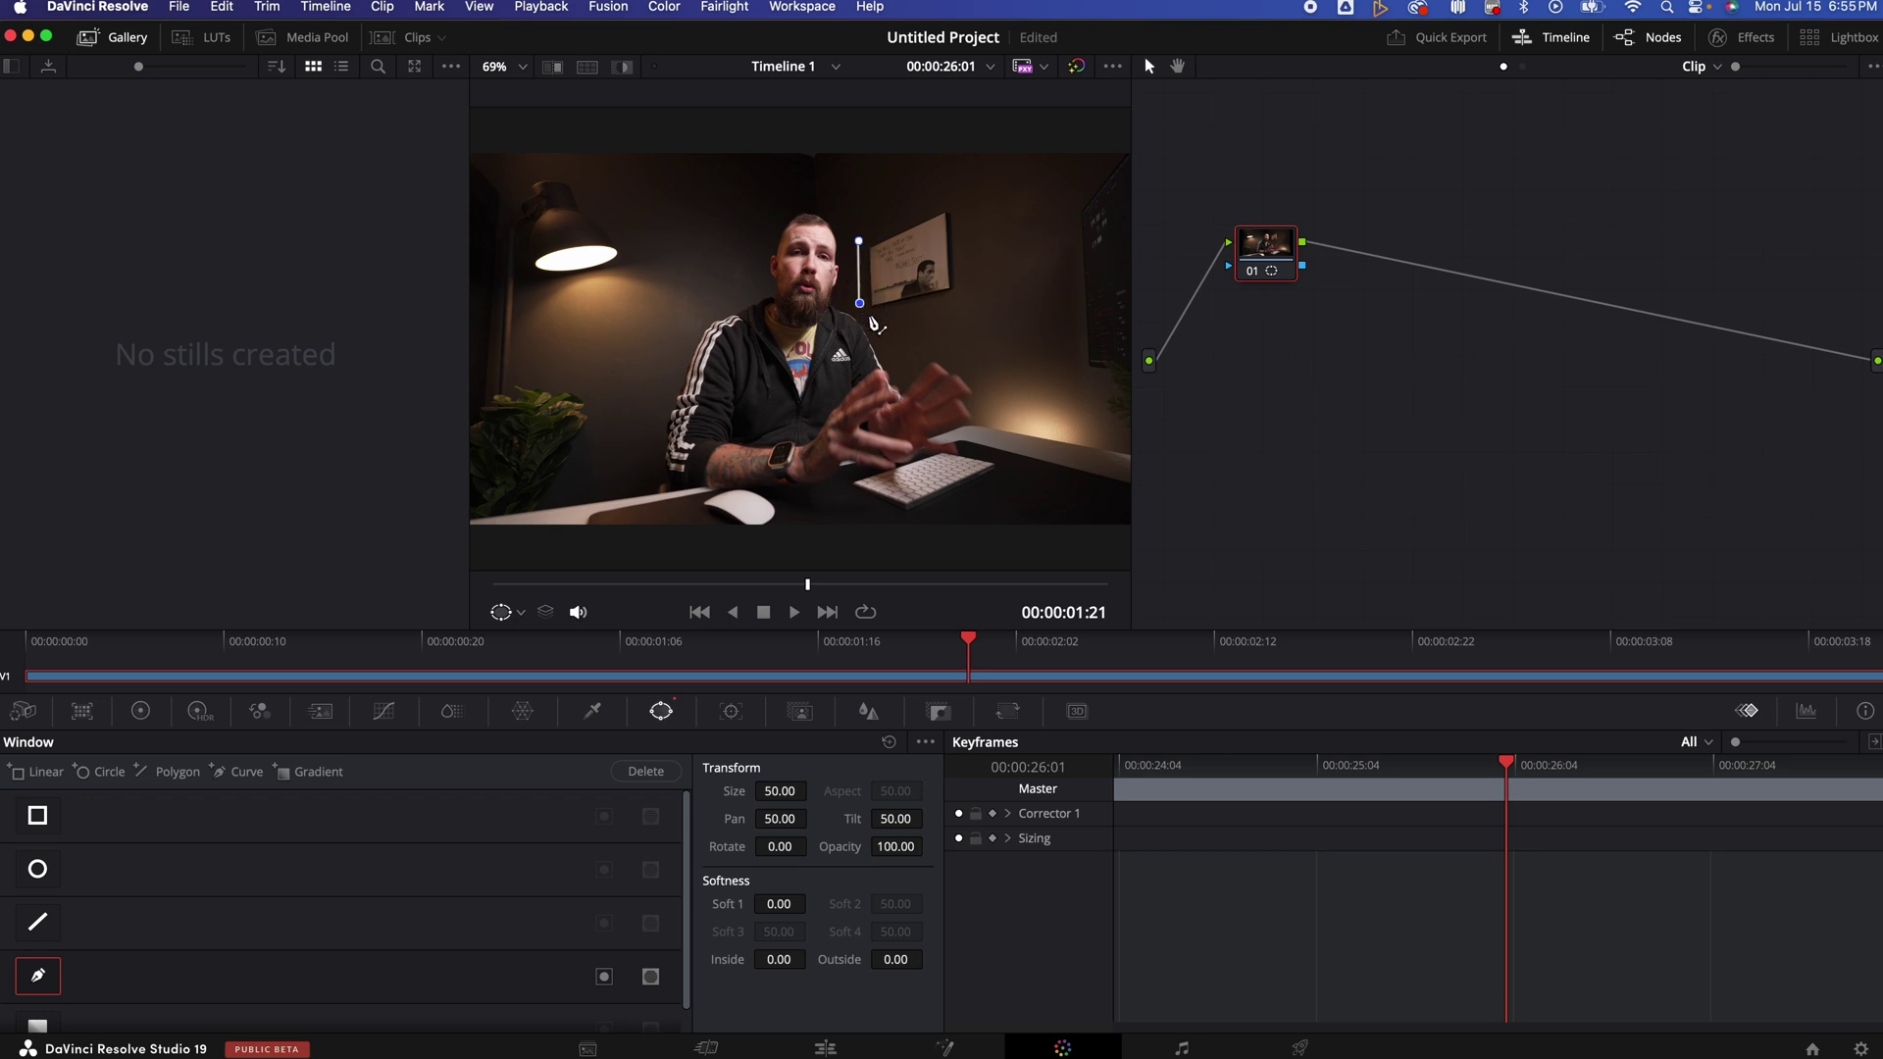
Draw a closed curve mask around the framed picture on the wall
left_click(869, 316)
left_click(968, 303)
left_click(963, 197)
left_click(892, 210)
left_click(860, 240)
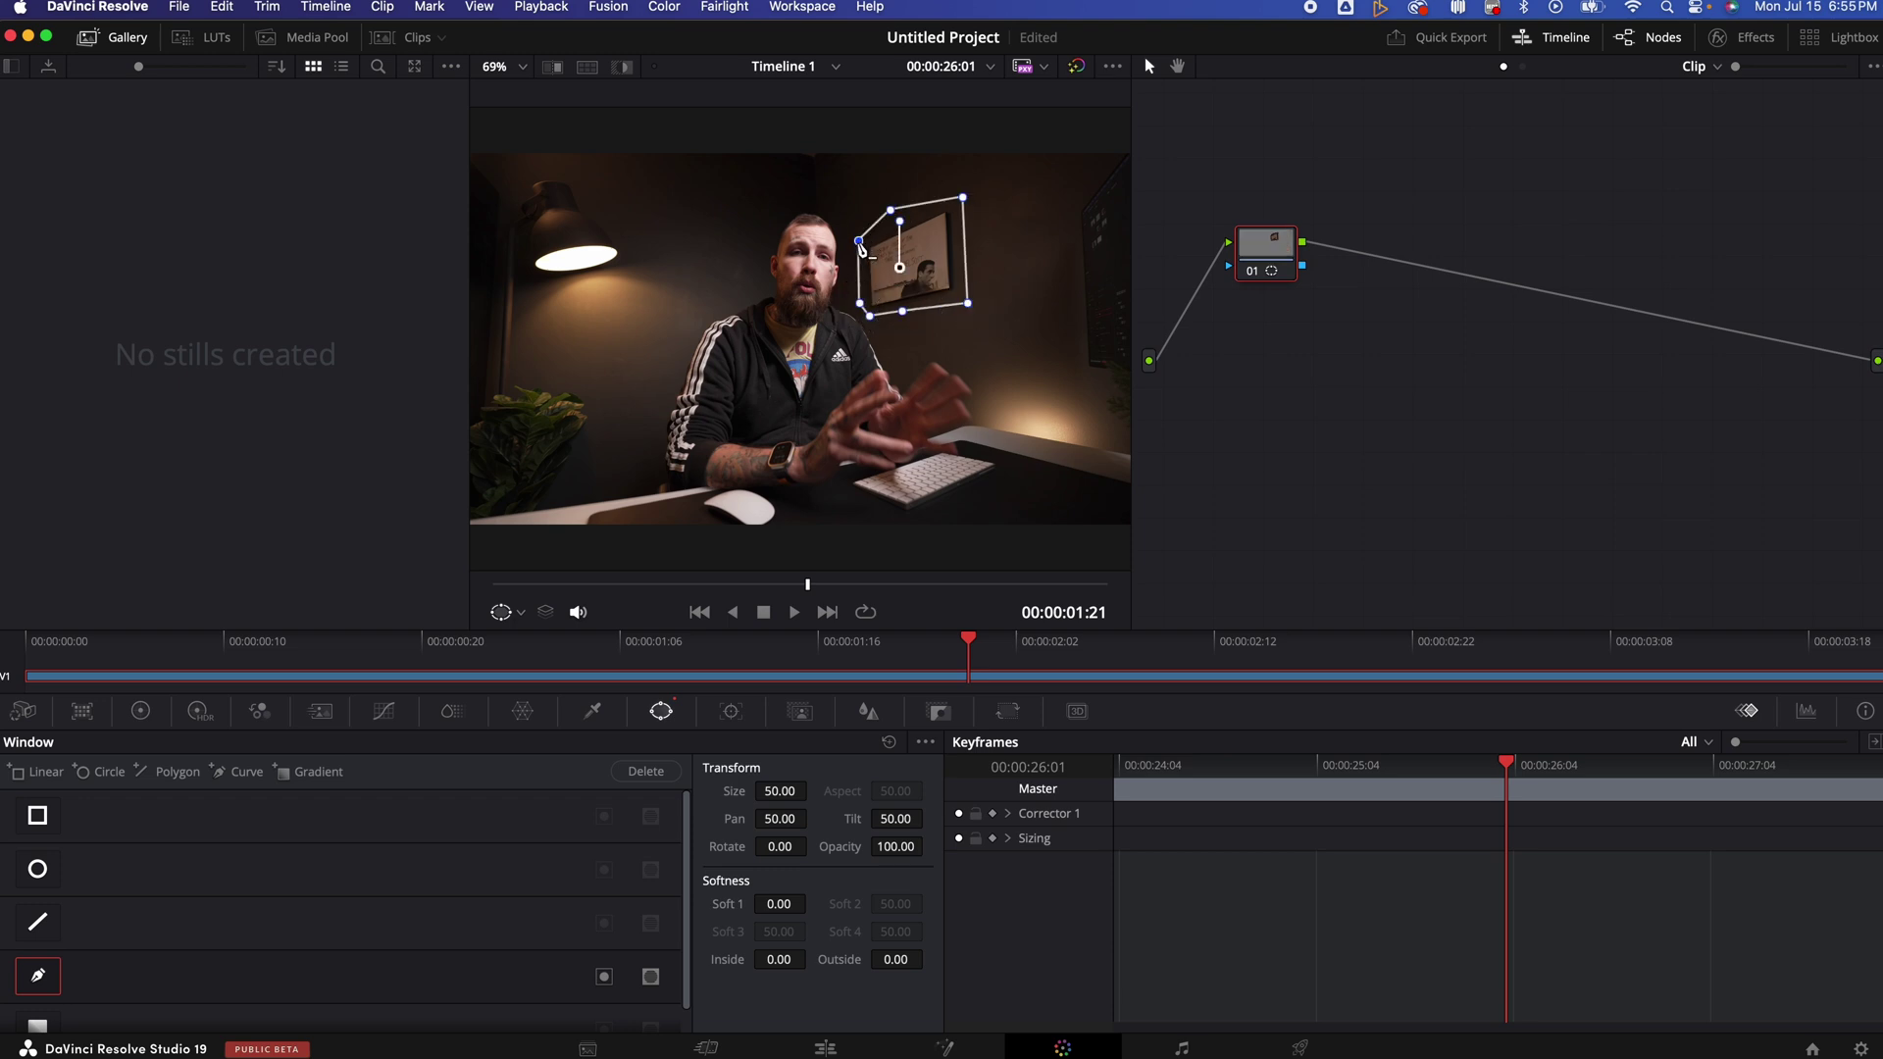
Add serial node 02 after node 01 and feed node 01's key output into its key input
key("alt+s")
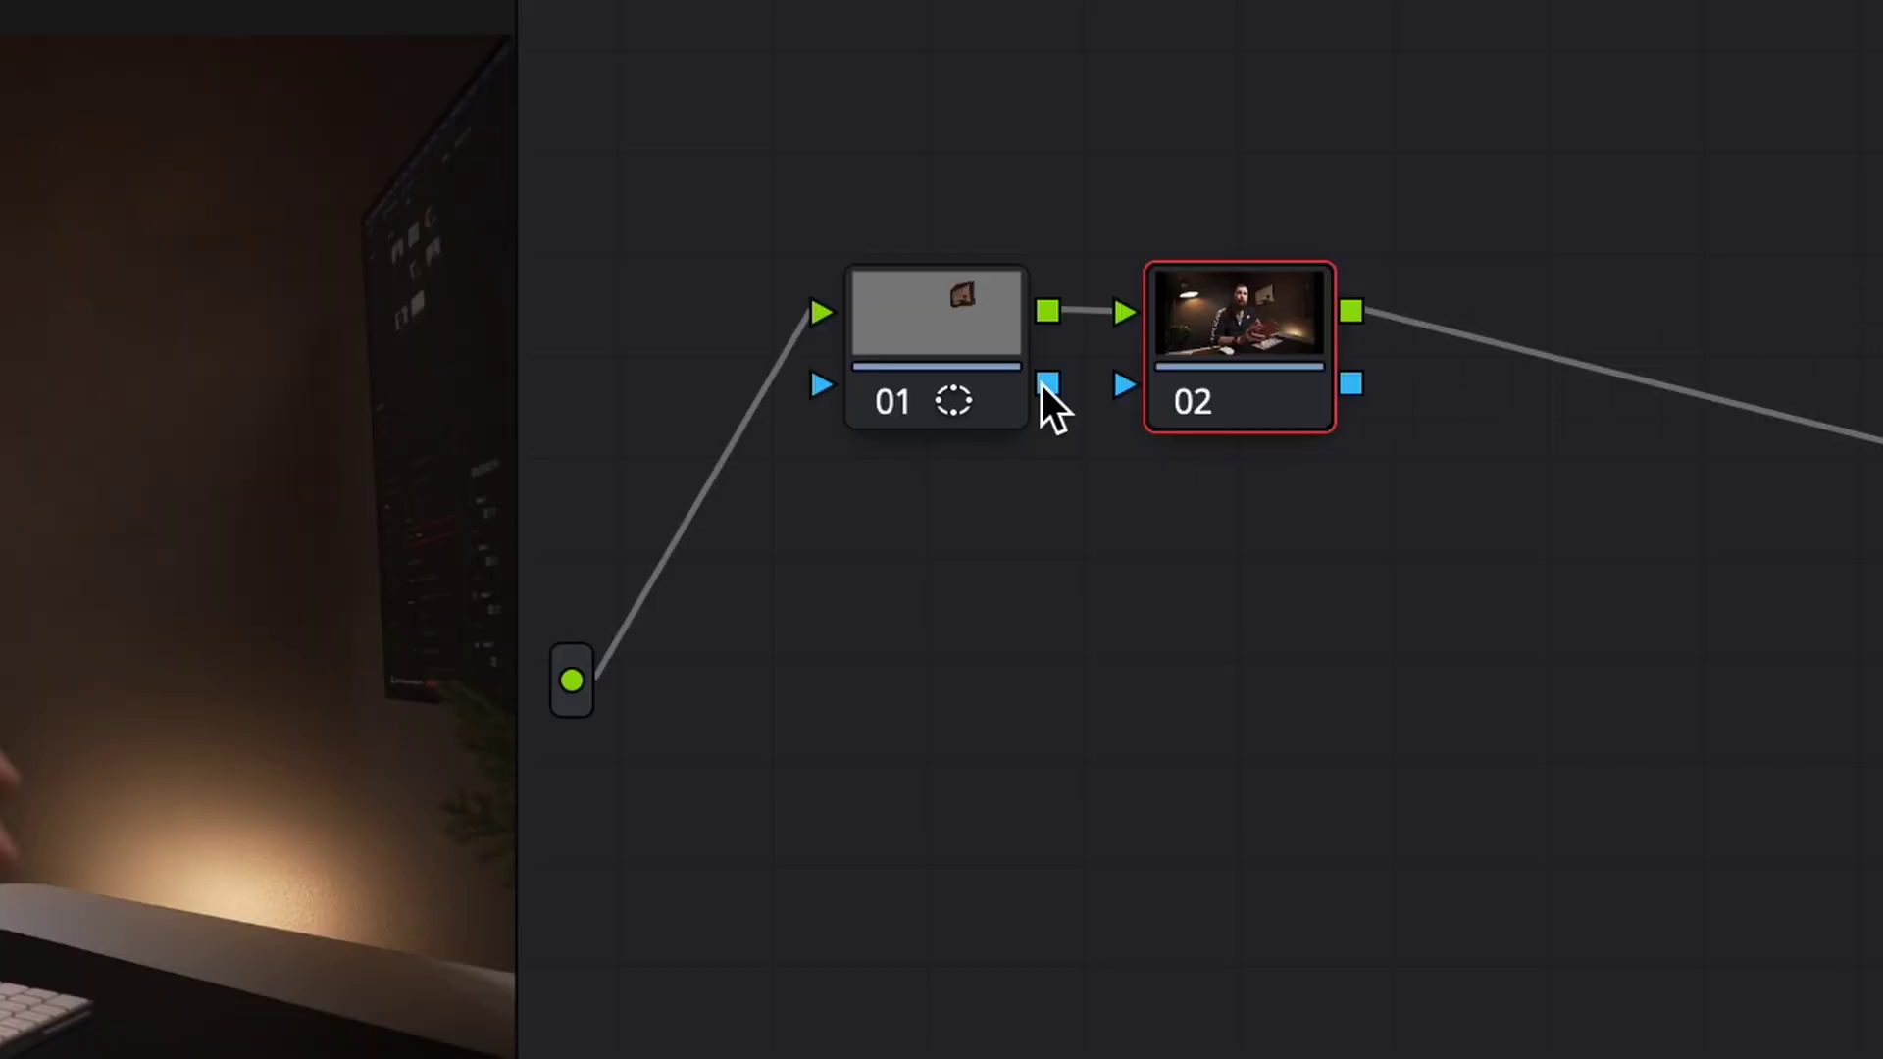
mouse_move(1299, 266)
left_mouse_down()
mouse_move(1356, 348)
mouse_move(1313, 269)
left_mouse_up()
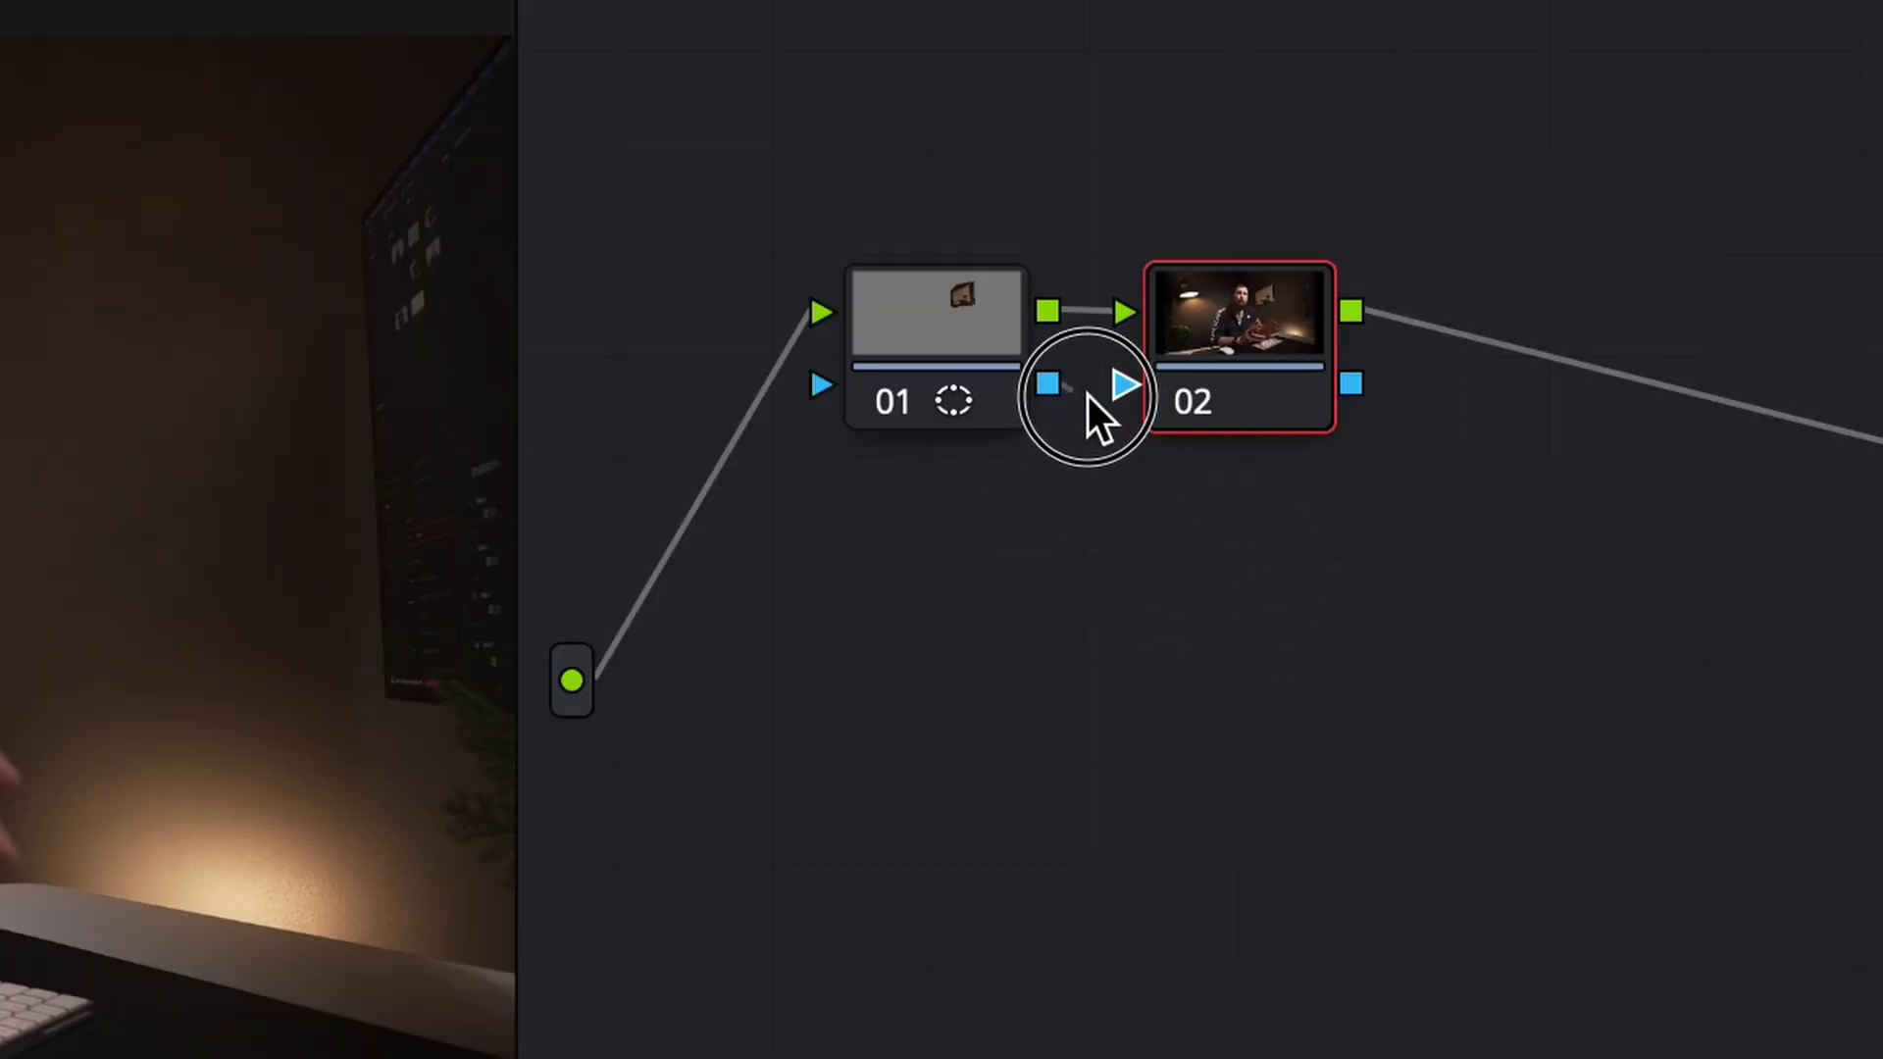
left_click_drag(1088, 394, 1194, 381)
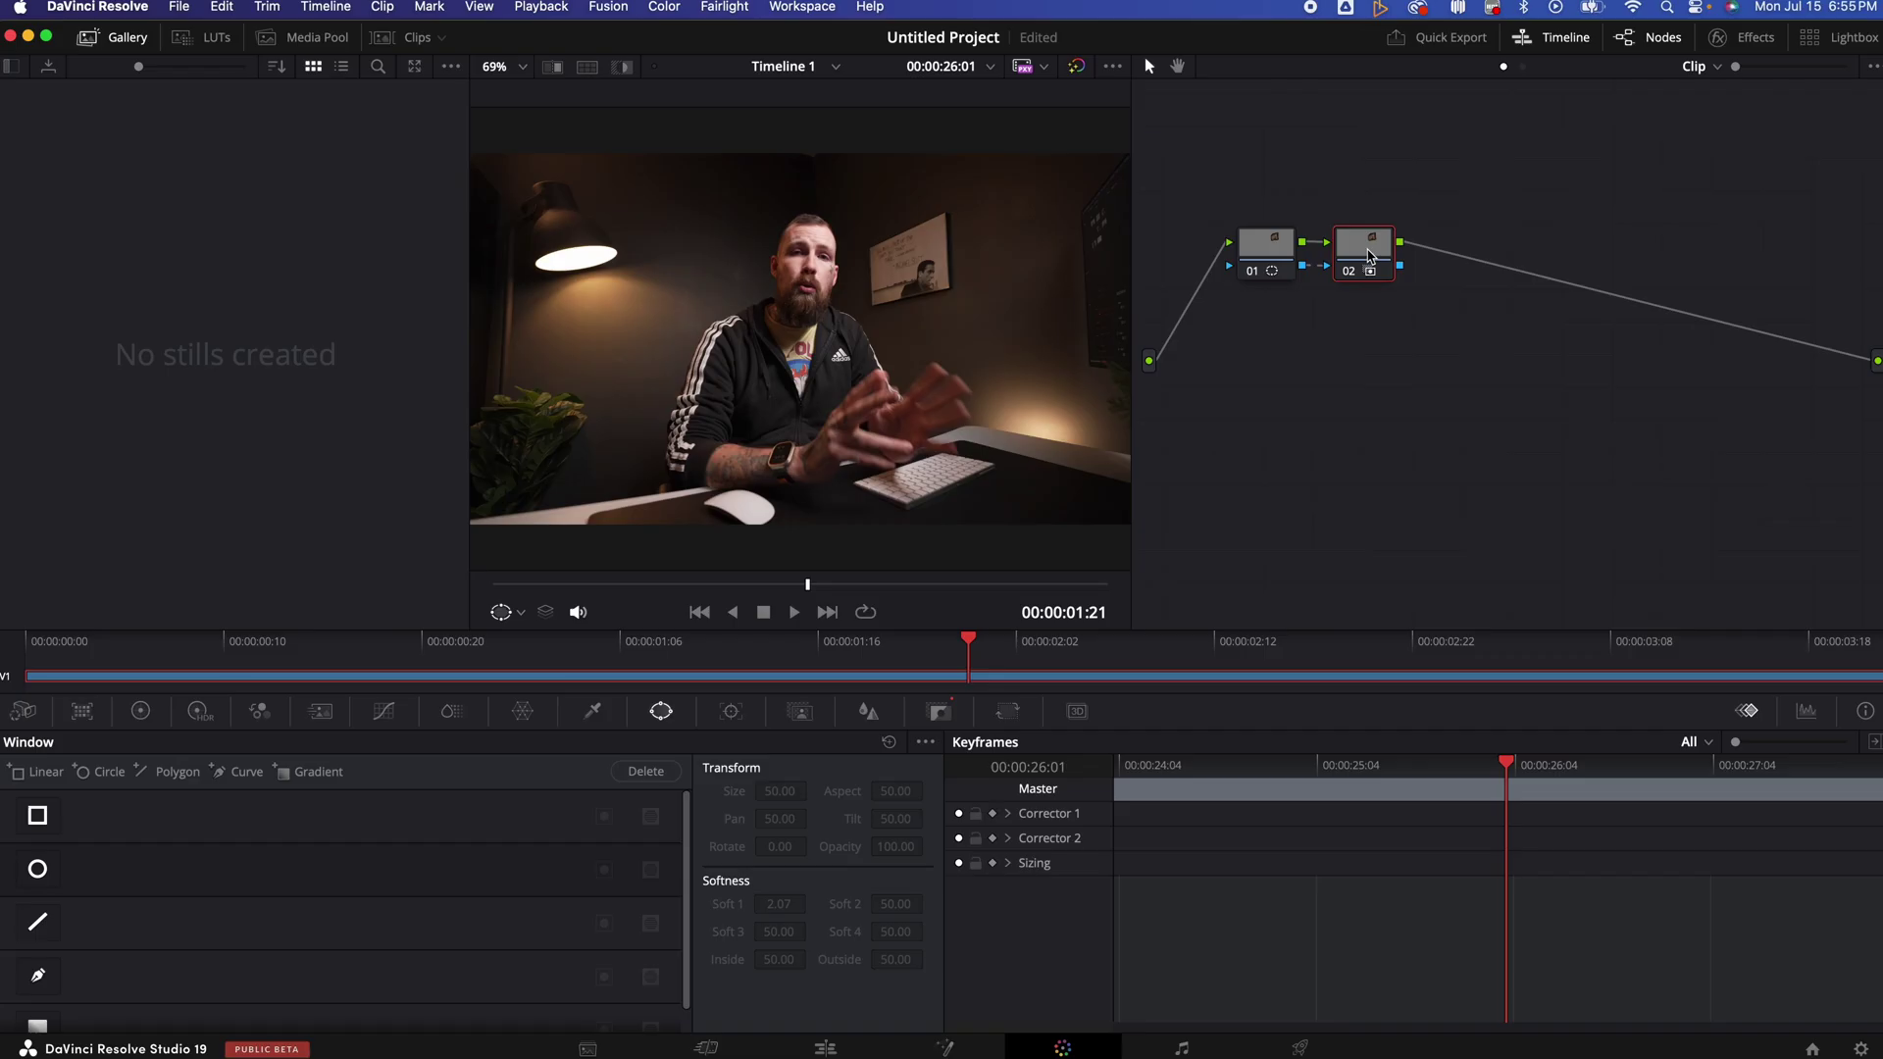
Search the Effects library for "obj" to find Object Removal
left_click(1743, 37)
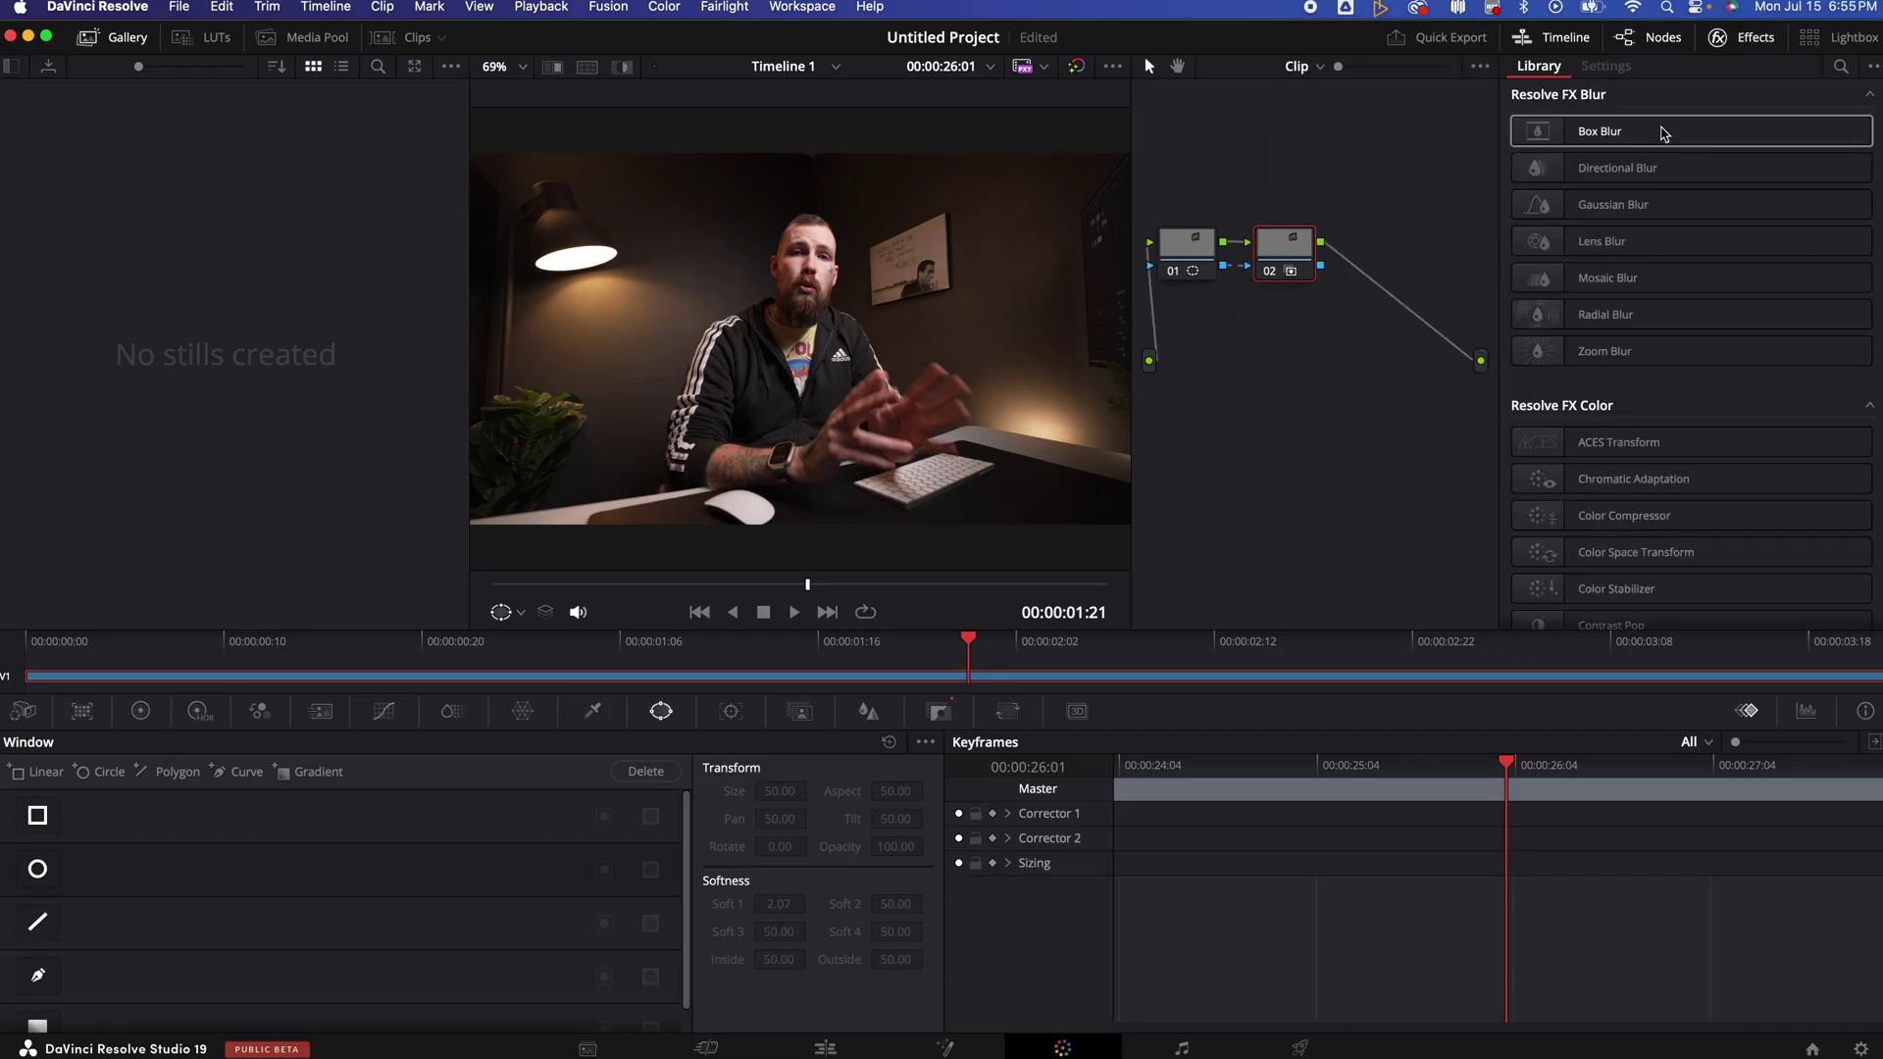
left_click(1840, 67)
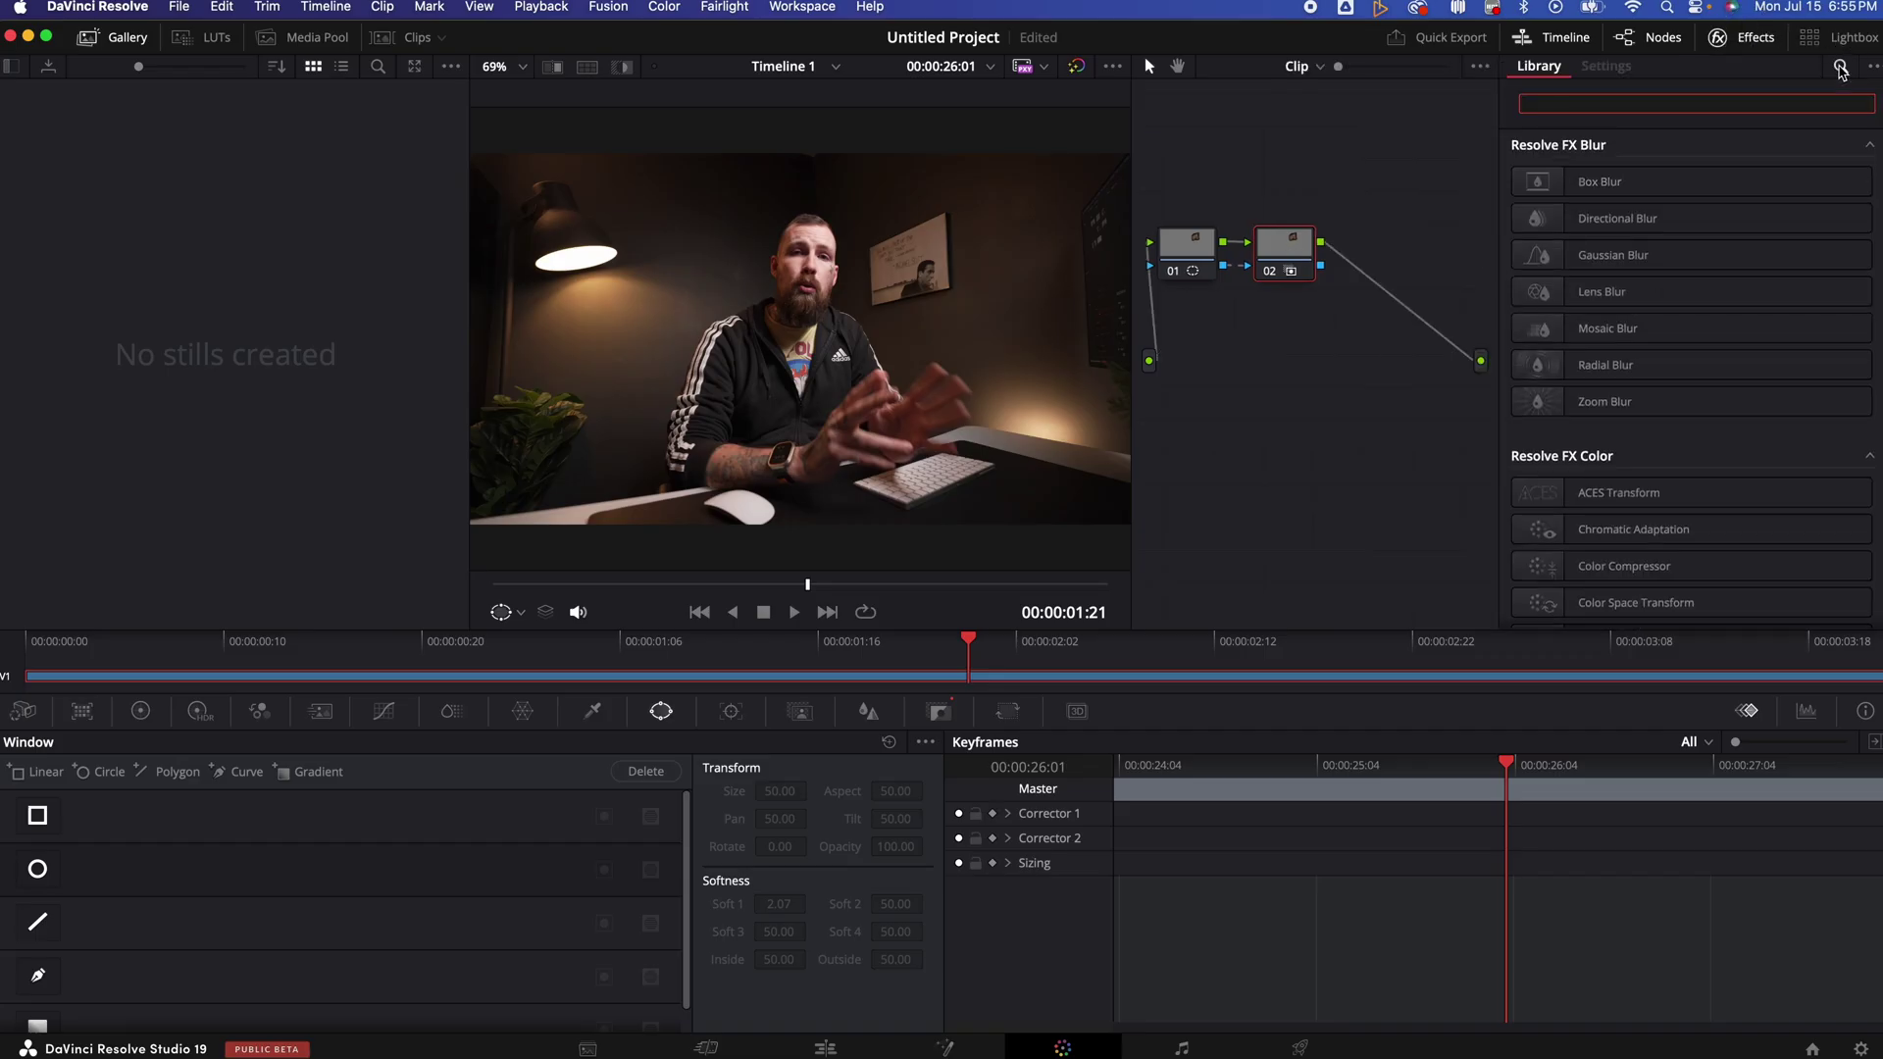
type("object")
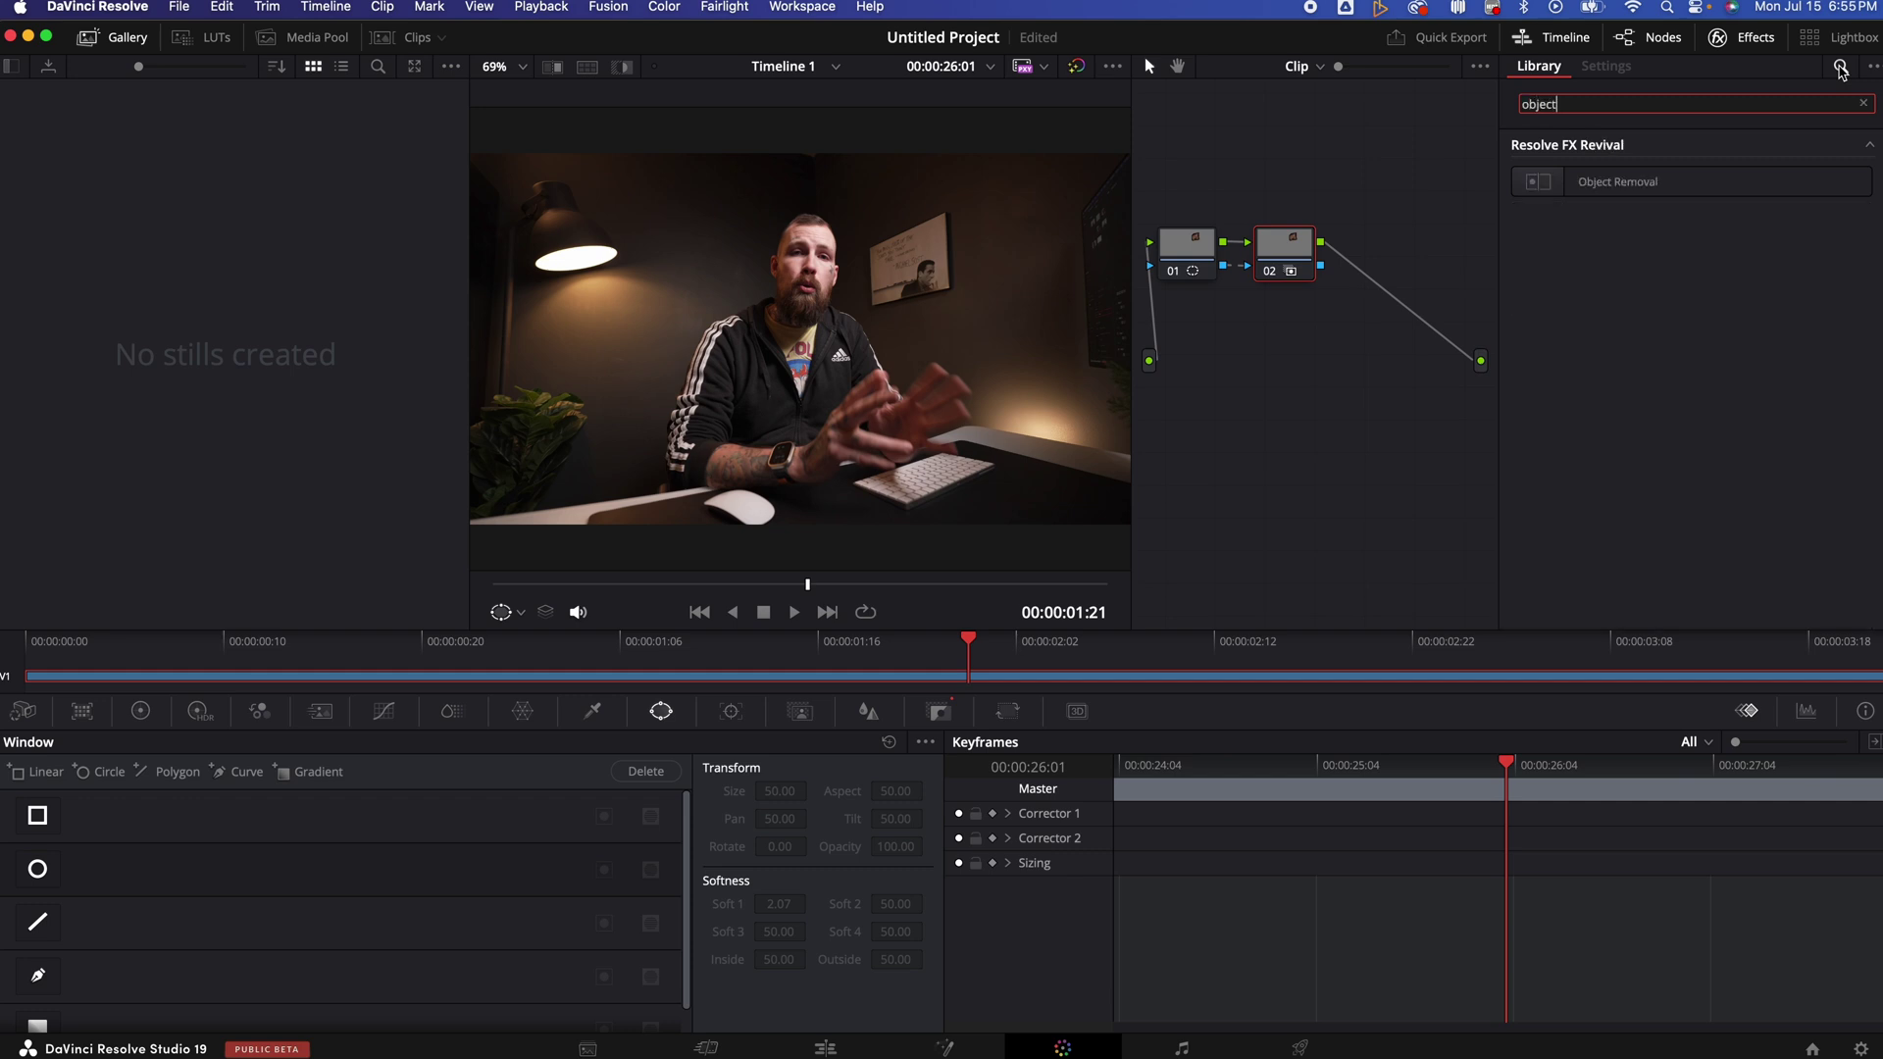
Apply Object Removal to node 02, then run Scene Analysis and Build Clean Plate
left_click_drag(1681, 183, 1293, 261)
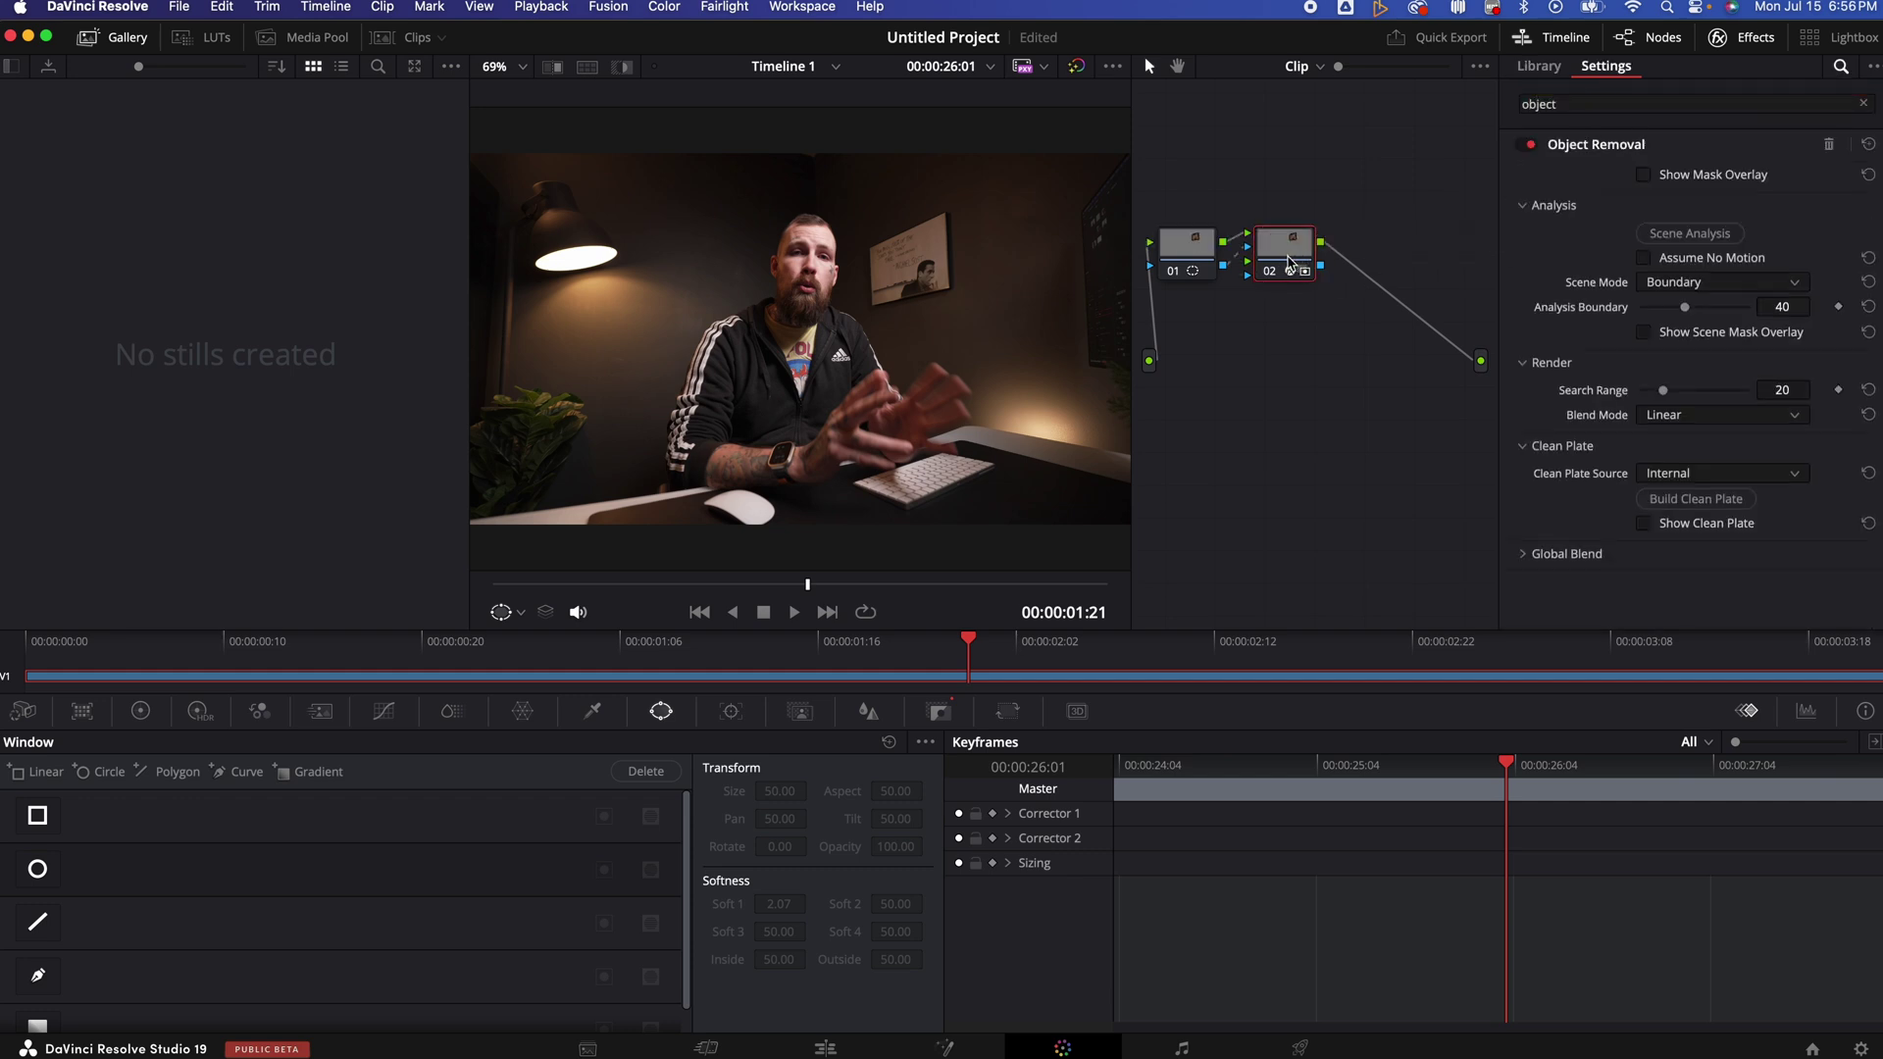
left_click(1672, 238)
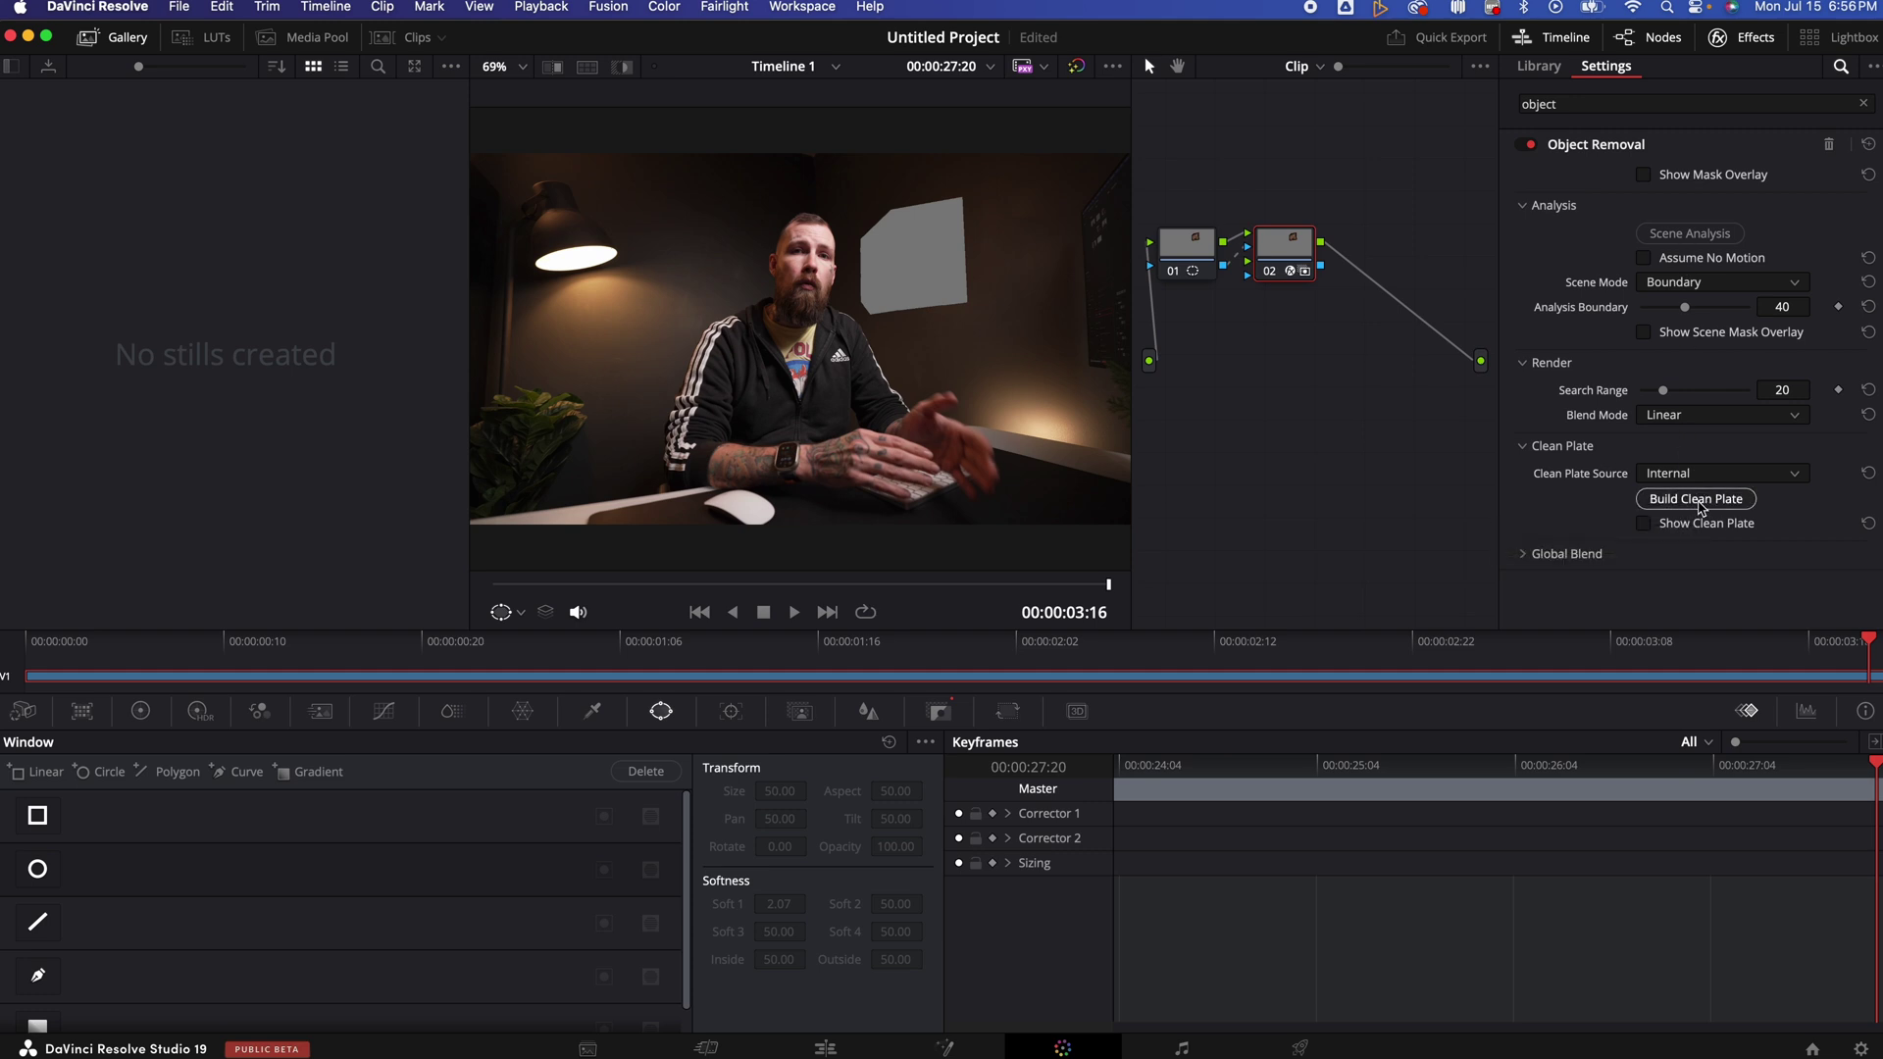
left_click(1702, 507)
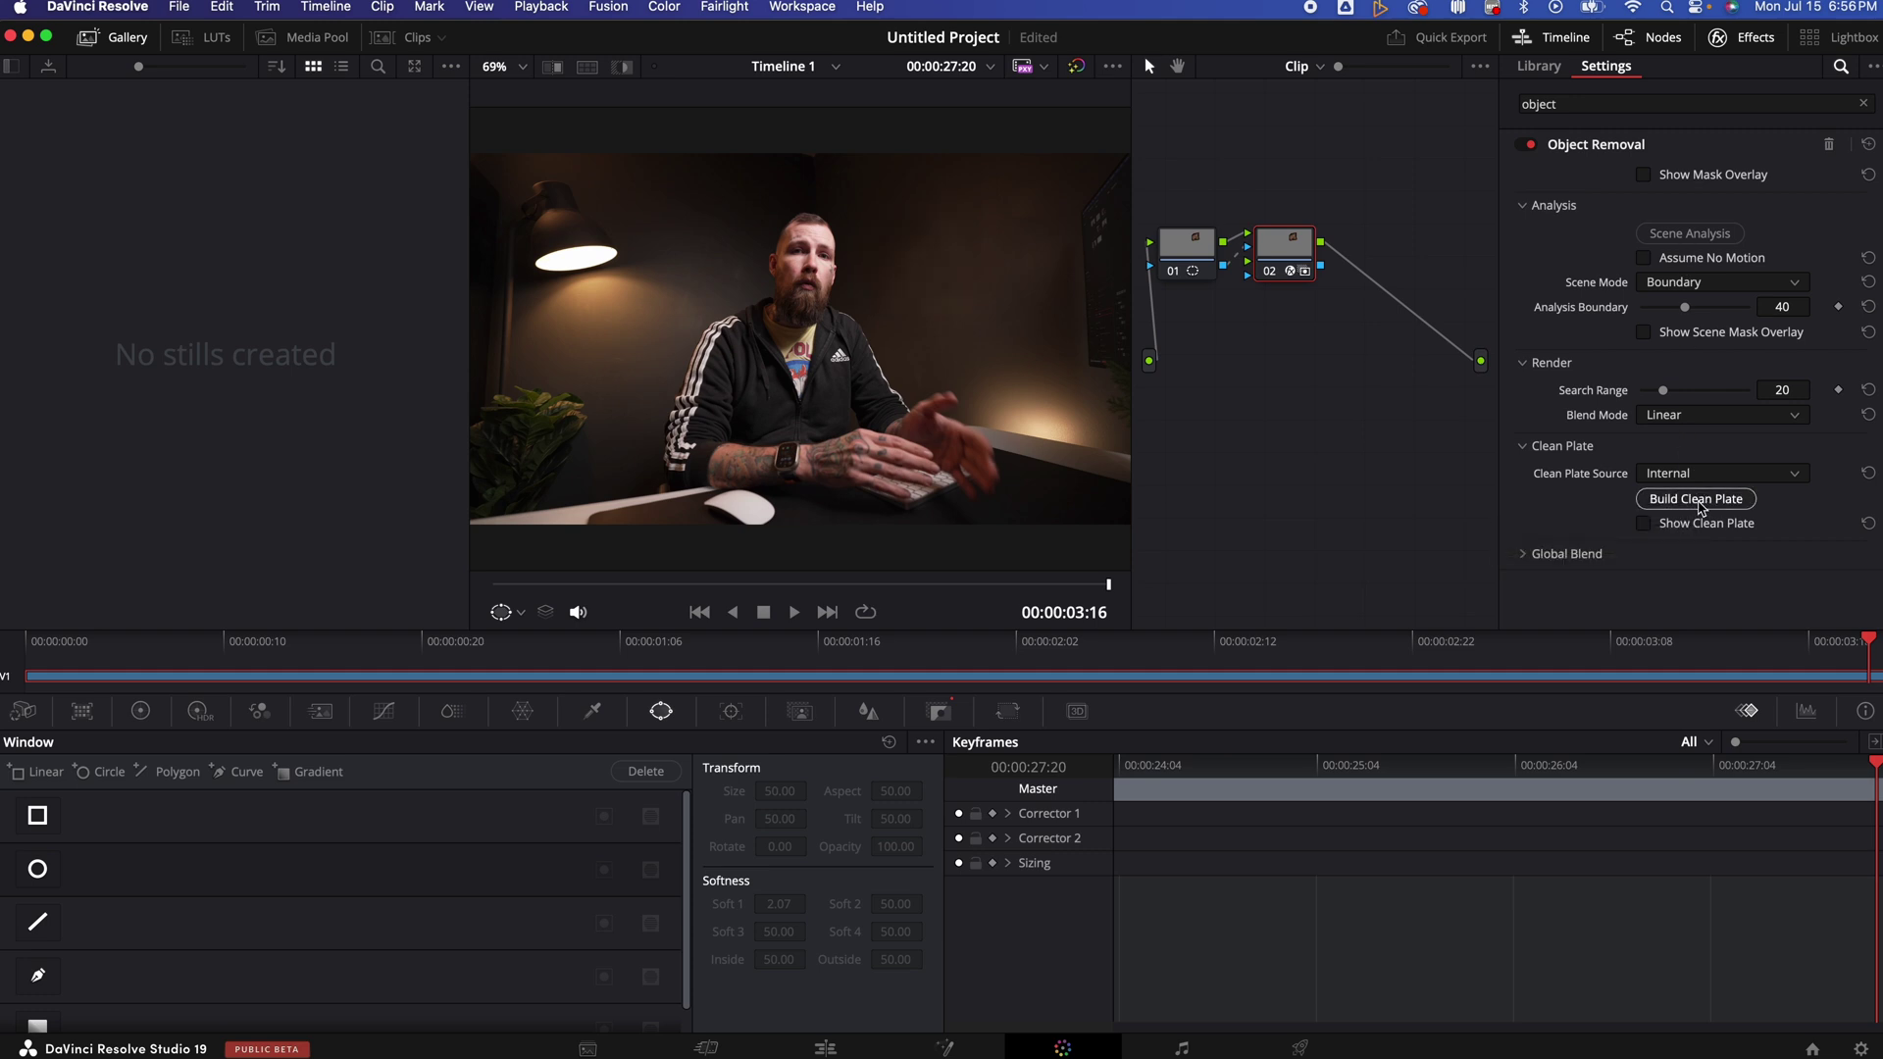